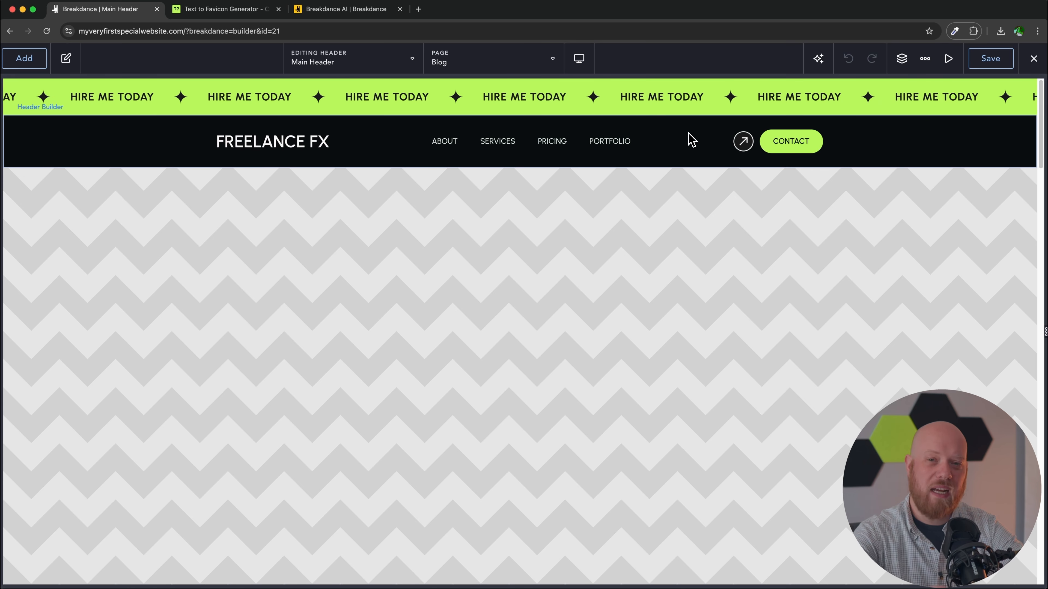
Replace the FREELANCE FX logo image in the header with a Text Link element.
left_click(304, 154)
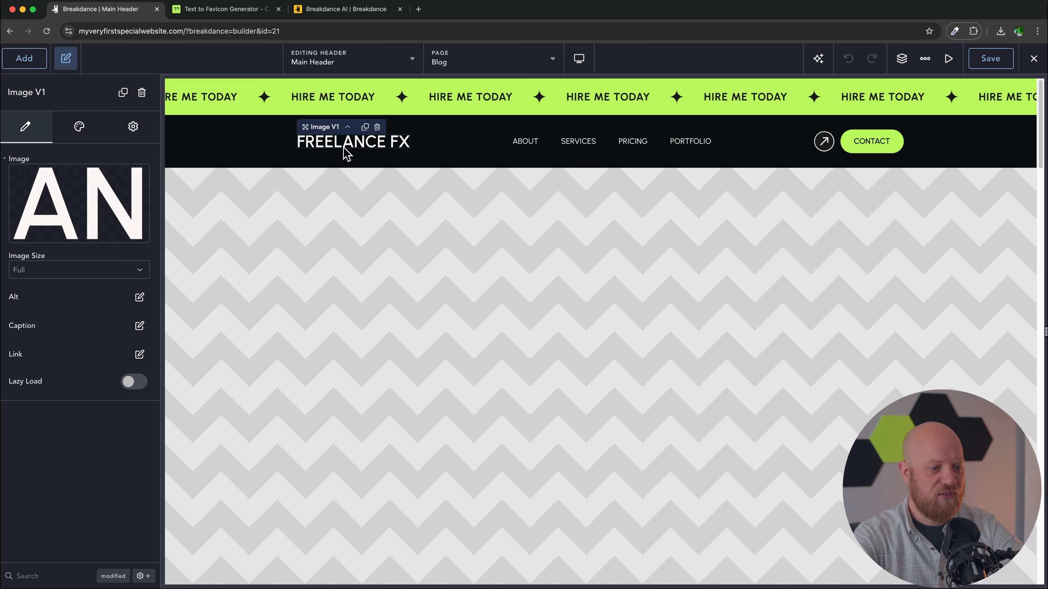
left_click(26, 60)
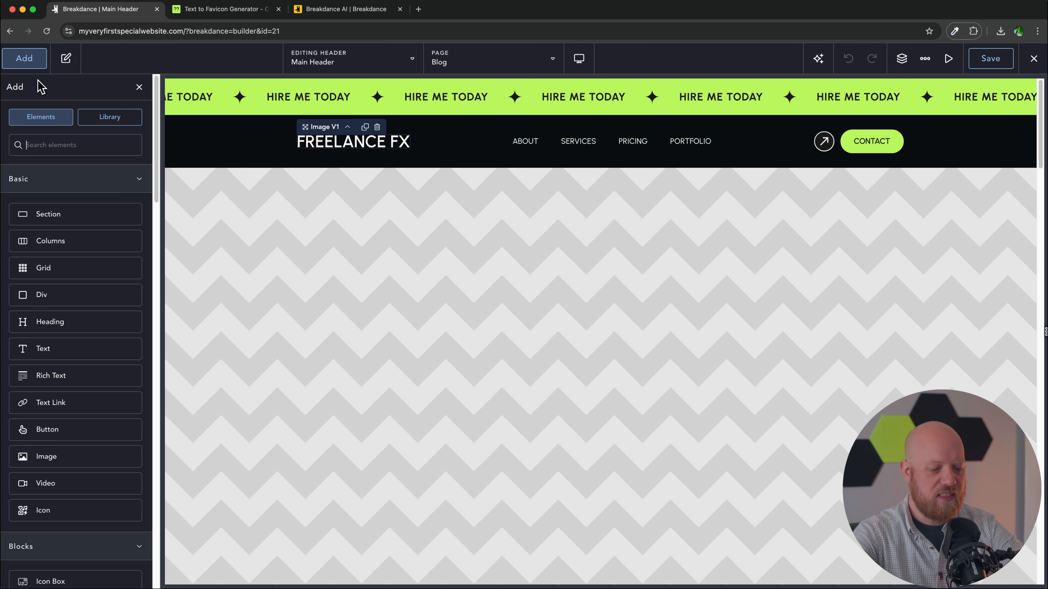
type("text")
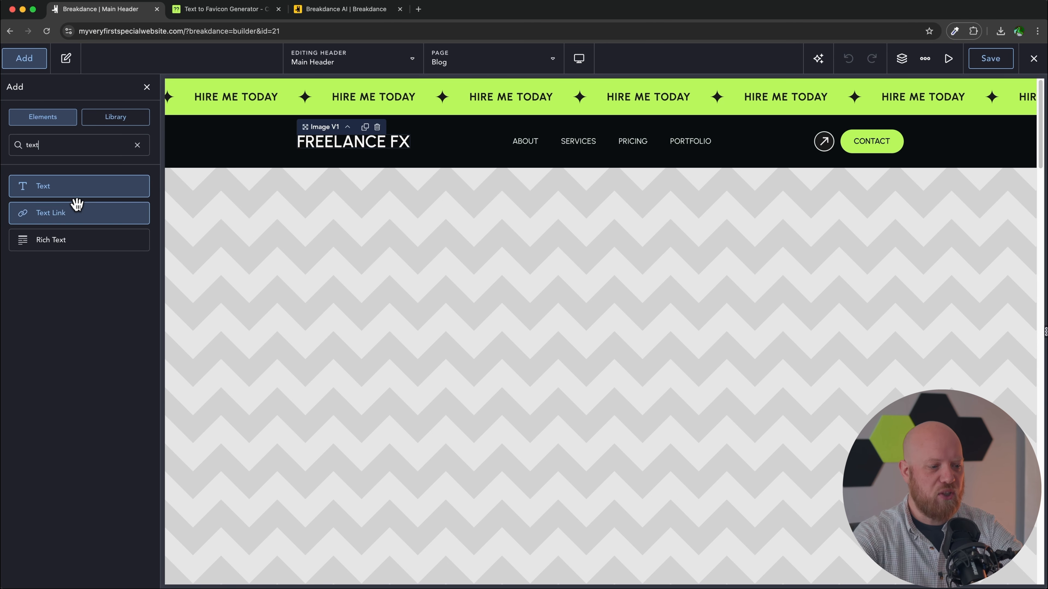
left_click(68, 214)
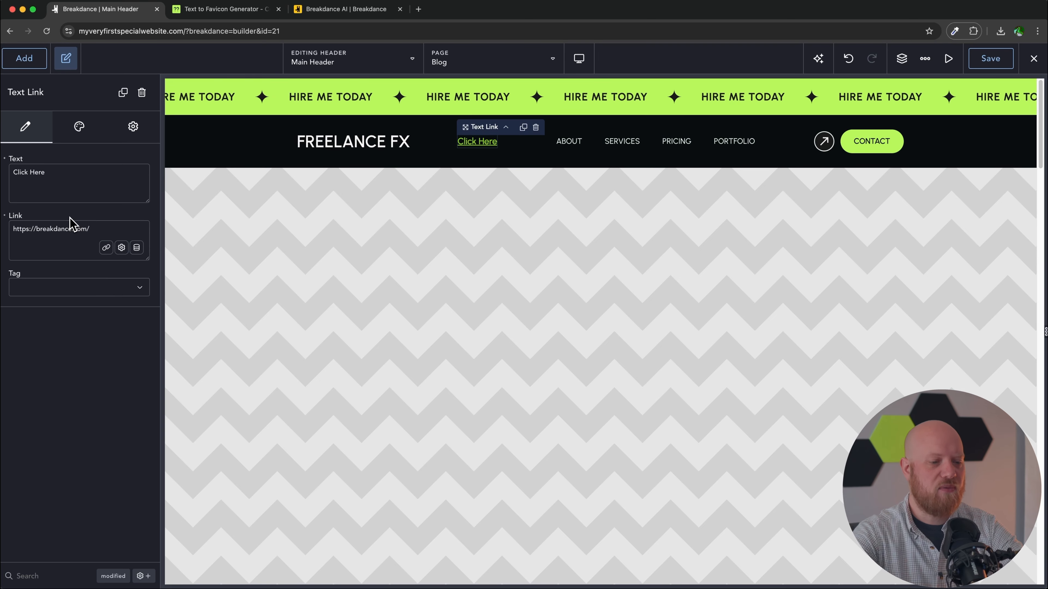
left_click(373, 145)
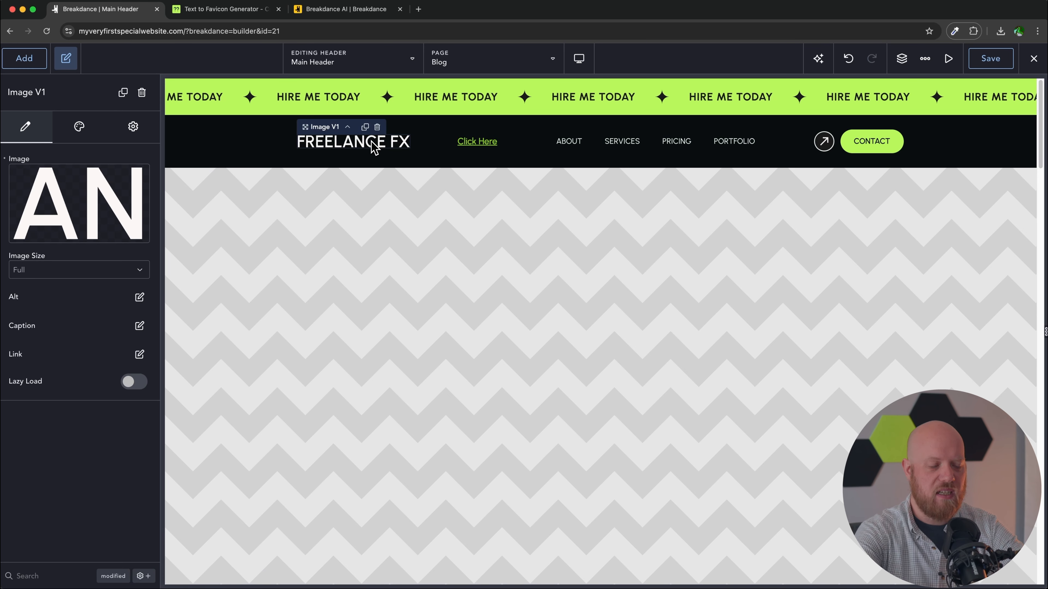
key("Delete")
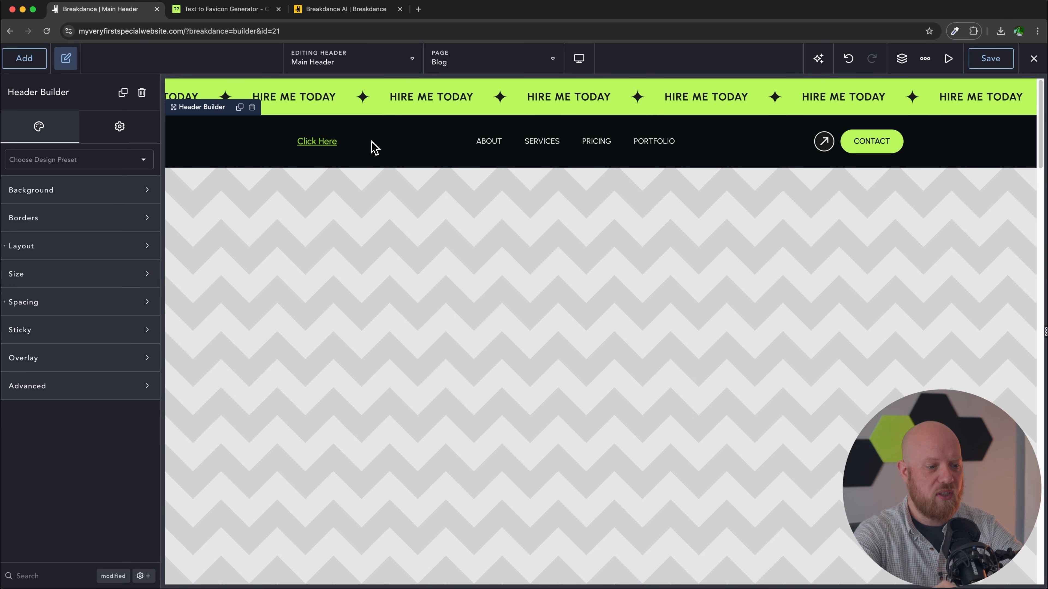
Set the header text link's text to "Bold Creative" and its link to "/".
left_click(333, 153)
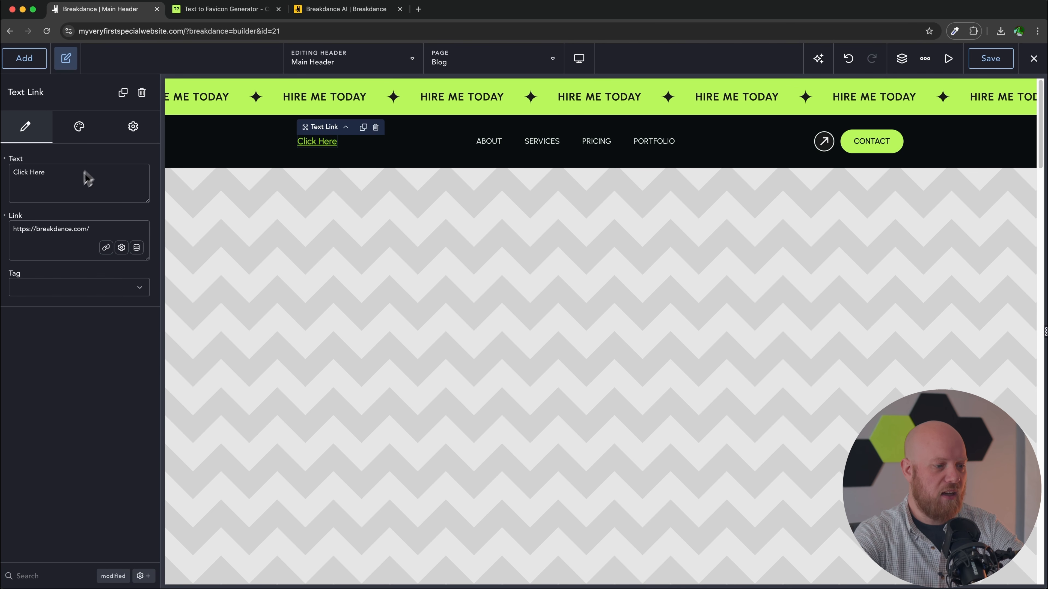
double_click(75, 183)
type("Bold Creative")
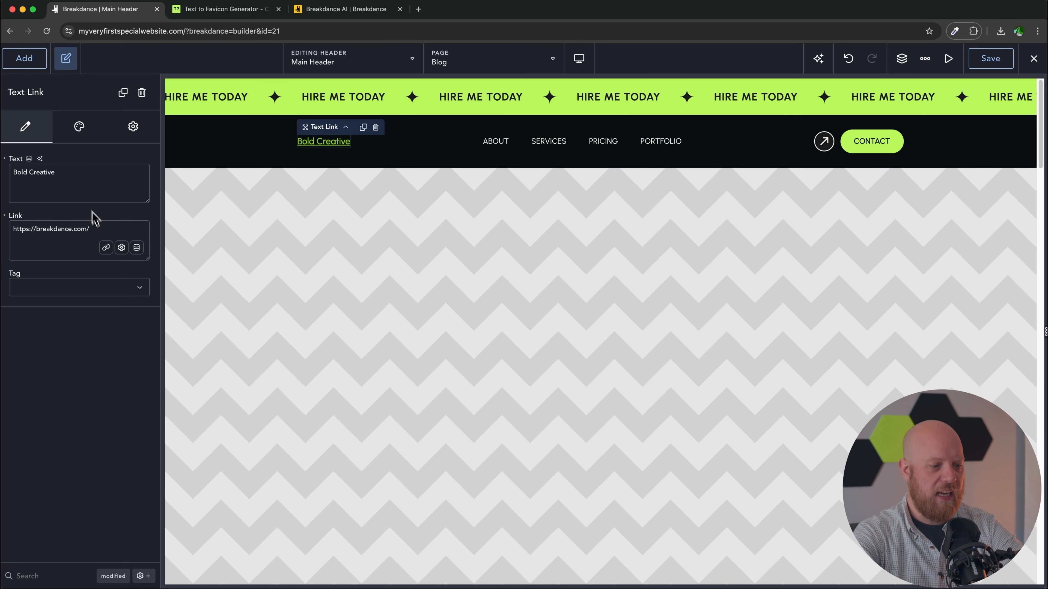
triple_click(98, 229)
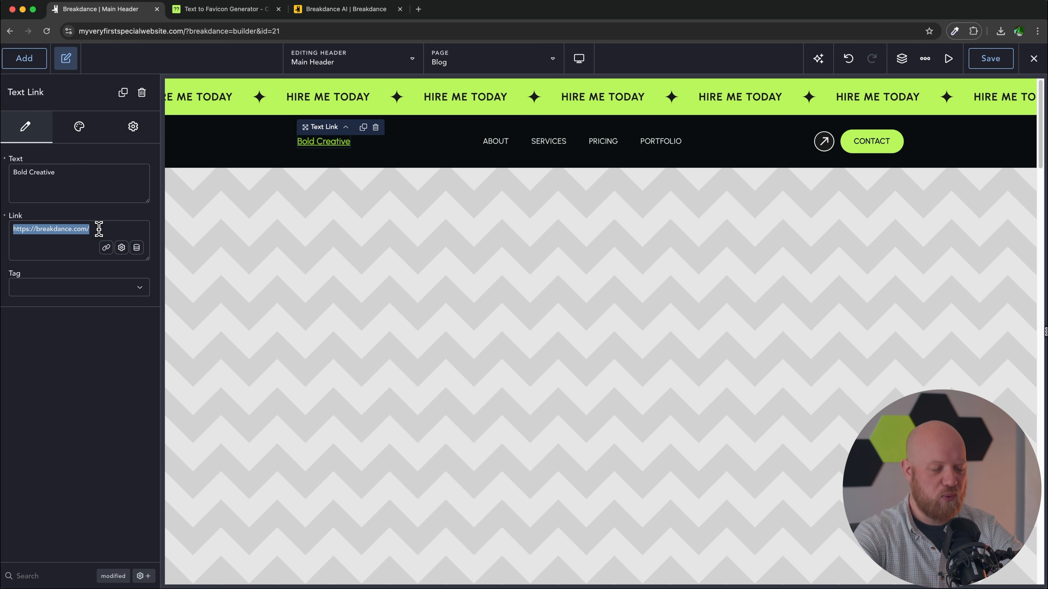
type("/")
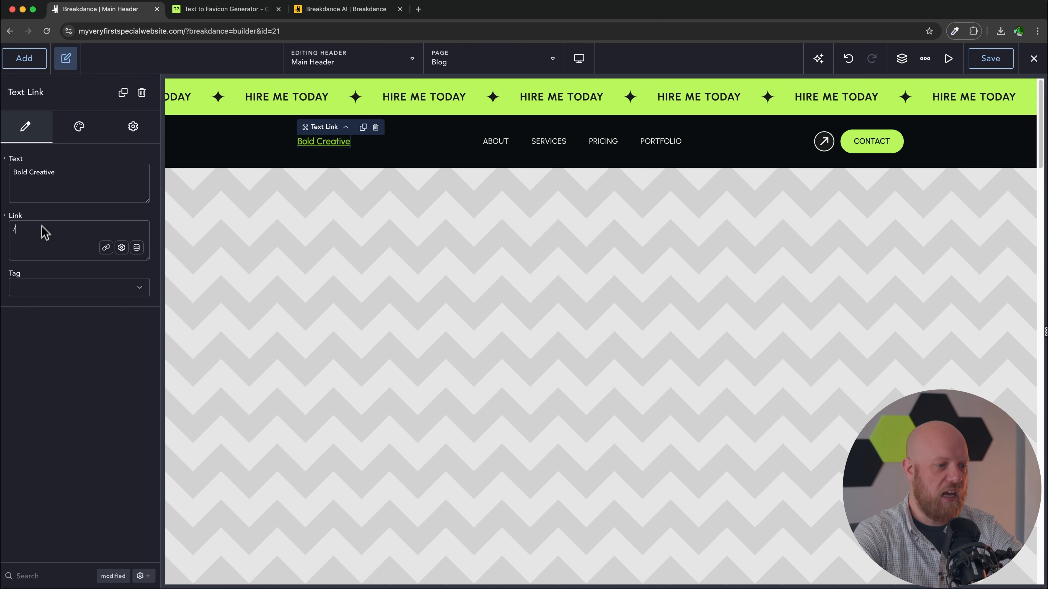
Style the Bold Creative text link's typography with the Base color and a 32 px font size.
left_click(87, 130)
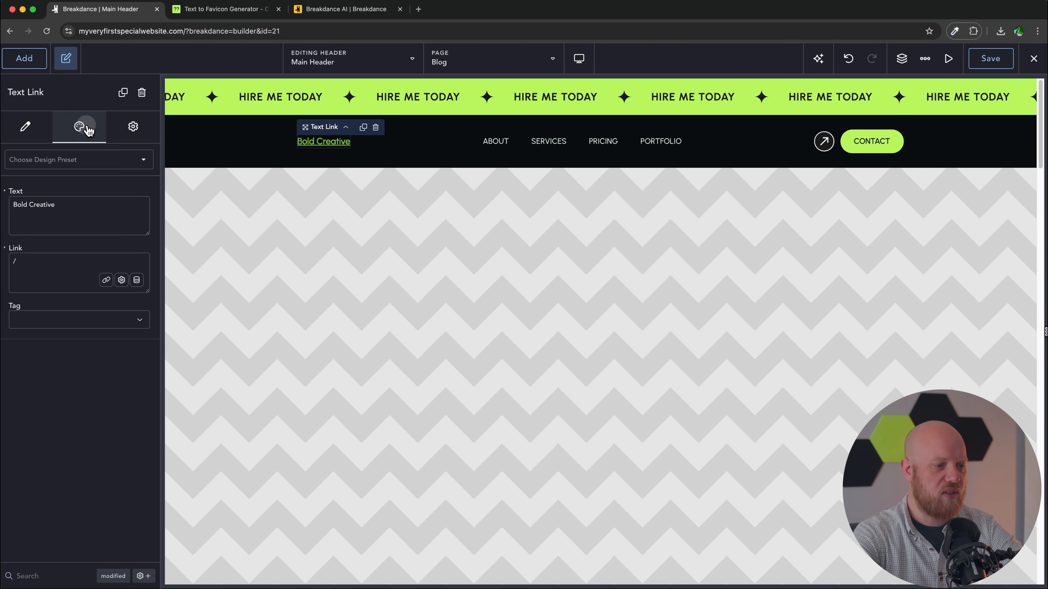
left_click(91, 188)
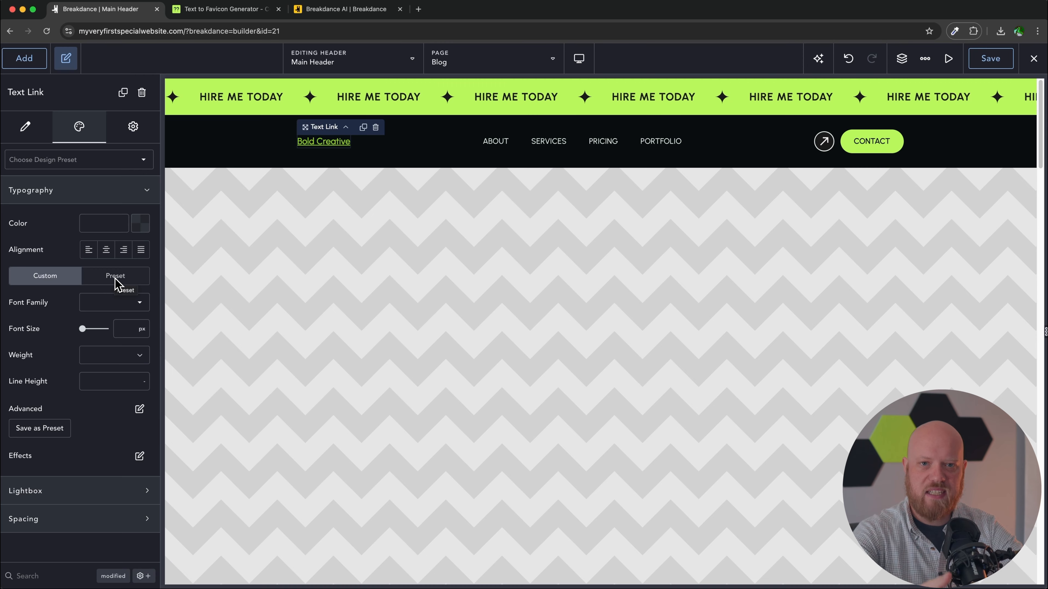
left_click(141, 225)
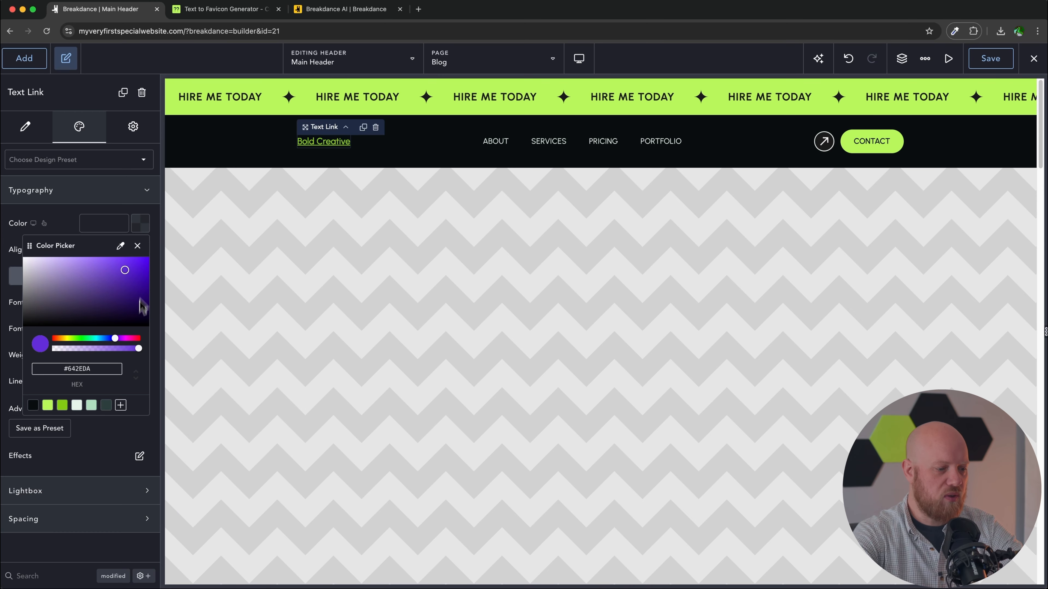
left_click(77, 405)
left_click(73, 222)
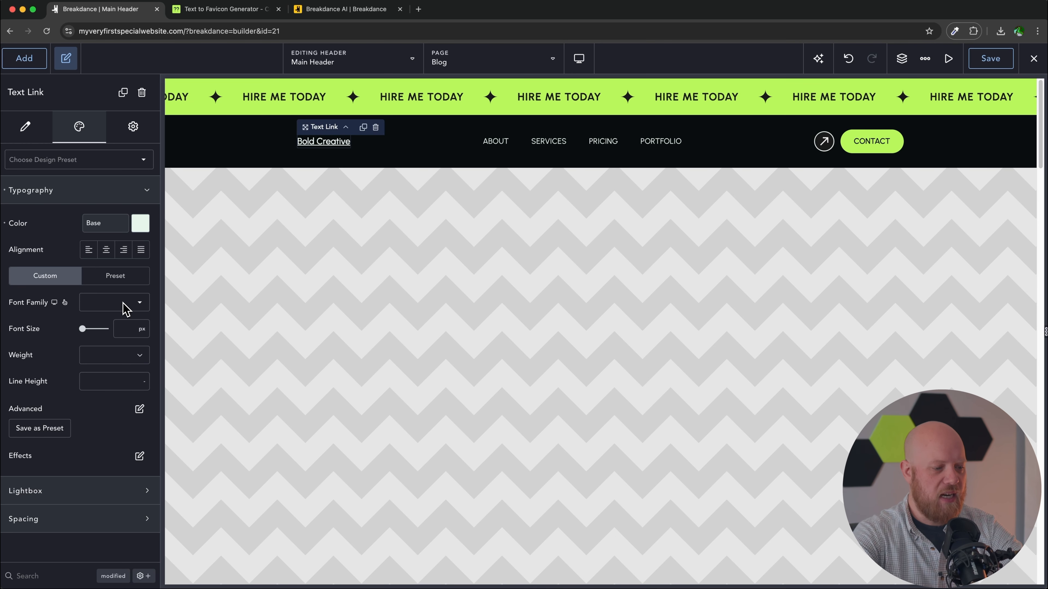
left_click(121, 329)
type("32")
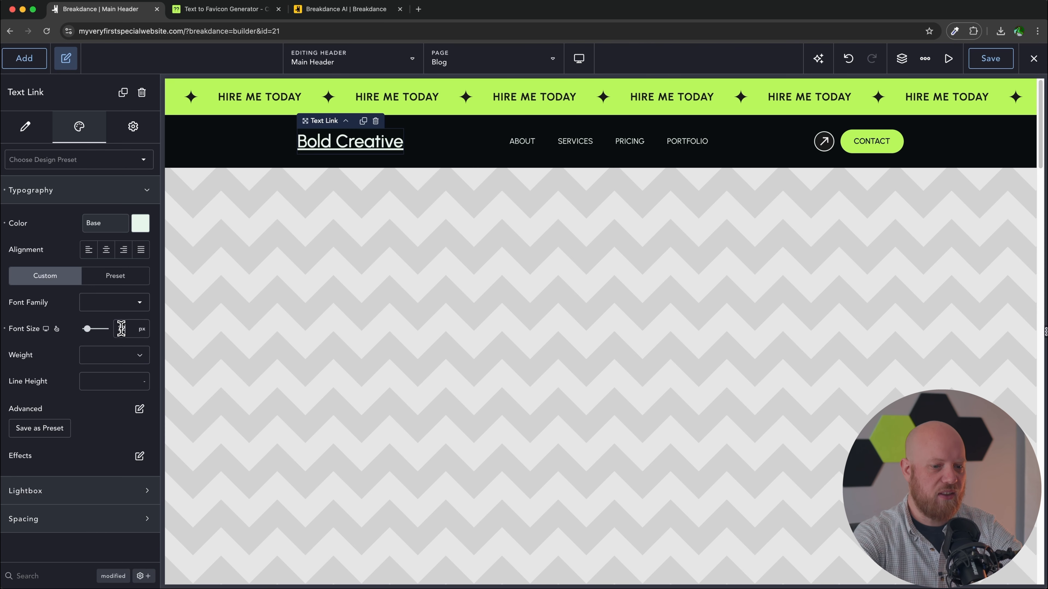
left_click(121, 359)
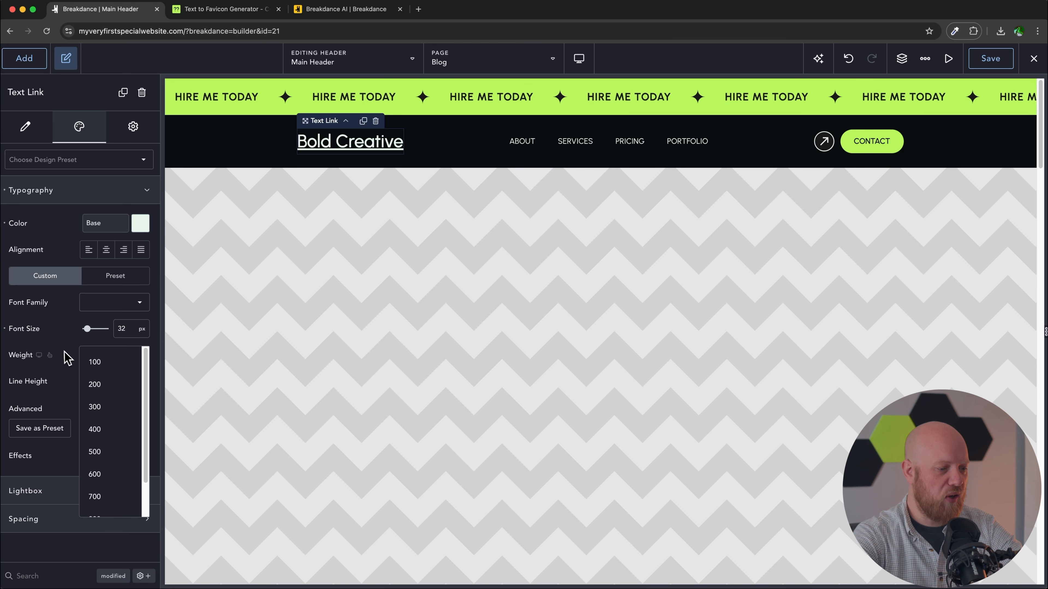
left_click(67, 340)
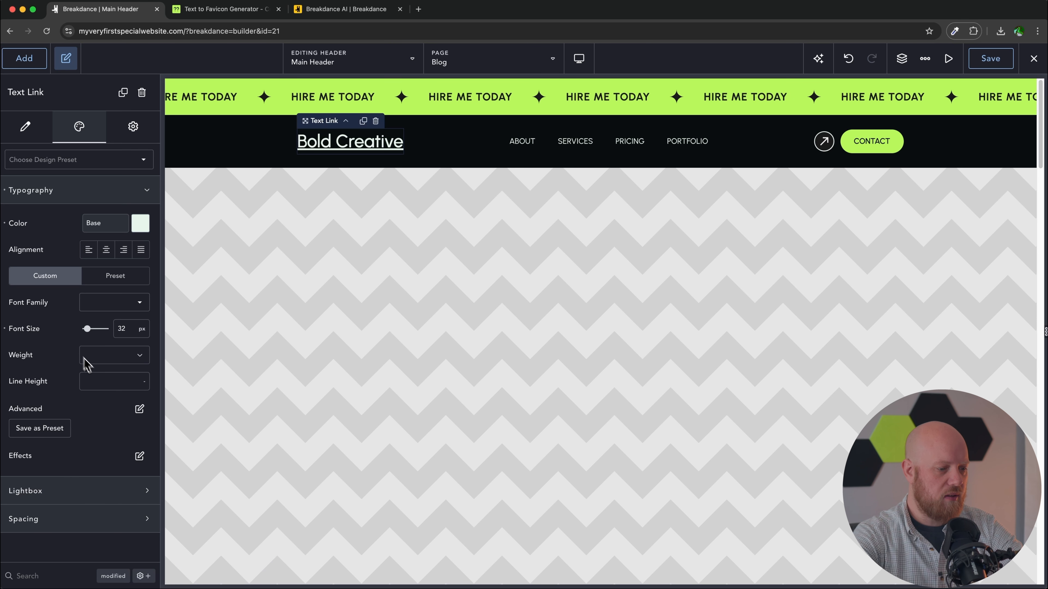
Apply the uppercase transform to the Bold Creative text link in its advanced typography settings.
left_click(140, 409)
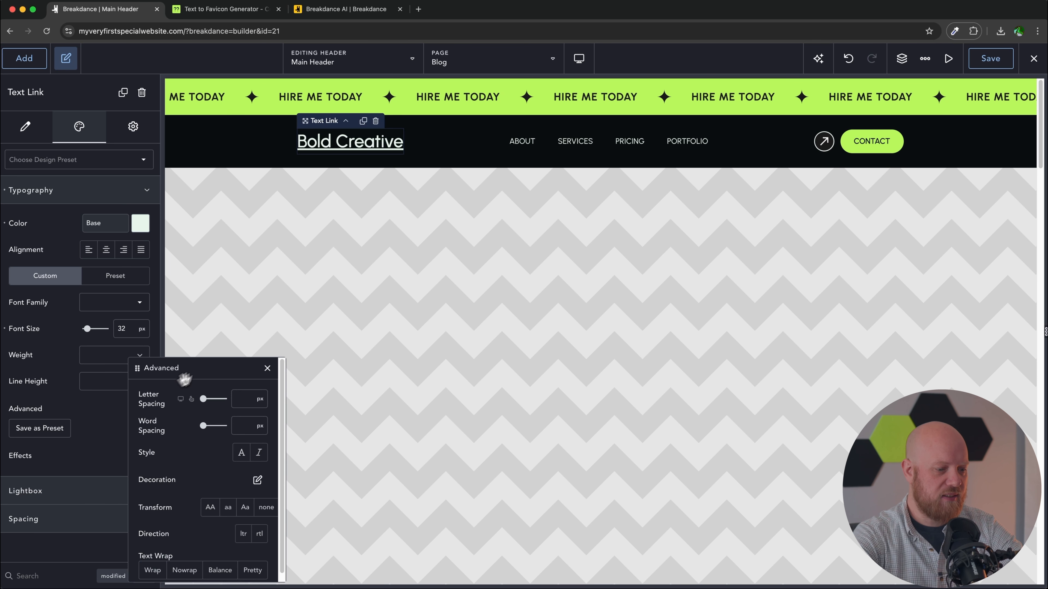
left_click_drag(208, 364, 286, 292)
mouse_move(286, 330)
left_mouse_down()
mouse_move(301, 334)
mouse_move(285, 335)
left_mouse_up()
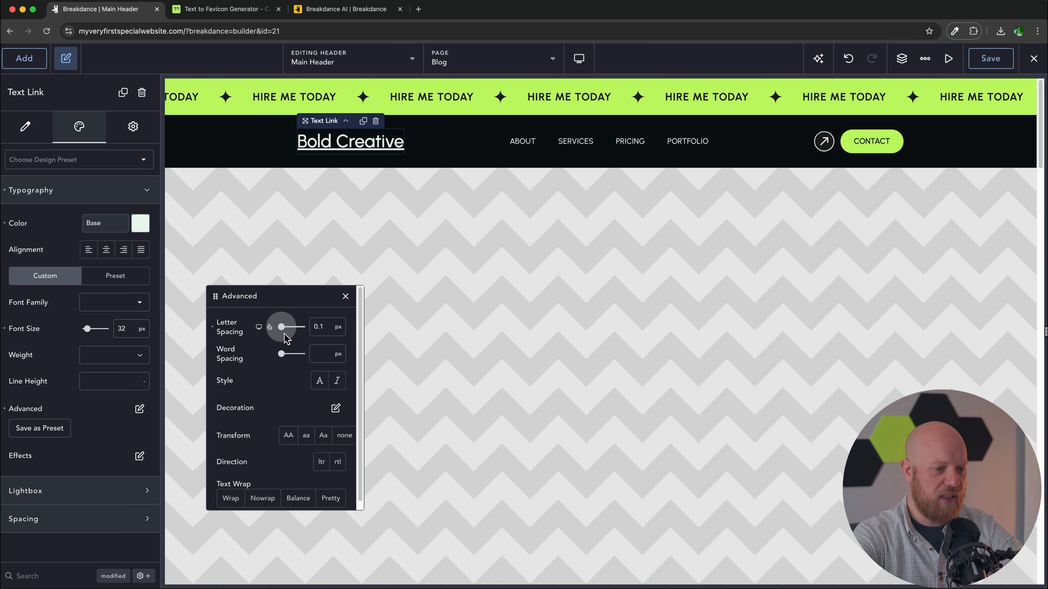
left_click(212, 327)
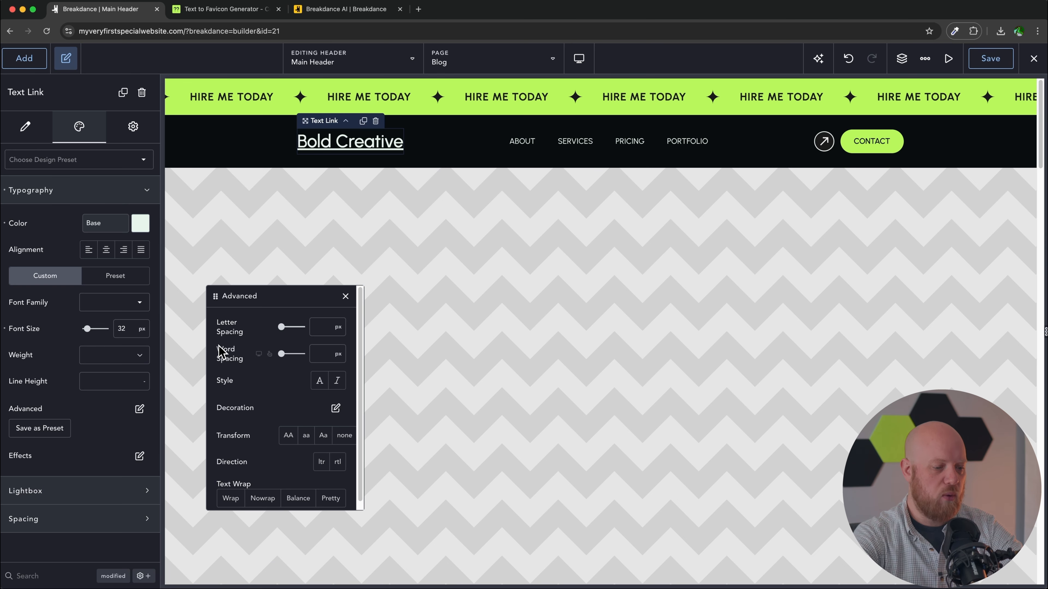
left_click(288, 436)
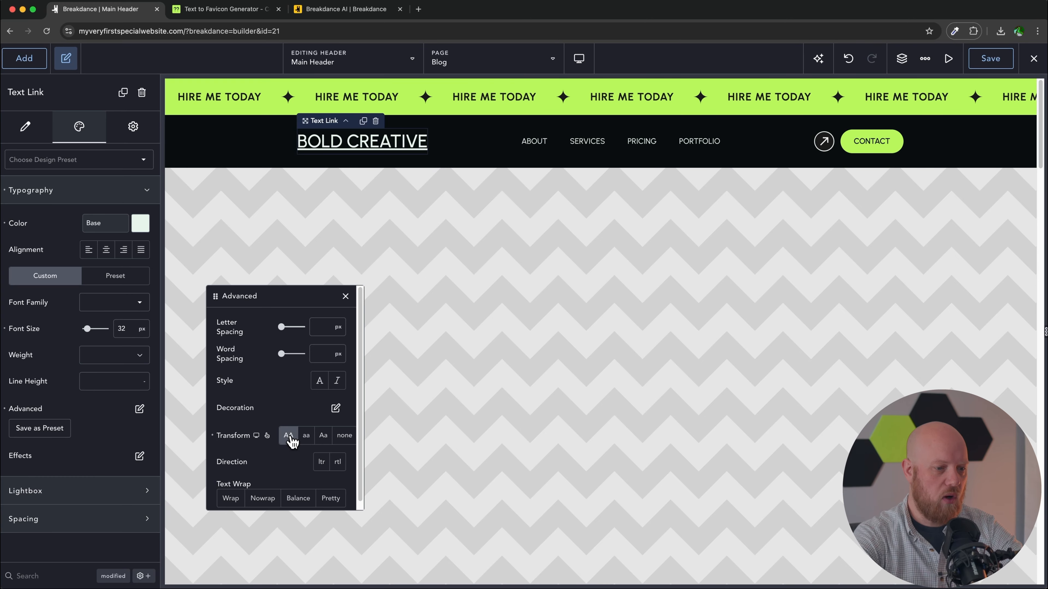
Remove the text link's underline by setting its decoration line to none, and set its font size to 24 px.
left_click(335, 408)
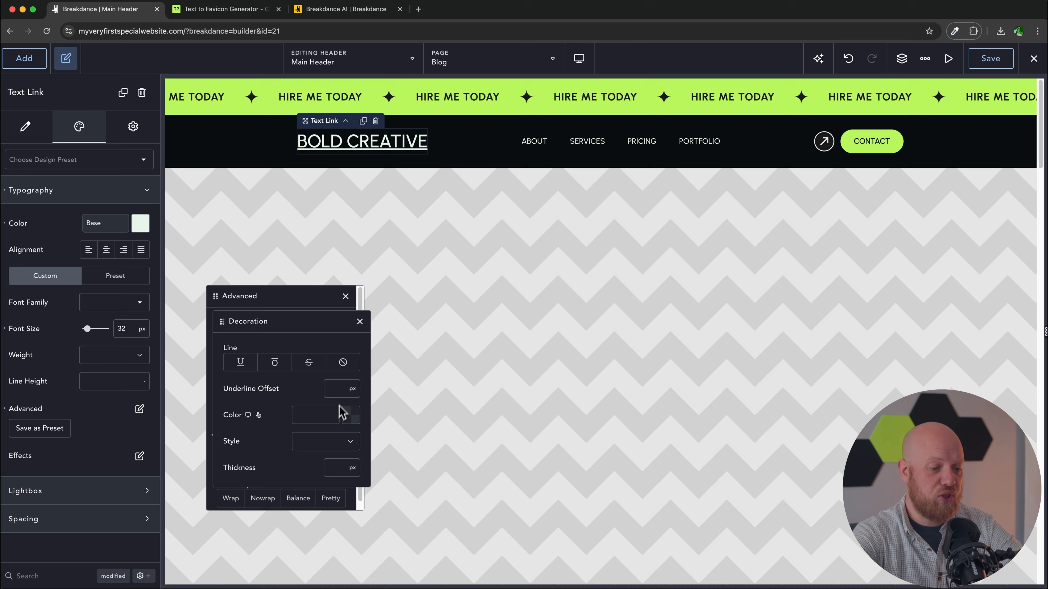
left_click(344, 363)
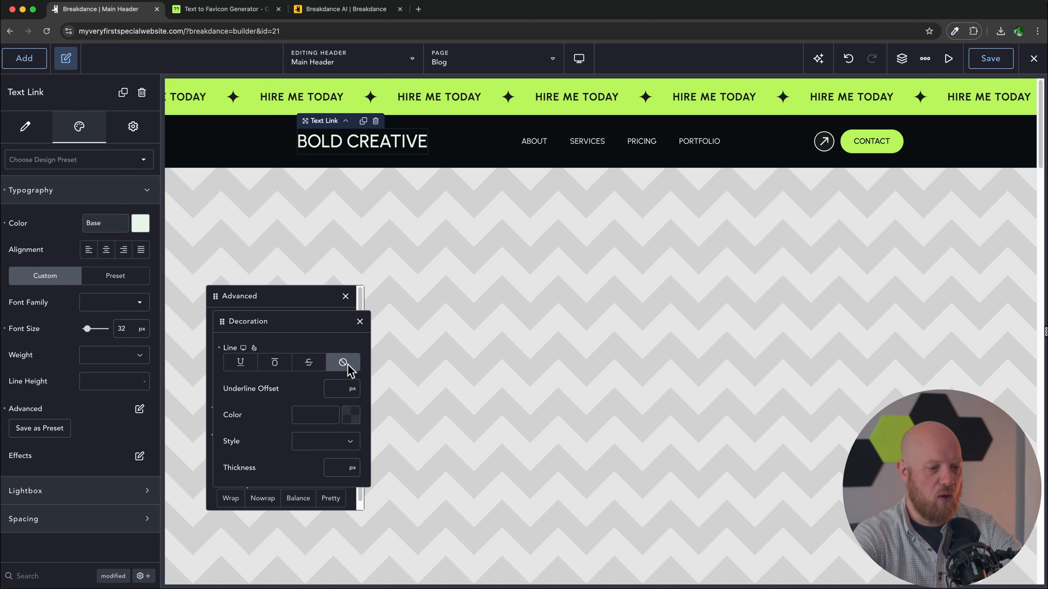
left_click(359, 322)
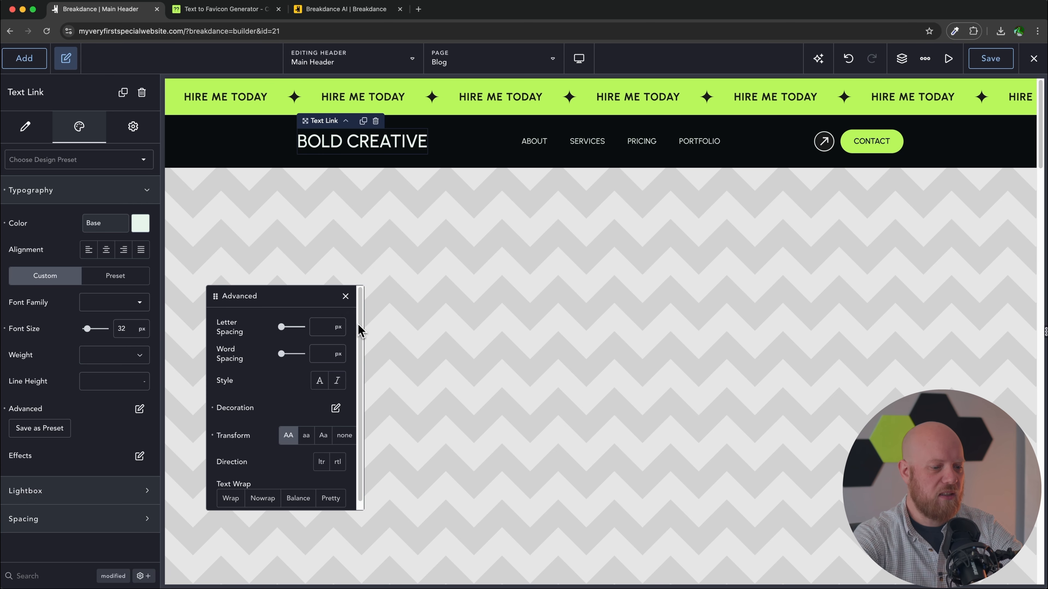
left_click(346, 297)
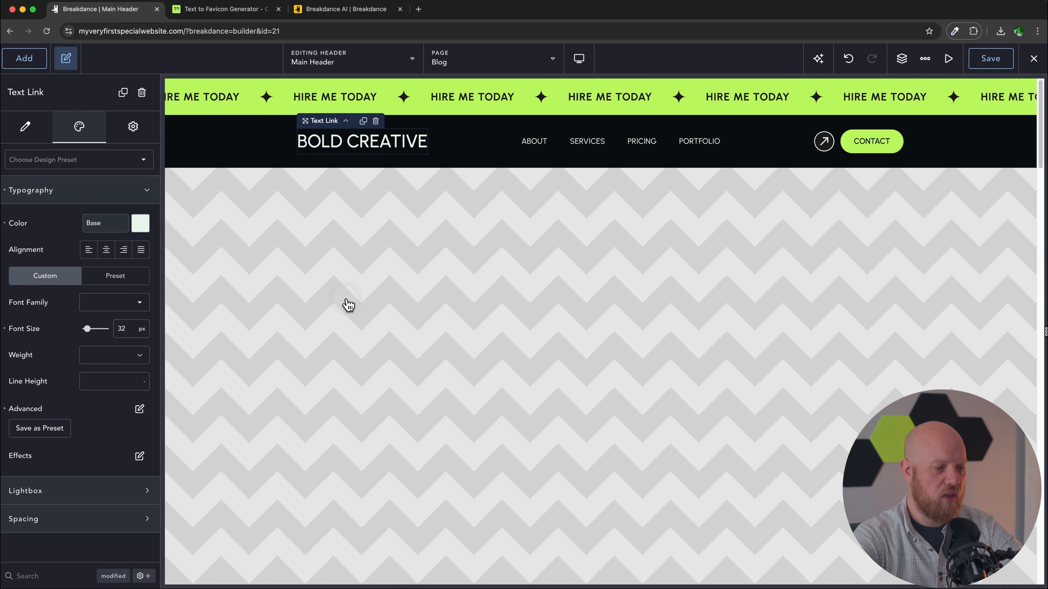
double_click(126, 328)
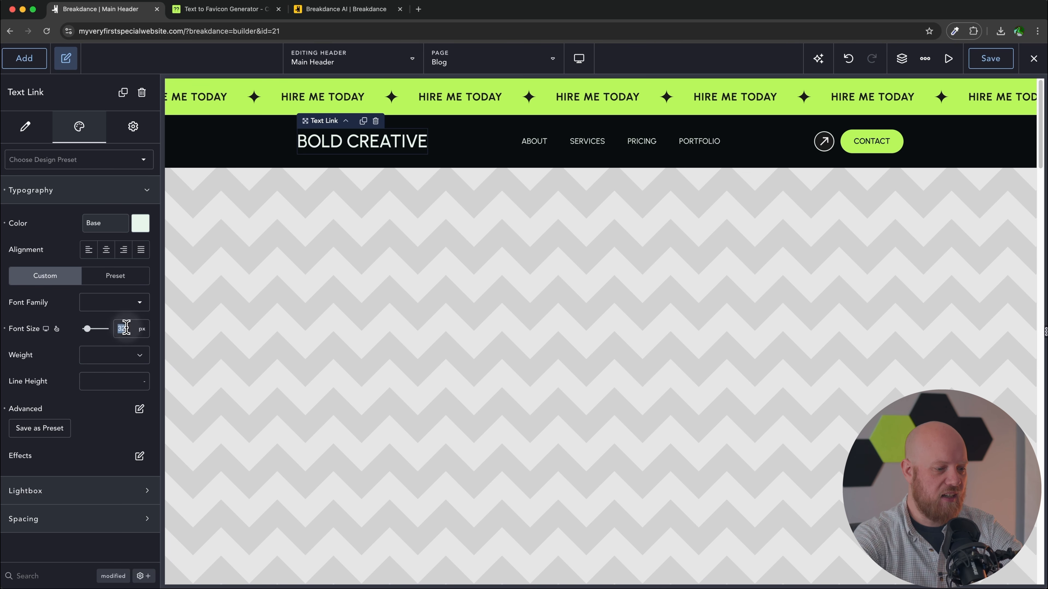
type("24")
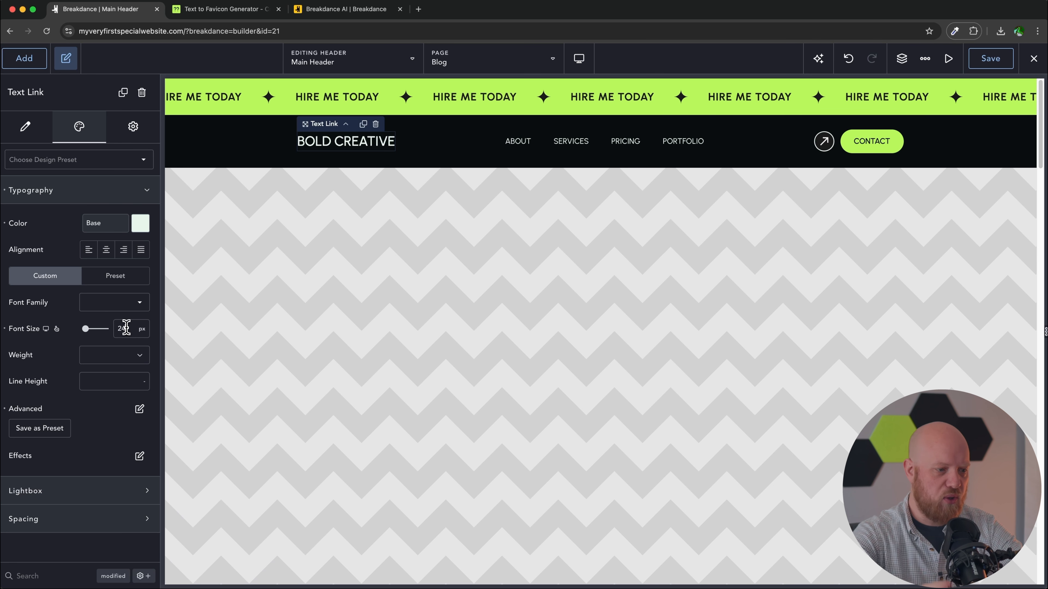
Add a Wrapper Link element after the Bold Creative text link and set its link to "/".
left_click(24, 58)
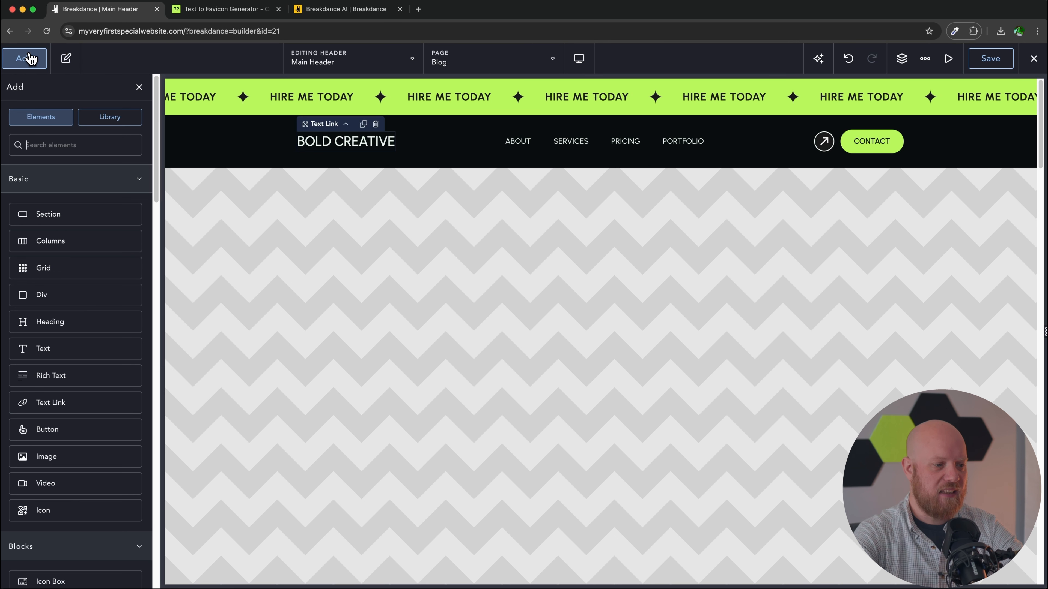
type("link")
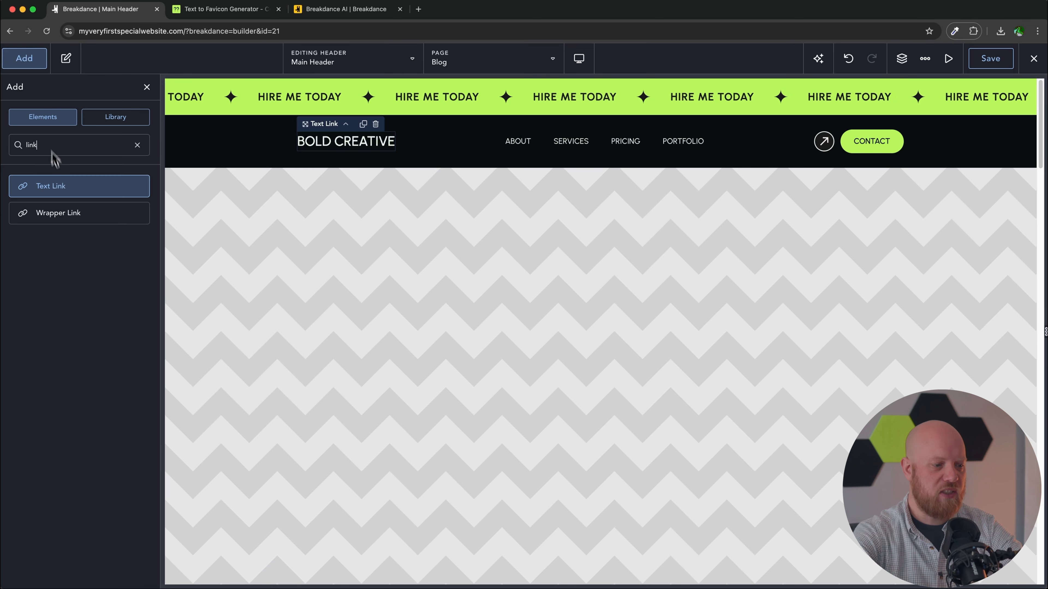
left_click(66, 213)
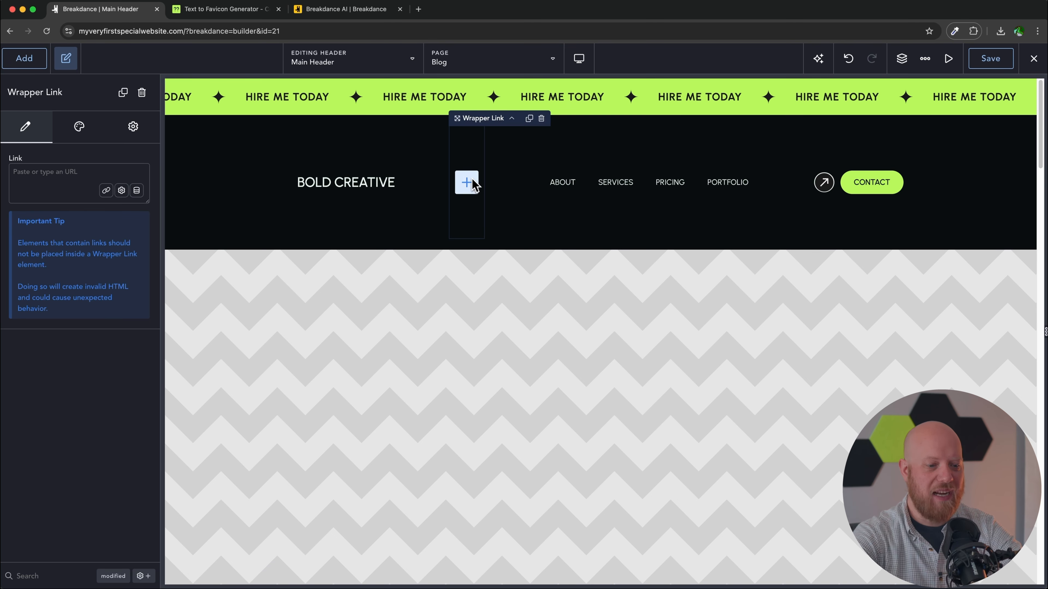
left_click(55, 177)
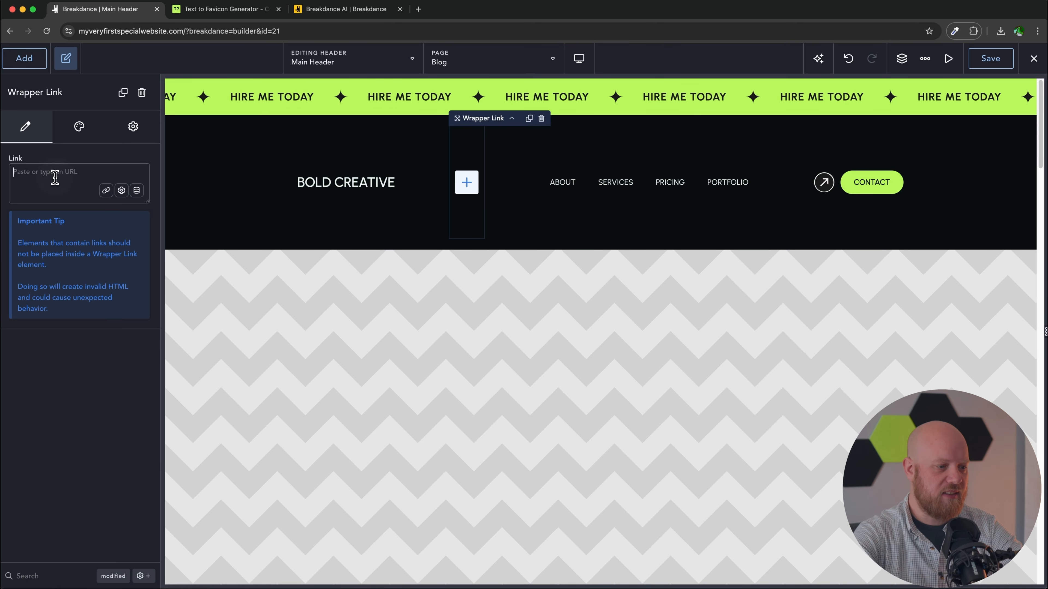
type("/")
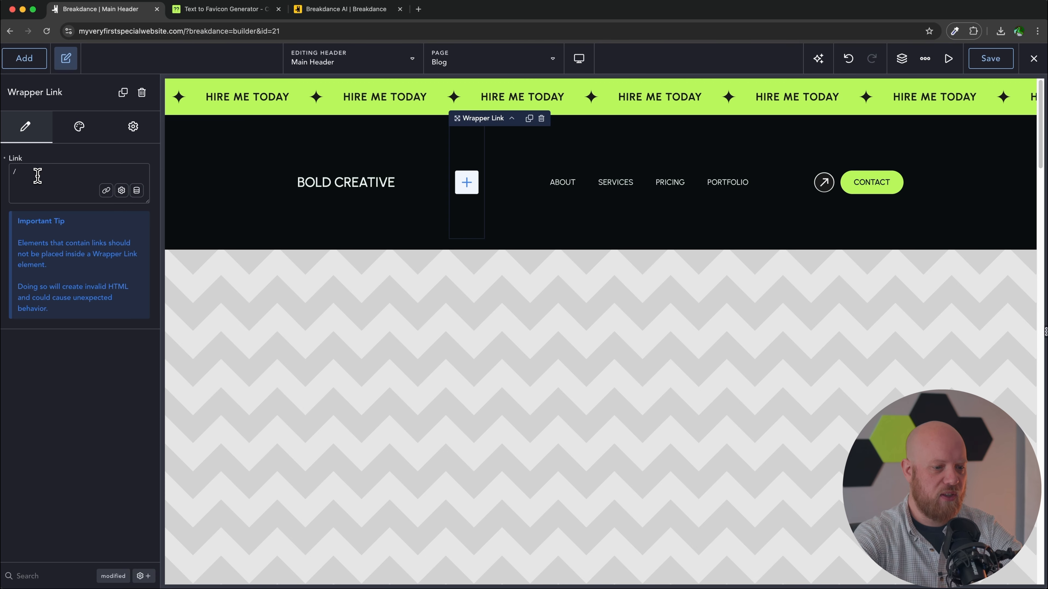
Insert a Dual Heading element inside the new Wrapper Link.
left_click(24, 58)
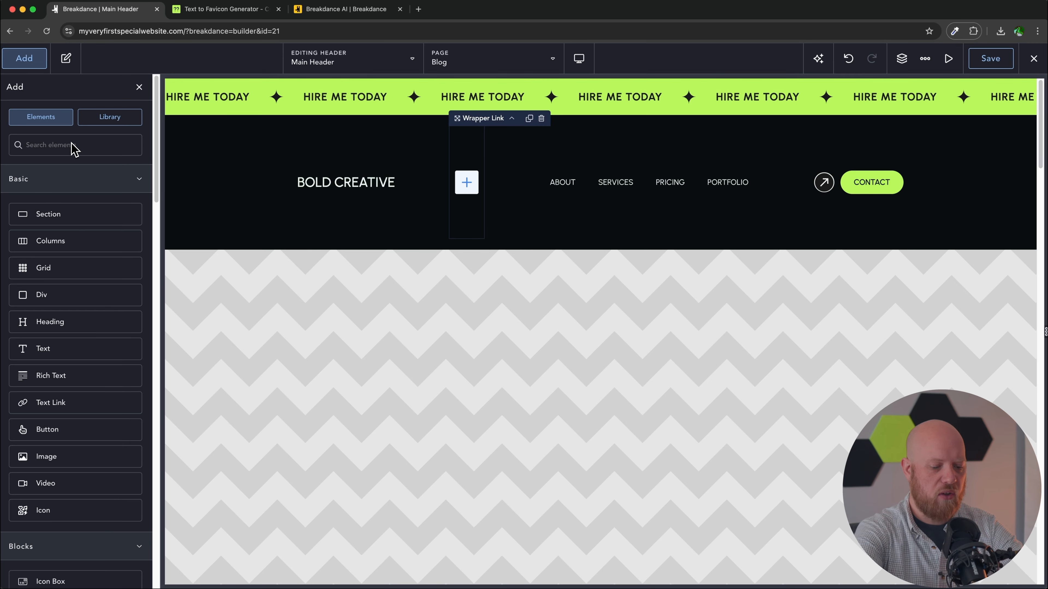
type("dual")
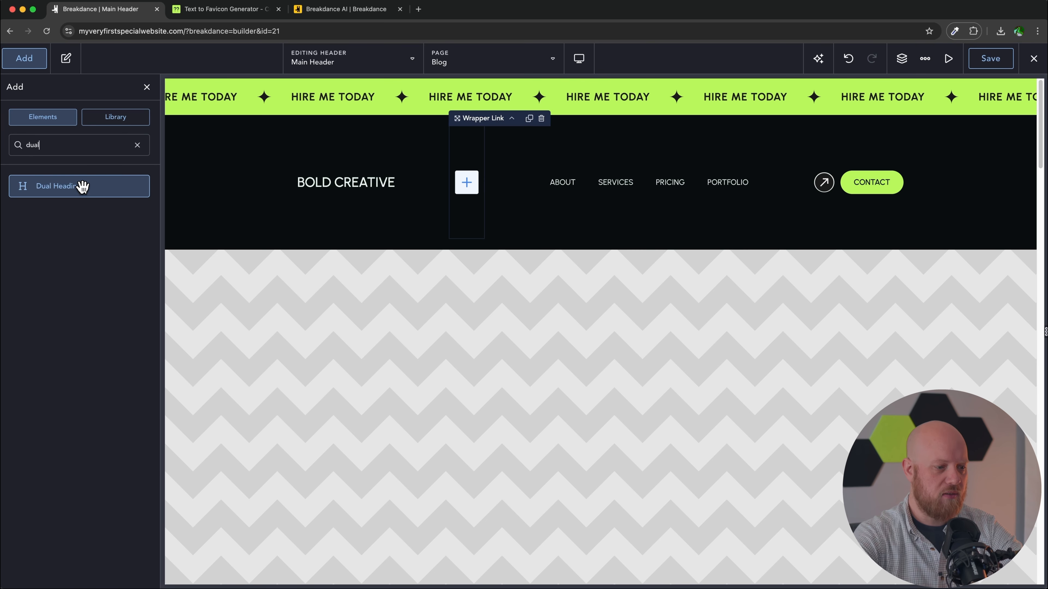
left_click(79, 187)
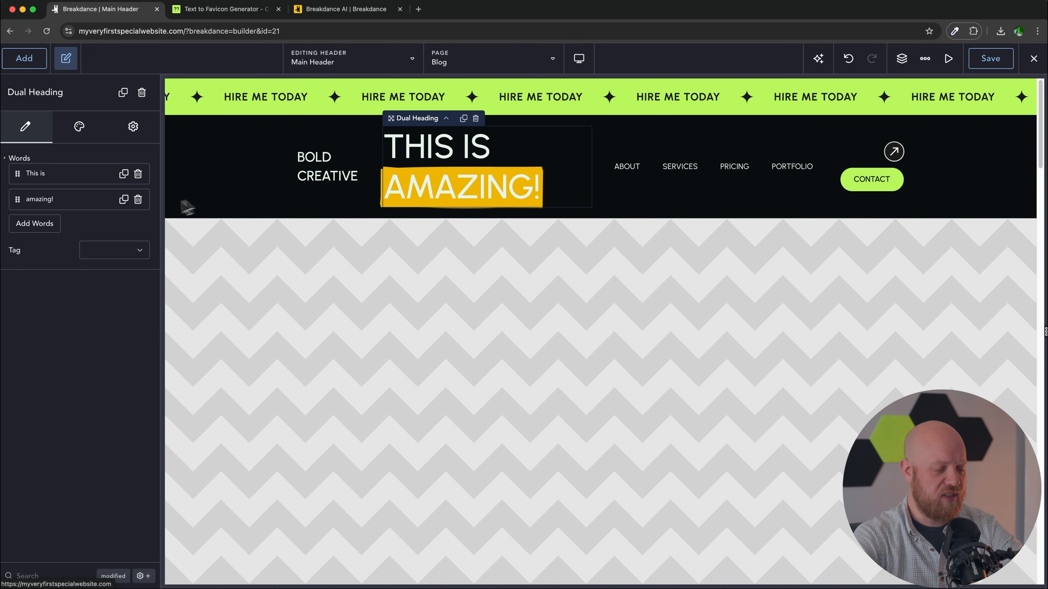
Change the dual heading's two words to "Bold" and "Creative".
left_click(35, 174)
triple_click(47, 214)
type("Bold")
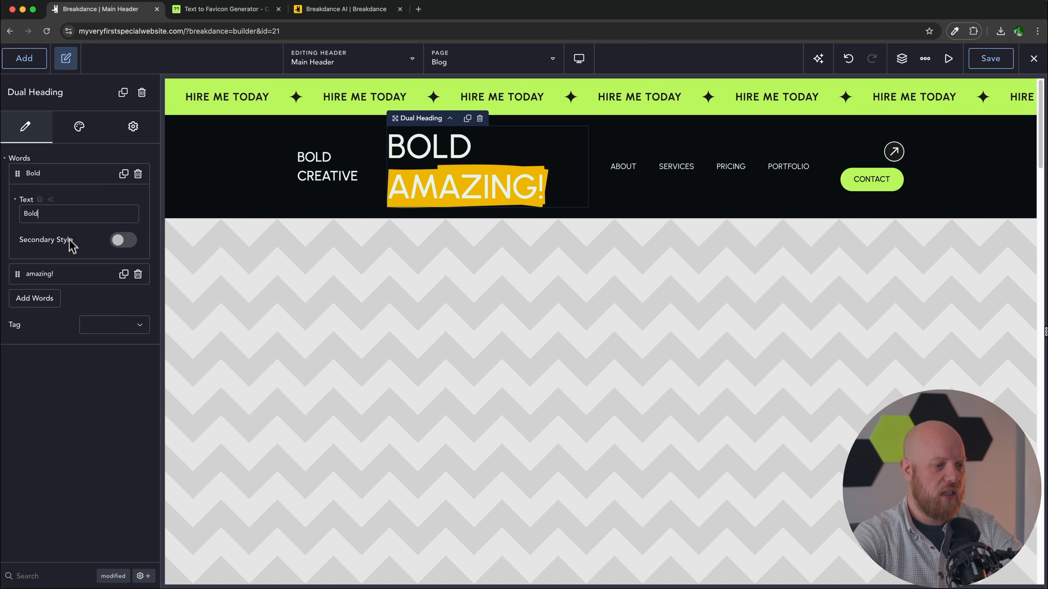
left_click(62, 274)
triple_click(62, 239)
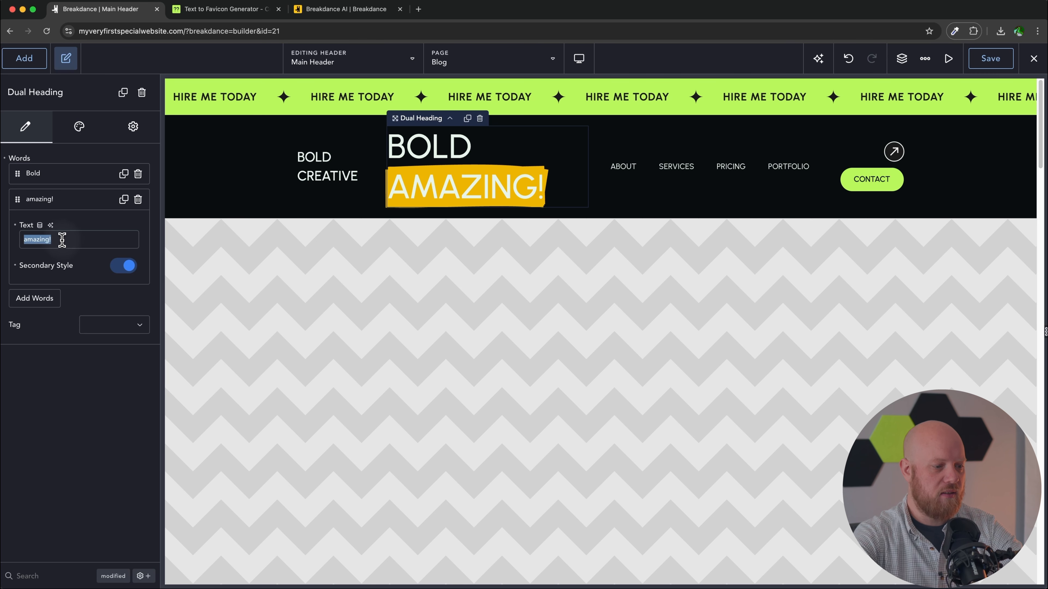
type("Creative")
left_click(70, 199)
Set the dual heading's shared font size for both styles to 24 px.
left_click(80, 128)
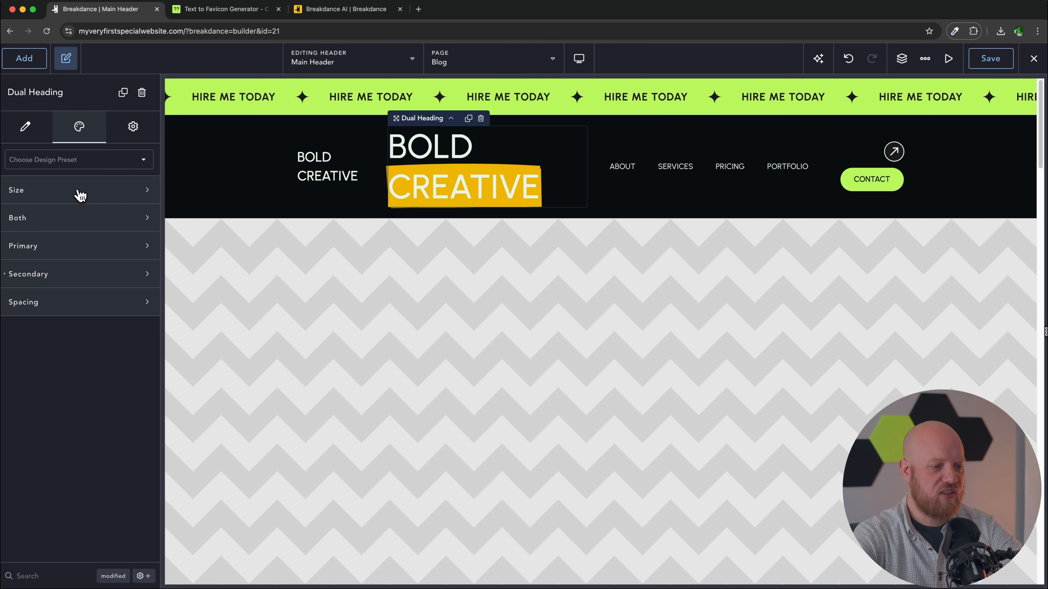
left_click(79, 218)
scroll(56, 284, "down", 1)
scroll(57, 286, "up", 1)
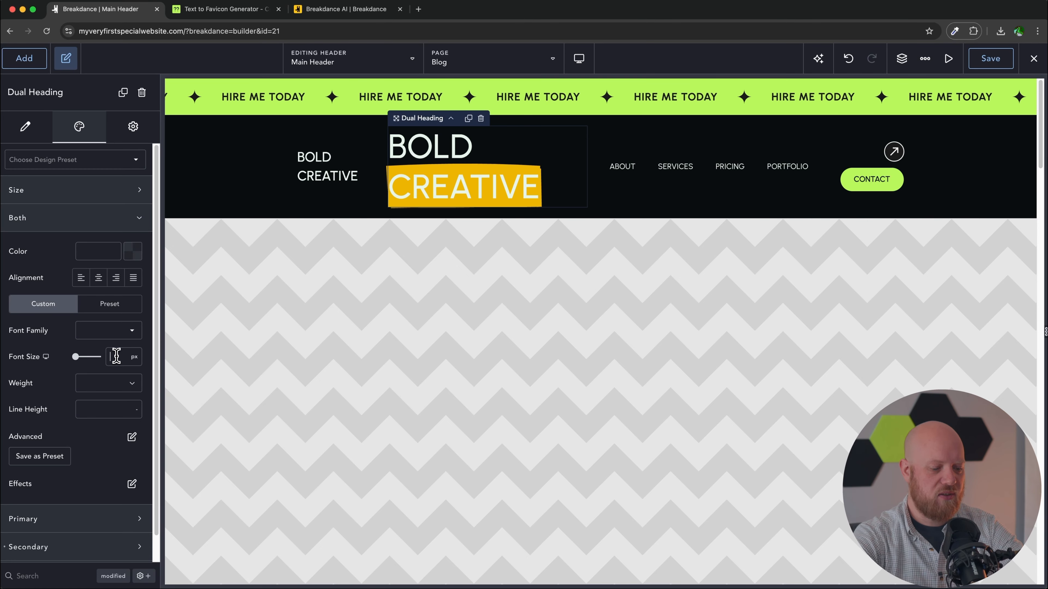
left_click(116, 356)
type("24")
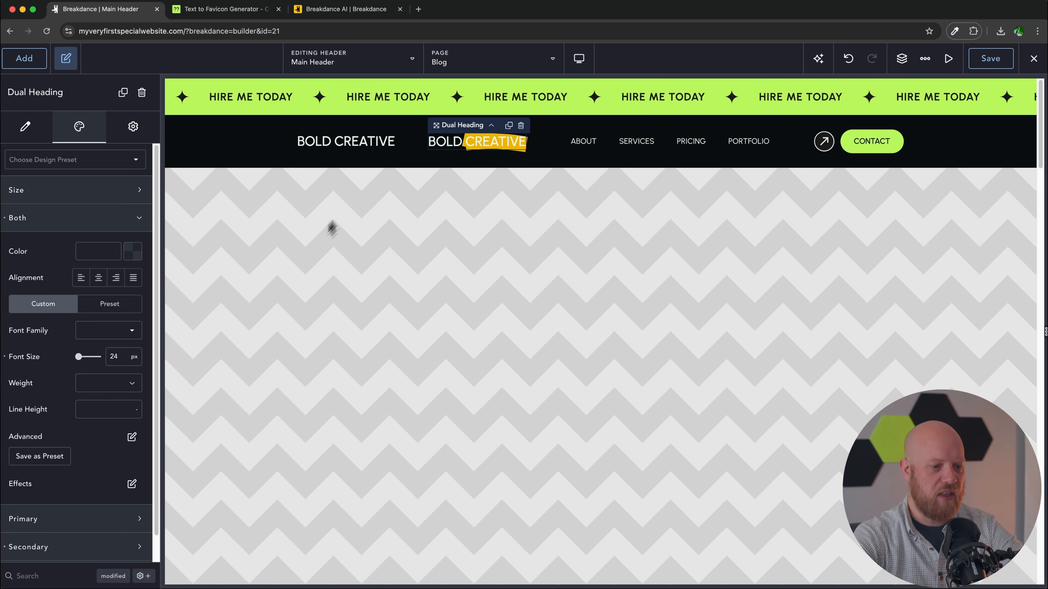
Delete the plain Bold Creative text link, keeping the dual heading as the only logo.
left_click(363, 141)
key("Delete")
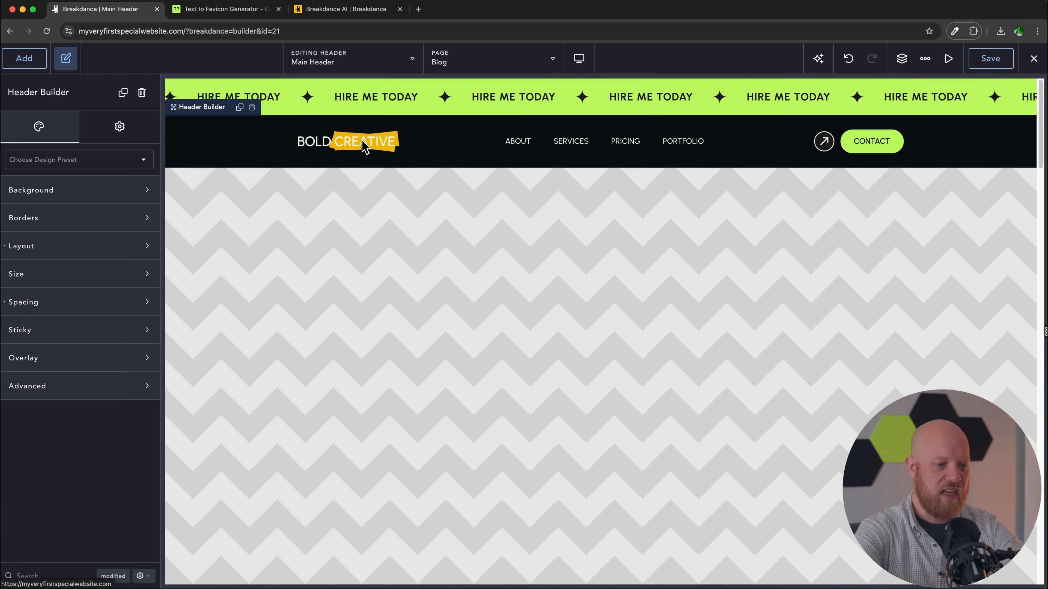
Switch the annotation in the dual heading's secondary style off and back on.
left_click(341, 153)
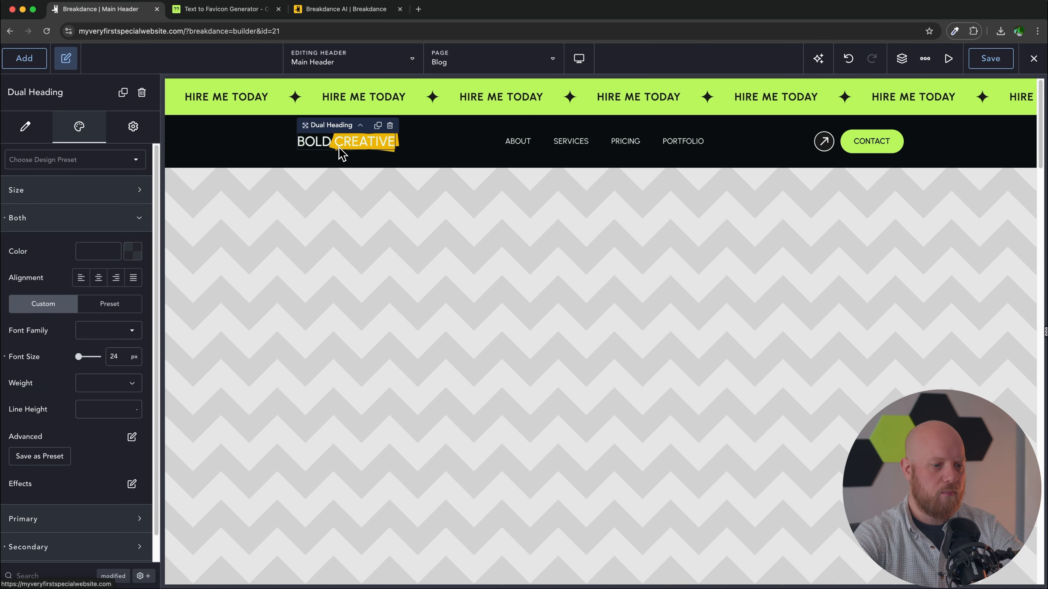
left_click(120, 218)
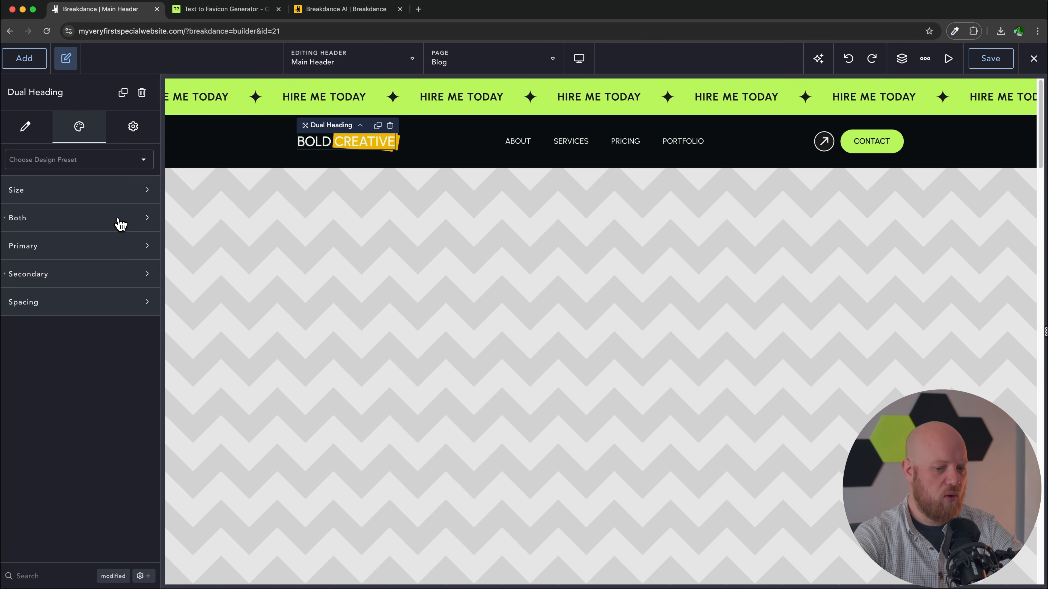
left_click(108, 276)
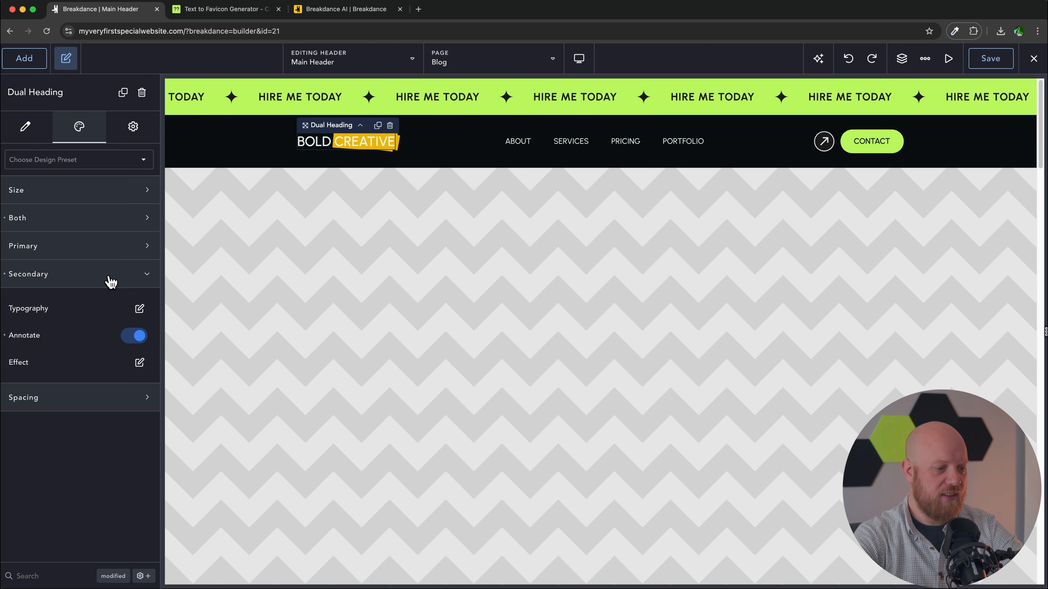
left_click(140, 336)
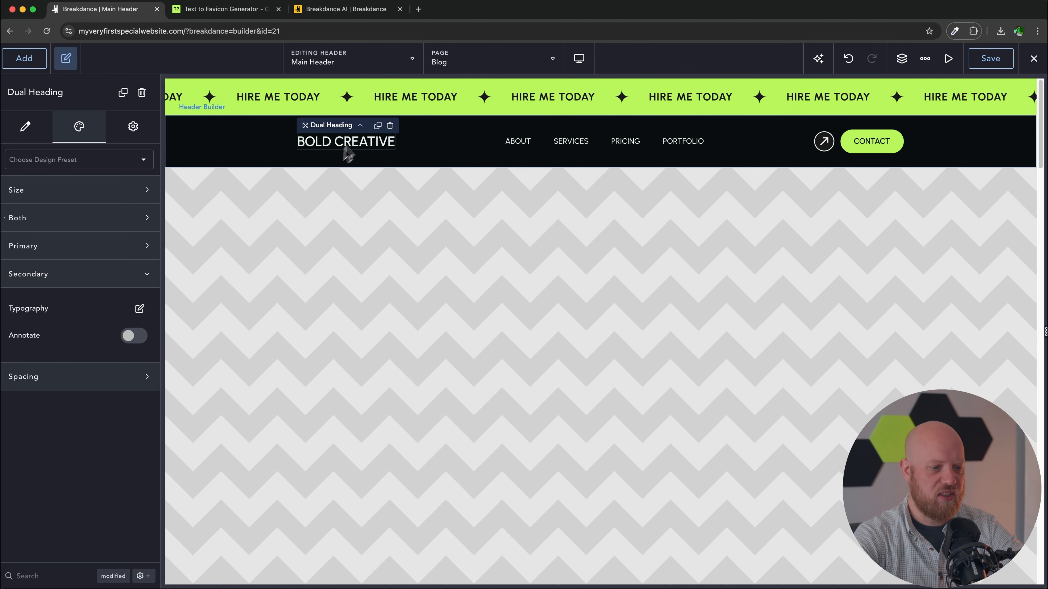
left_click(129, 342)
Set the annotation effect type of the dual heading's secondary style to underline.
left_click(139, 366)
left_click_drag(142, 369, 350, 286)
left_click(374, 323)
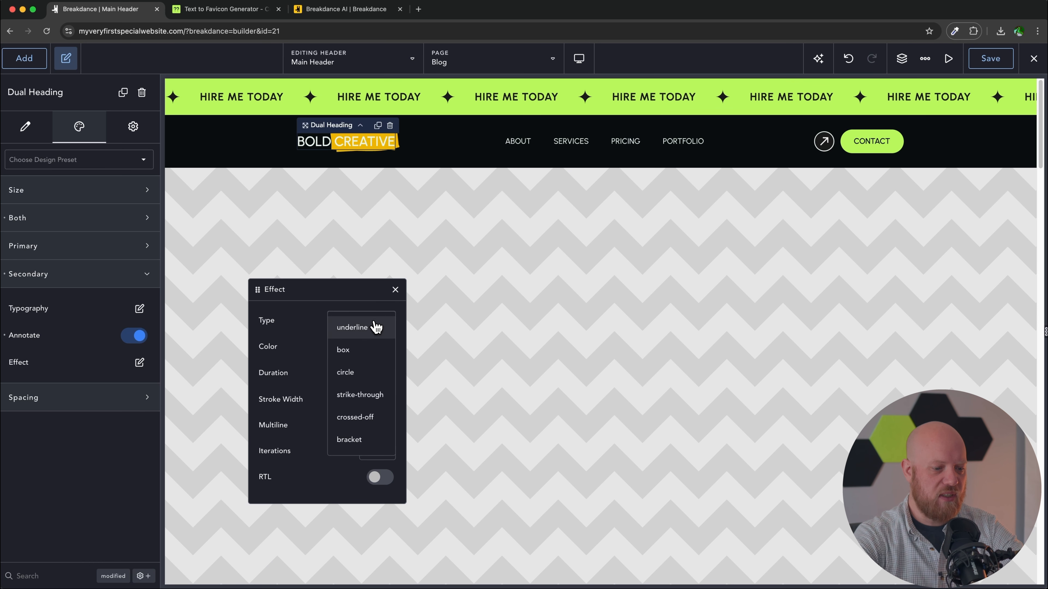
left_click(367, 330)
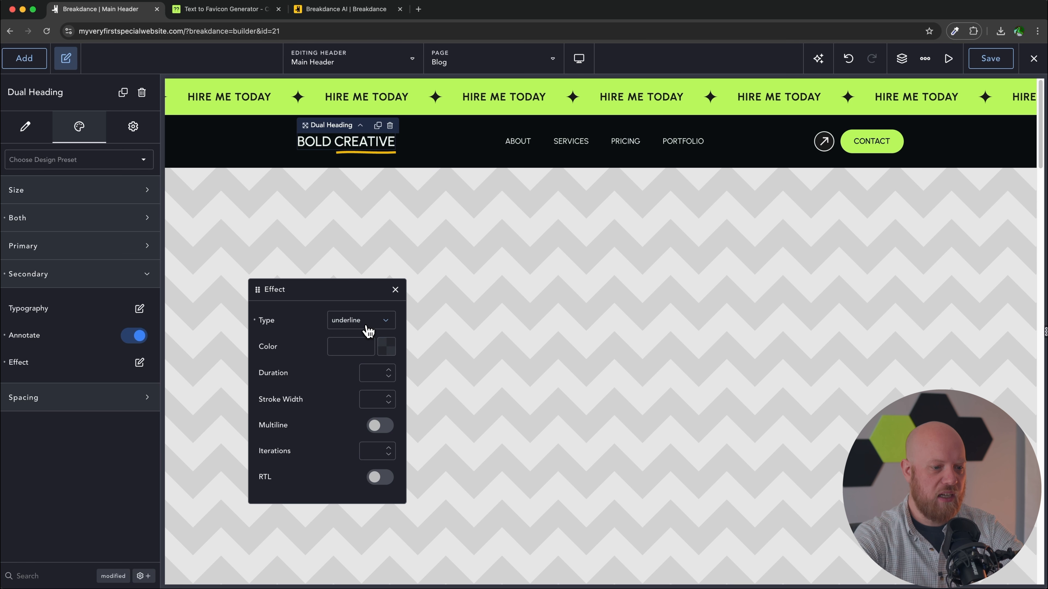
Try the box, circle and strike-through annotation types on the word Creative, and return the type to underline.
left_click(367, 329)
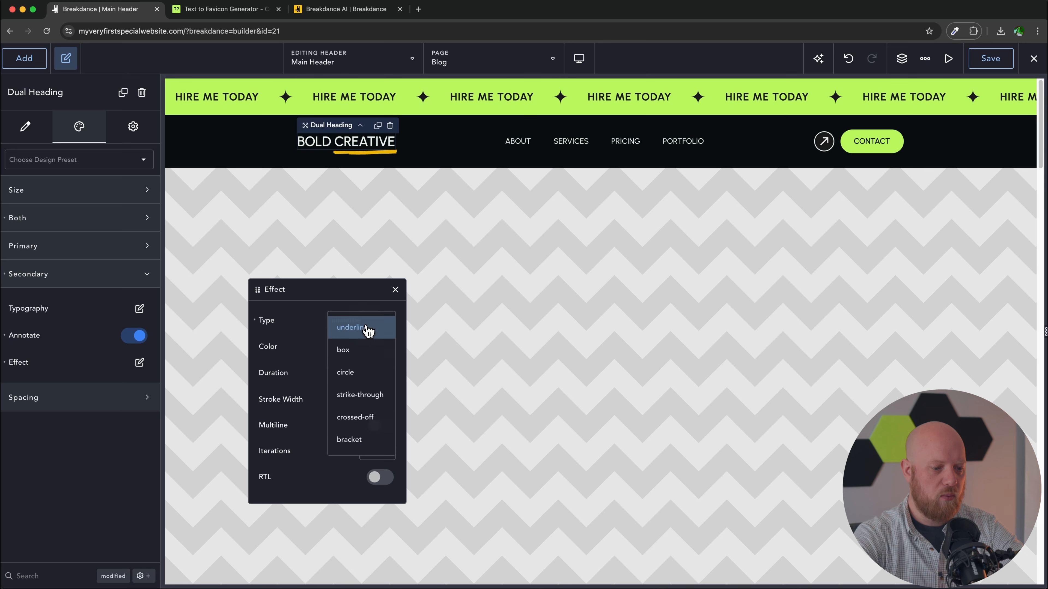
left_click(359, 350)
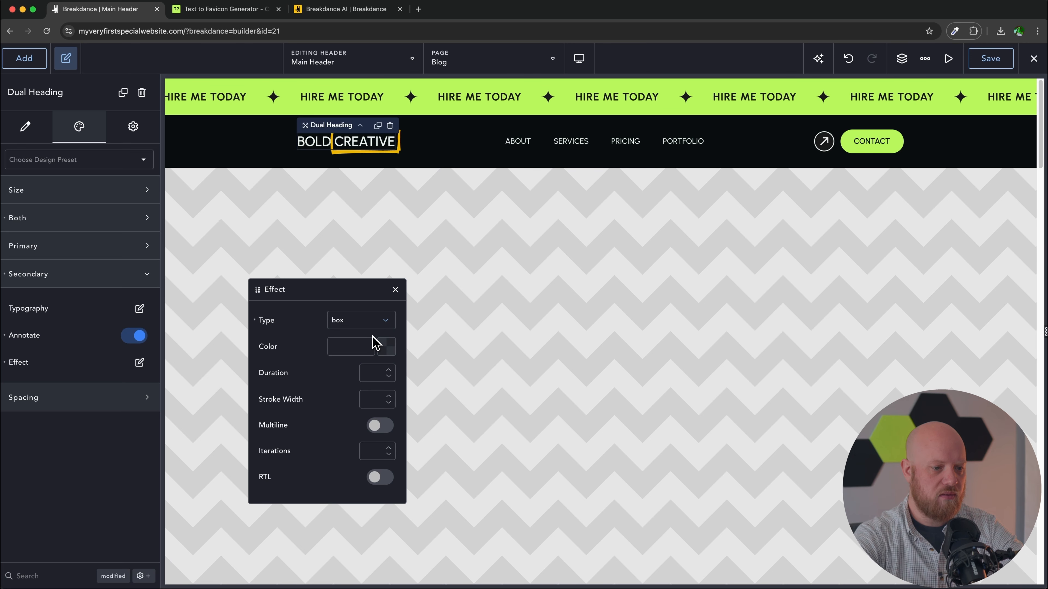
left_click(374, 323)
left_click(362, 372)
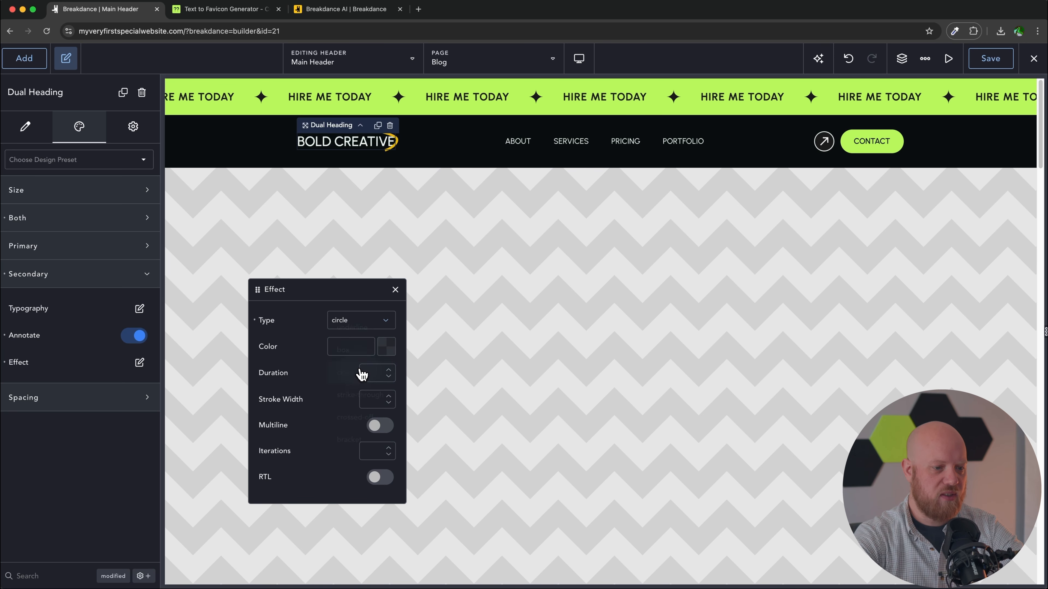
left_click(361, 326)
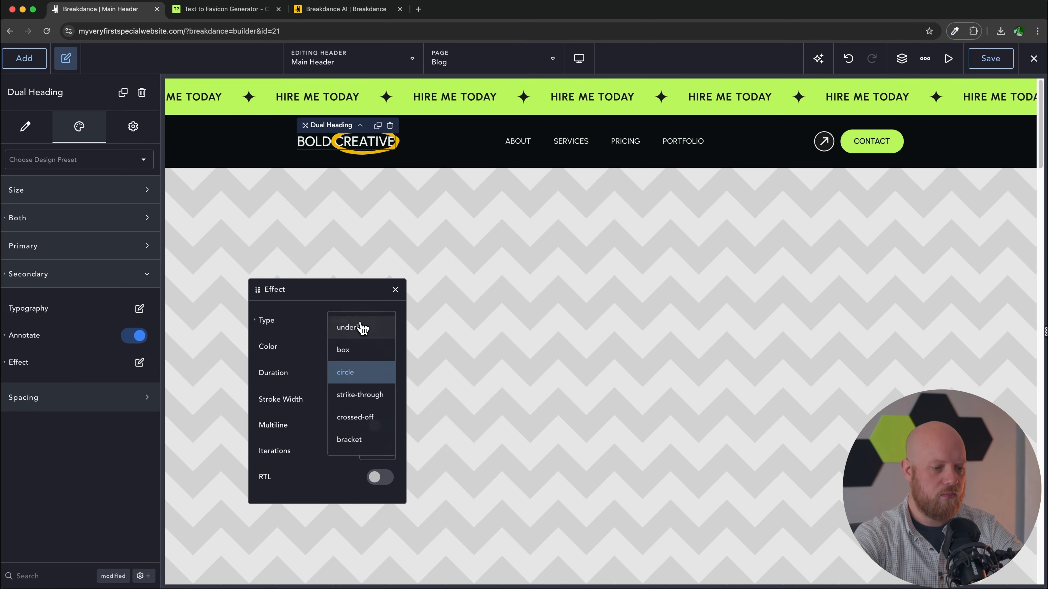
left_click(359, 395)
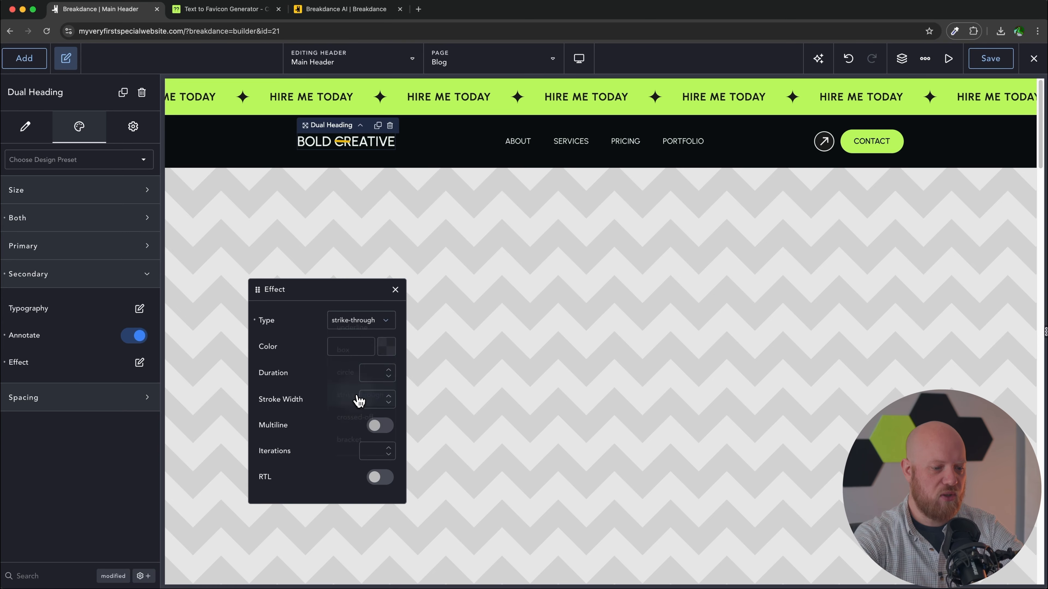
left_click(363, 325)
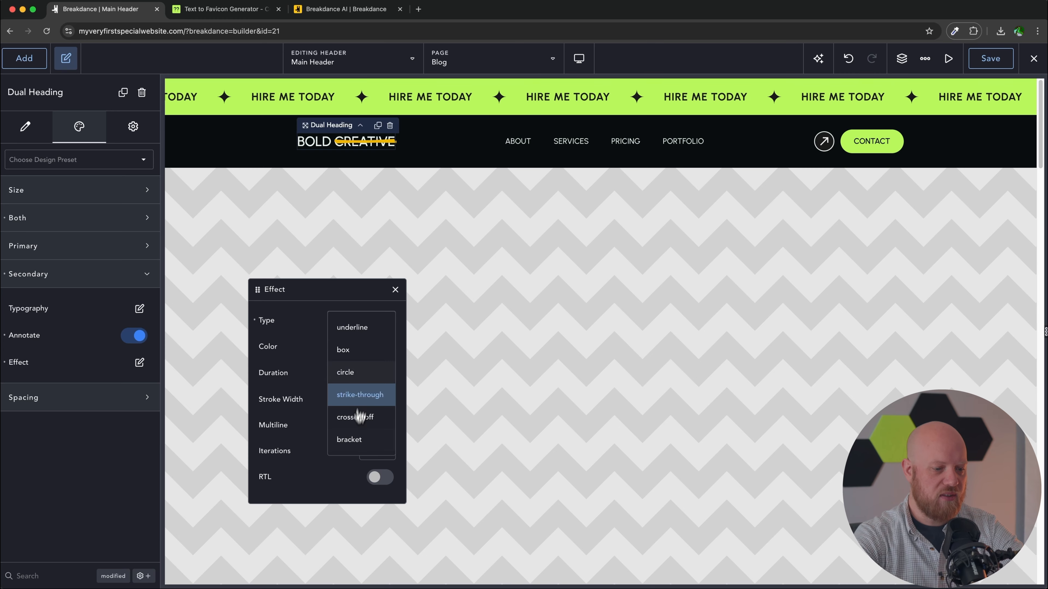
left_click(371, 328)
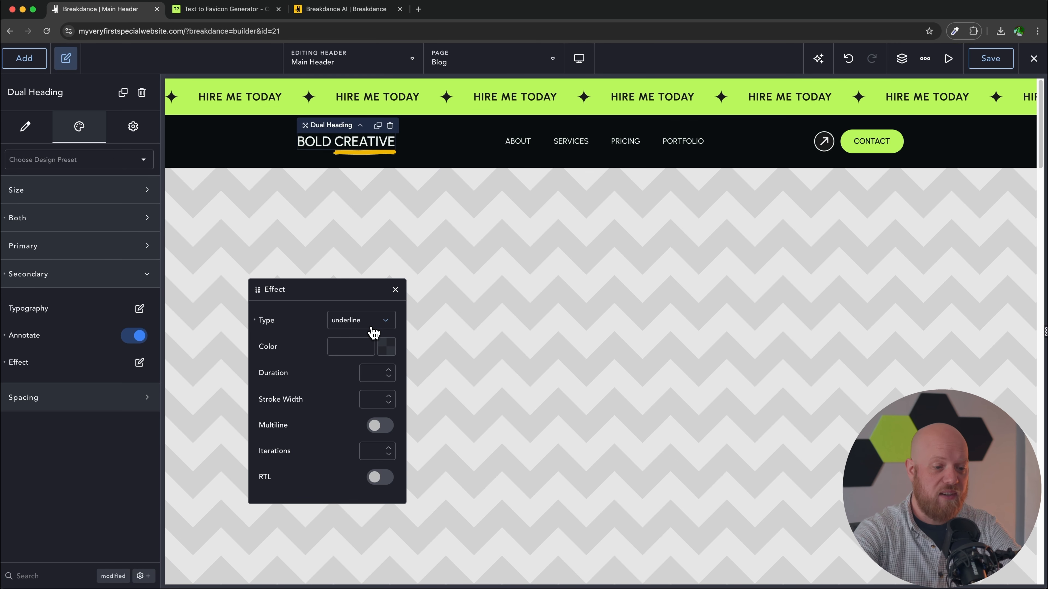
Set the underline annotation's color to the global Secondary color and close the effect settings.
left_click(387, 347)
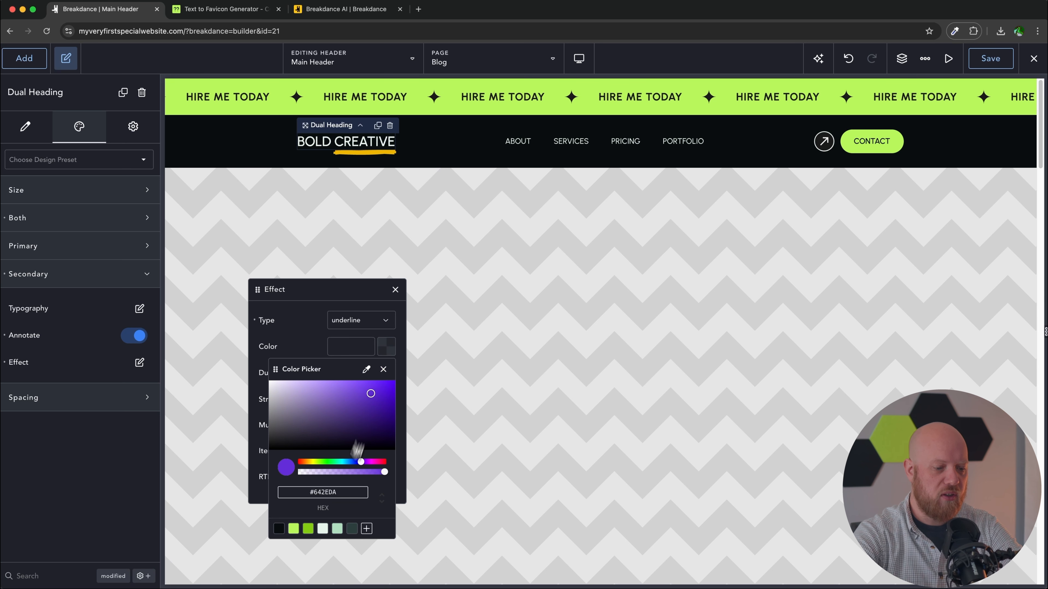
left_click(309, 529)
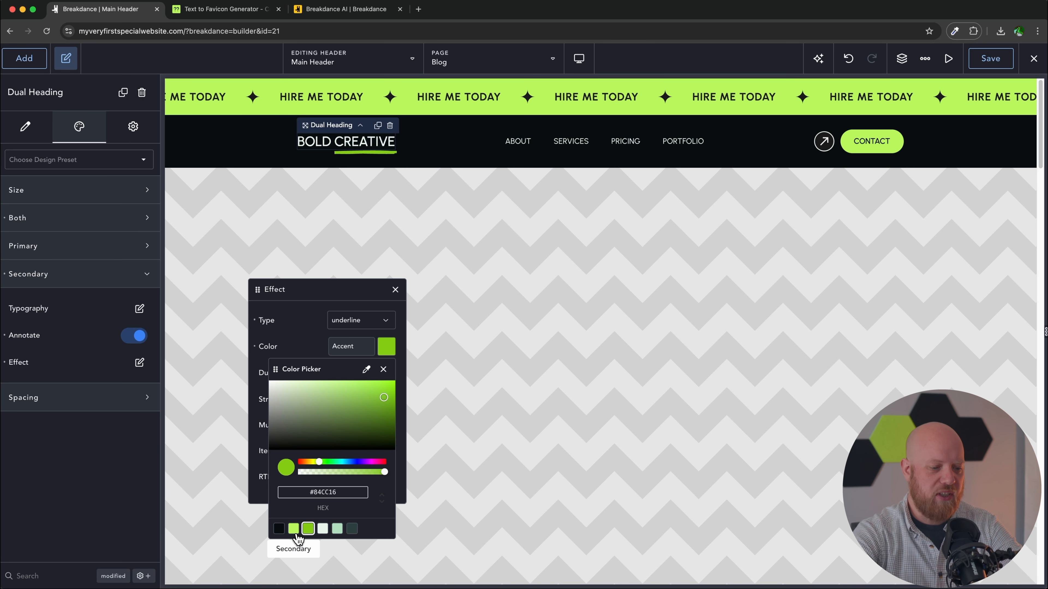
left_click(294, 531)
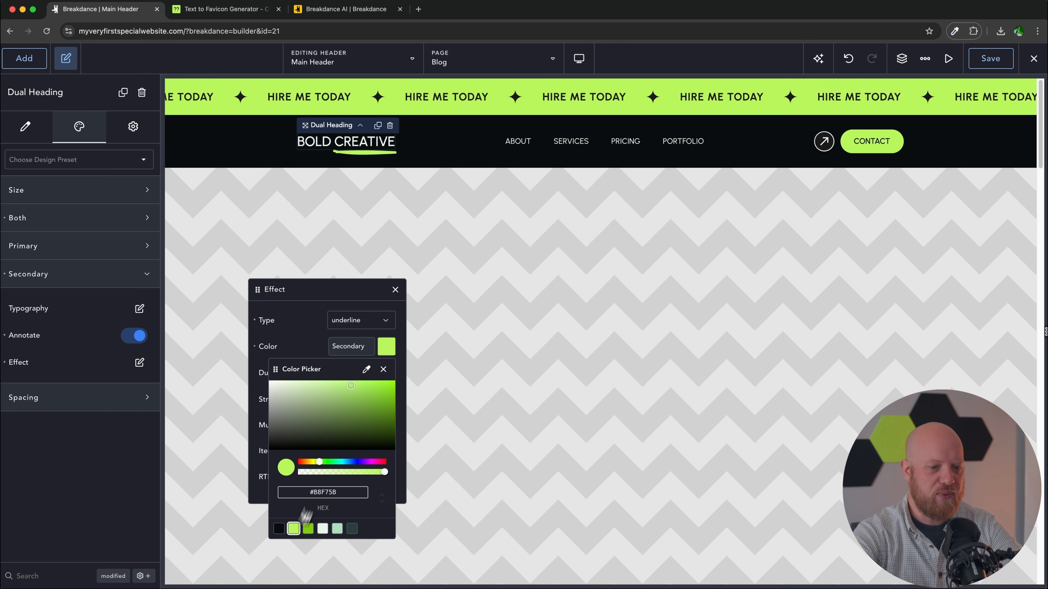
left_click(383, 369)
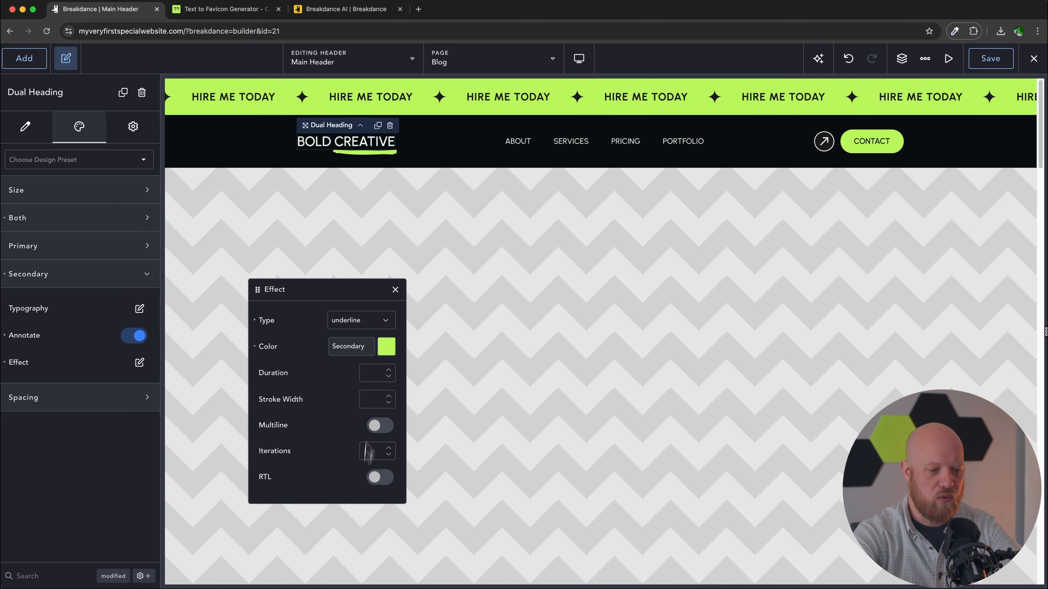
left_click(395, 290)
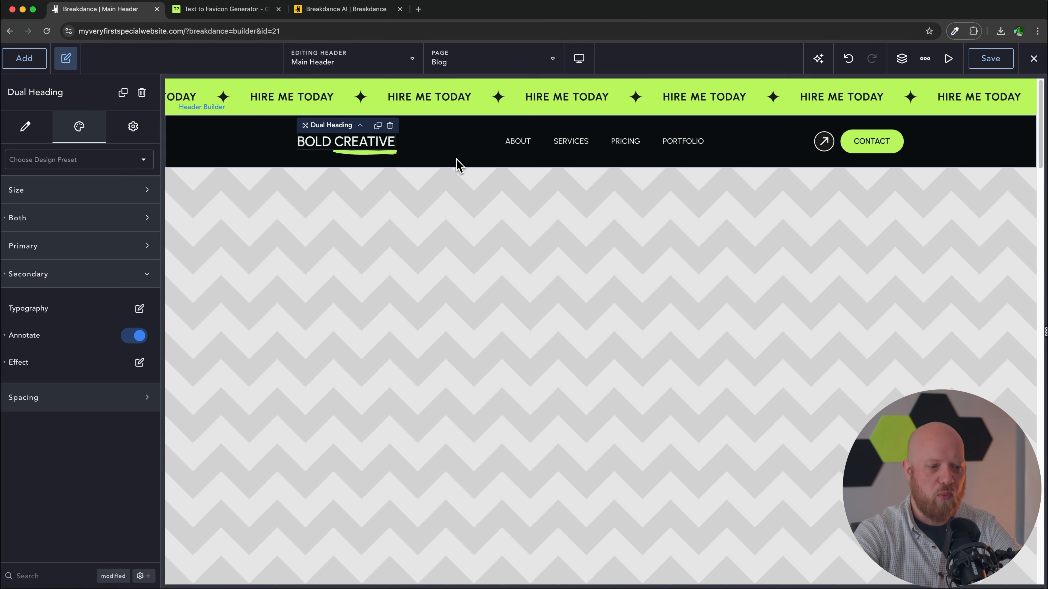
Examine the logo's Wrapper Link and the individual menu links in the header's element structure.
left_click(361, 125)
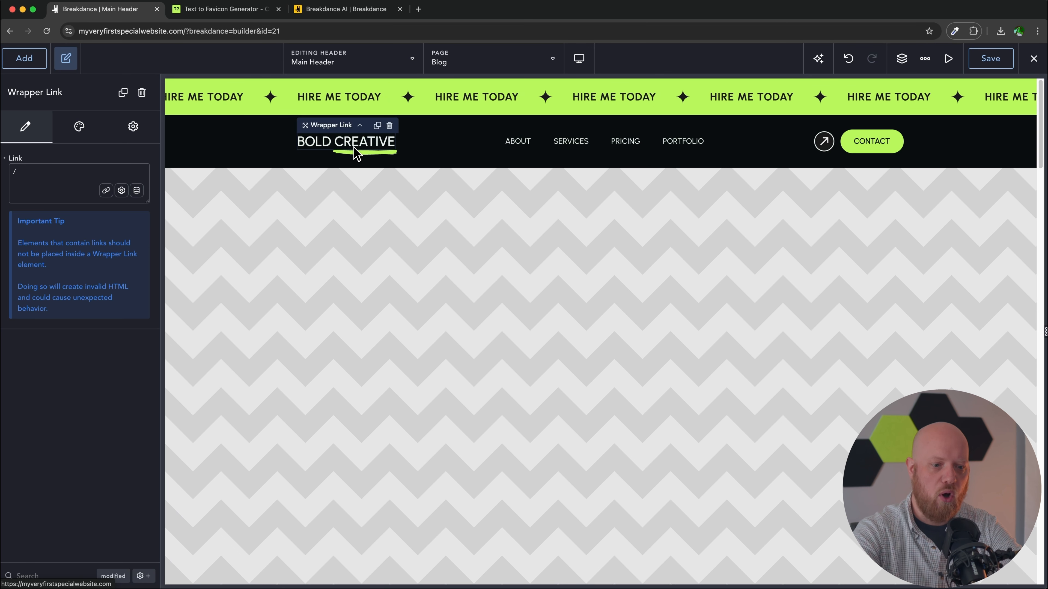
left_click(551, 147)
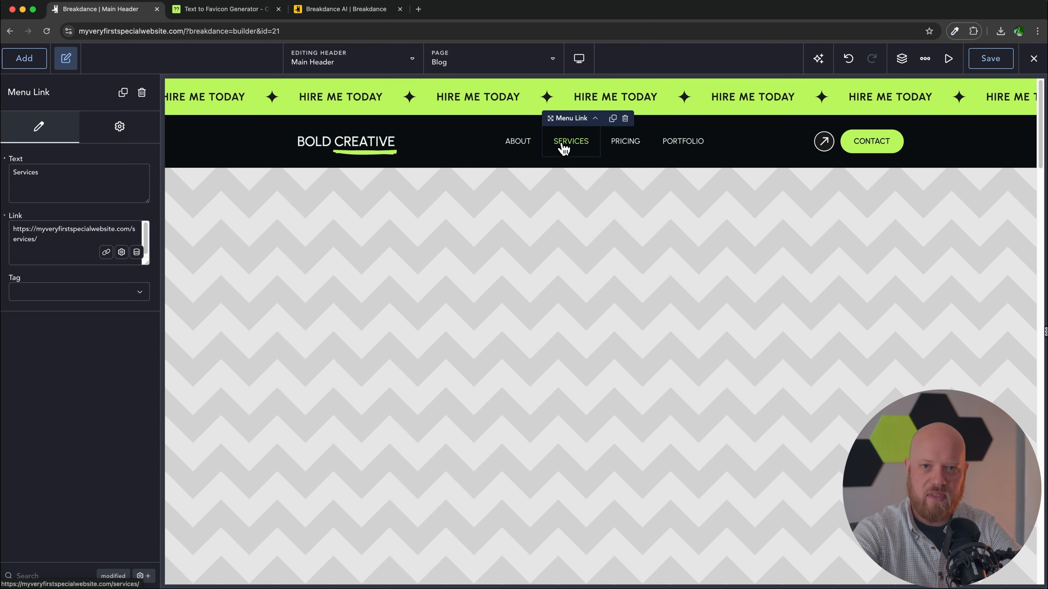
left_click(908, 61)
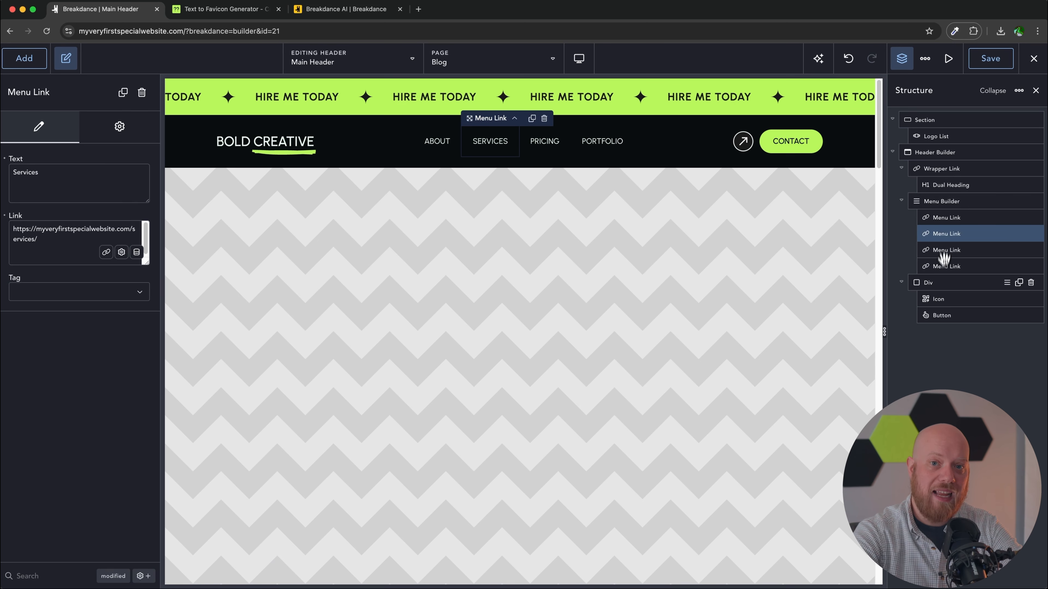
left_click(941, 203)
left_click(941, 217)
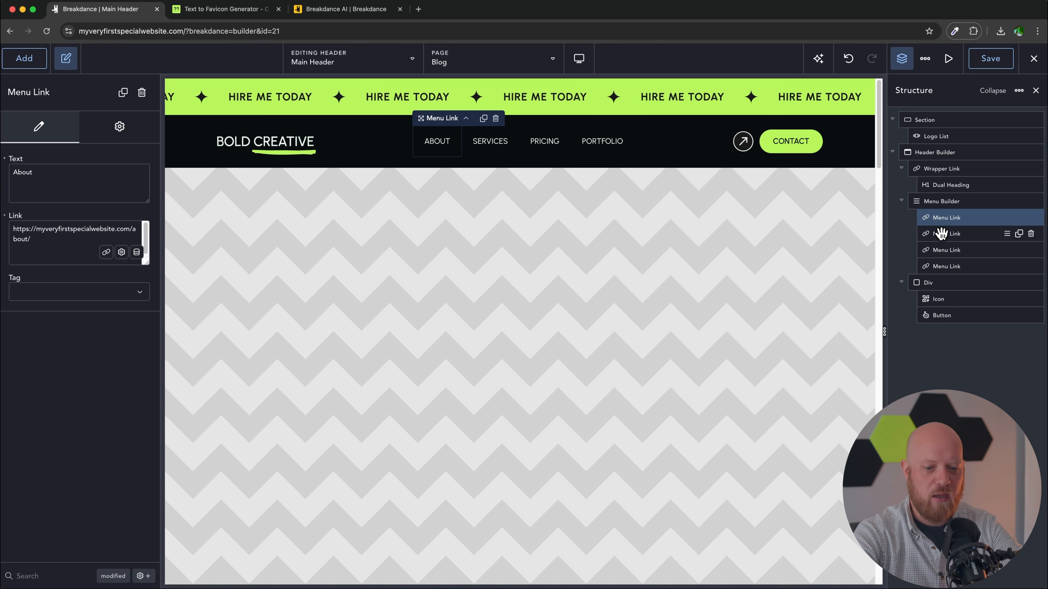
left_click(941, 234)
left_click(941, 250)
left_click(941, 266)
Try adding a Menu Button to the Menu Builder, and delete it again.
left_click(949, 204)
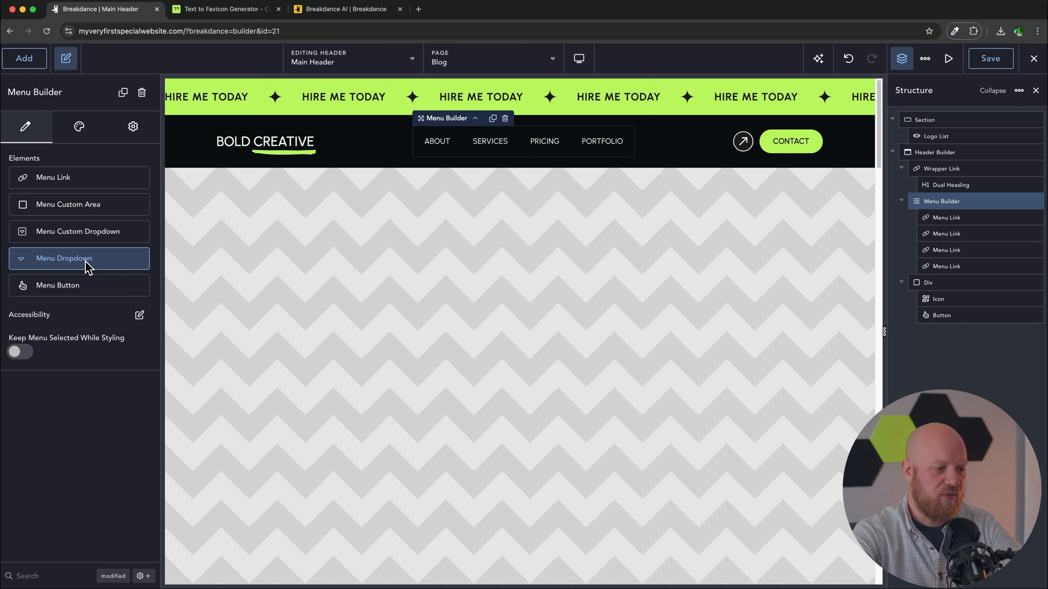
left_click(70, 284)
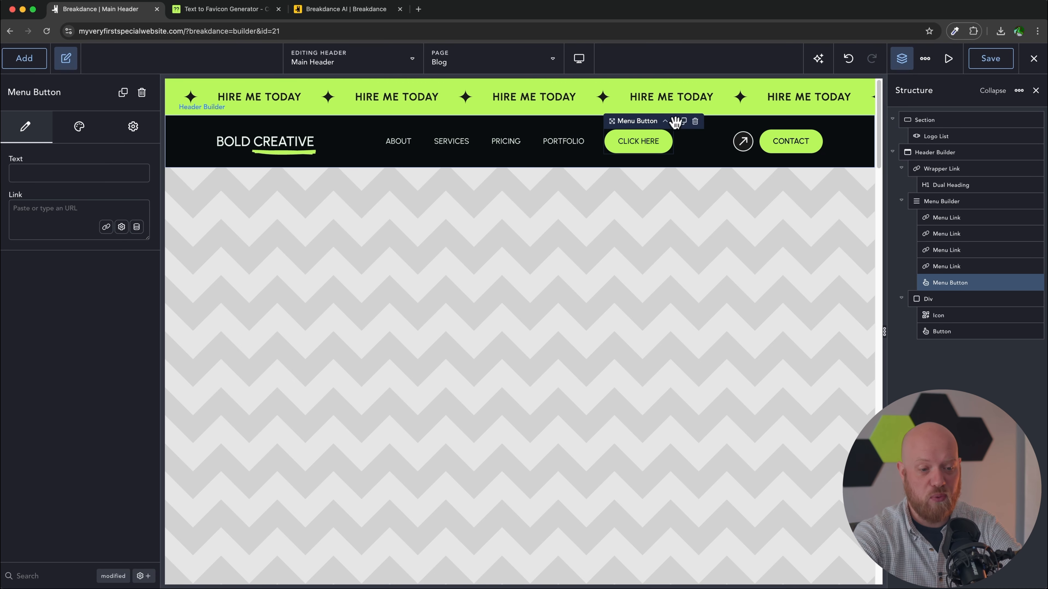
left_click(696, 122)
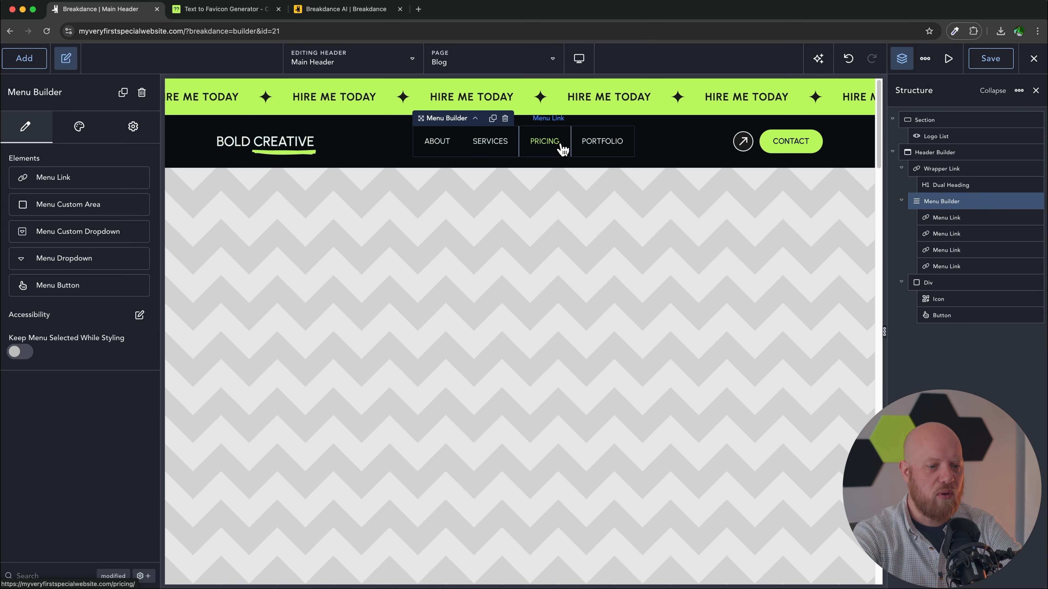
Delete the Pricing link from the header menu.
left_click(549, 150)
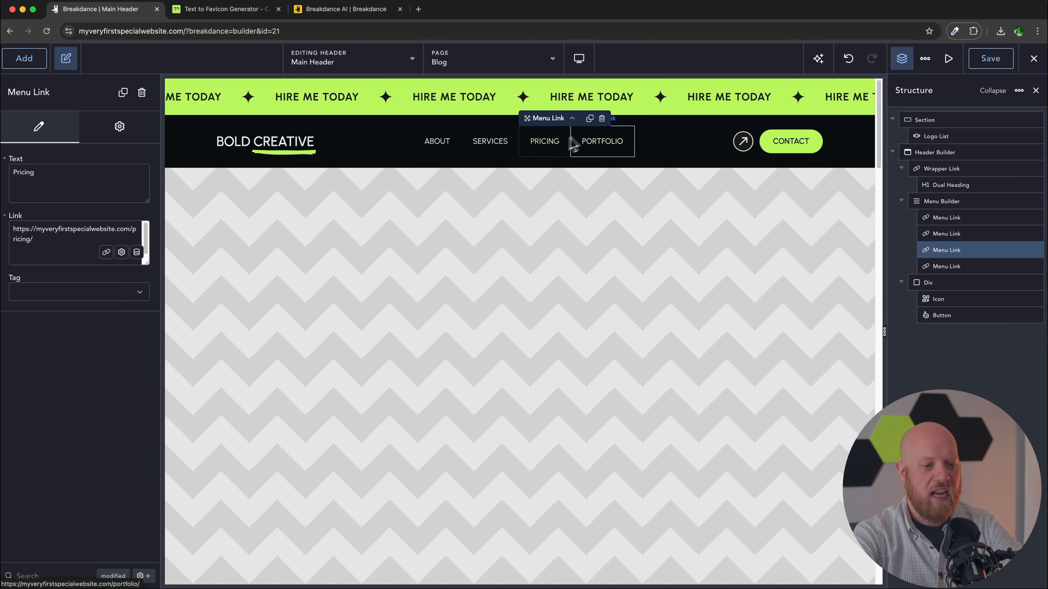
left_click(602, 119)
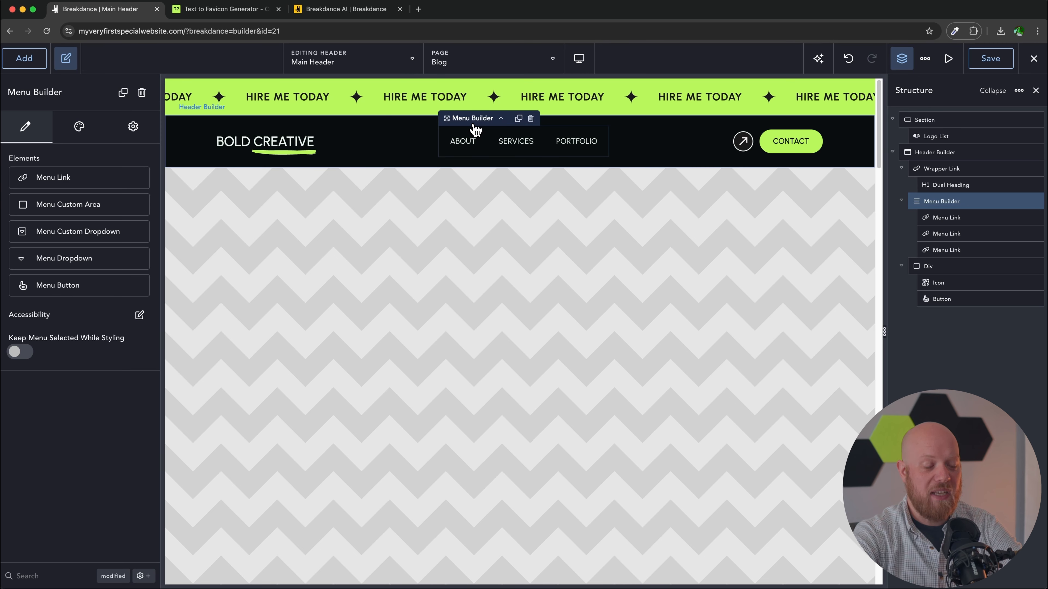
Add a Menu Link at the start of the header menu, label it Home and set its link to /.
left_click(101, 183)
left_click_drag(609, 147, 414, 146)
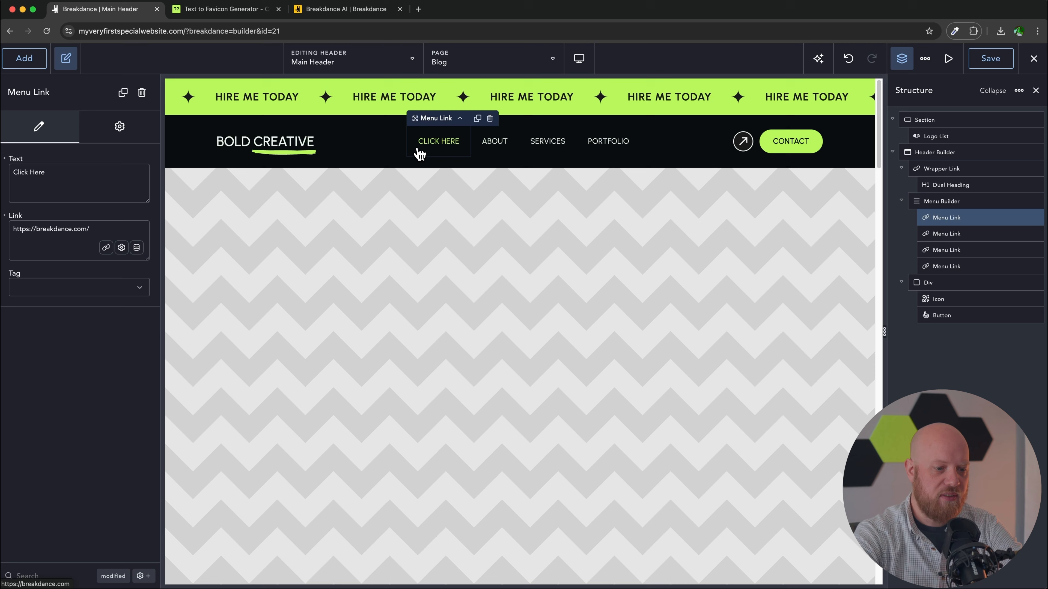
double_click(433, 145)
type("H")
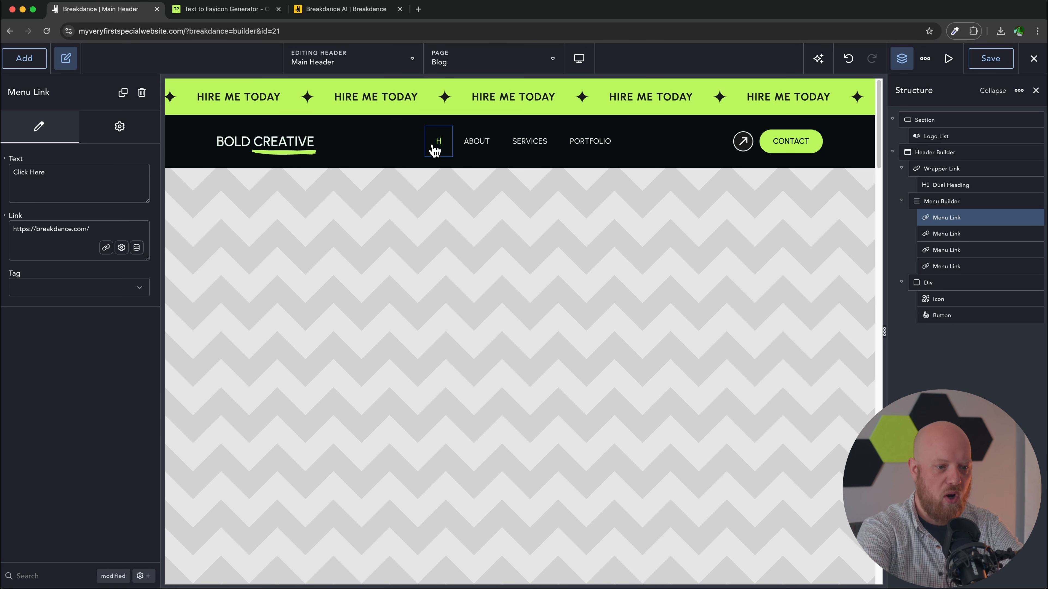
type("ome")
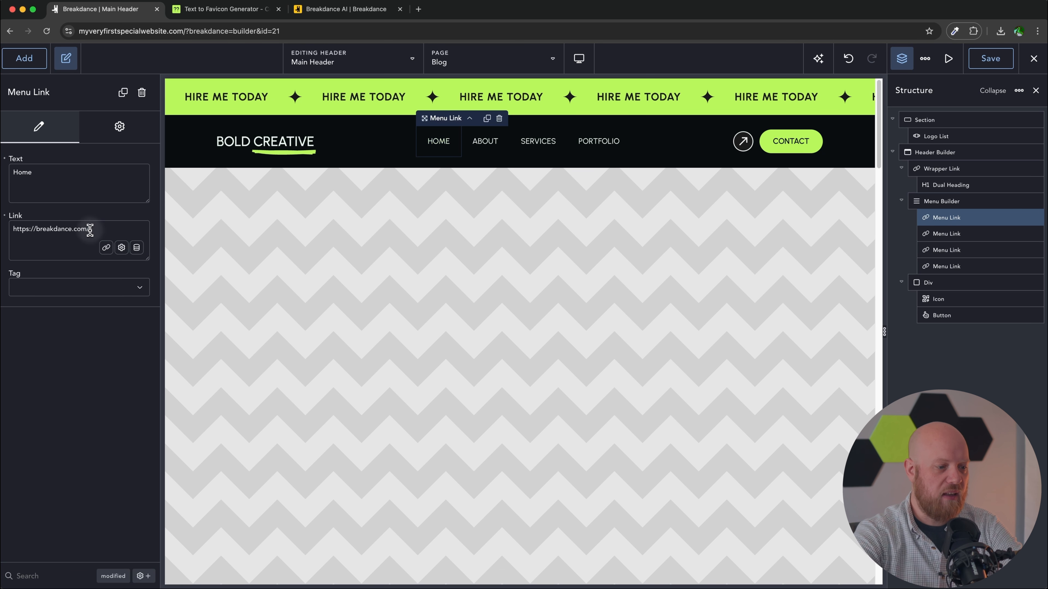
triple_click(89, 230)
type("/")
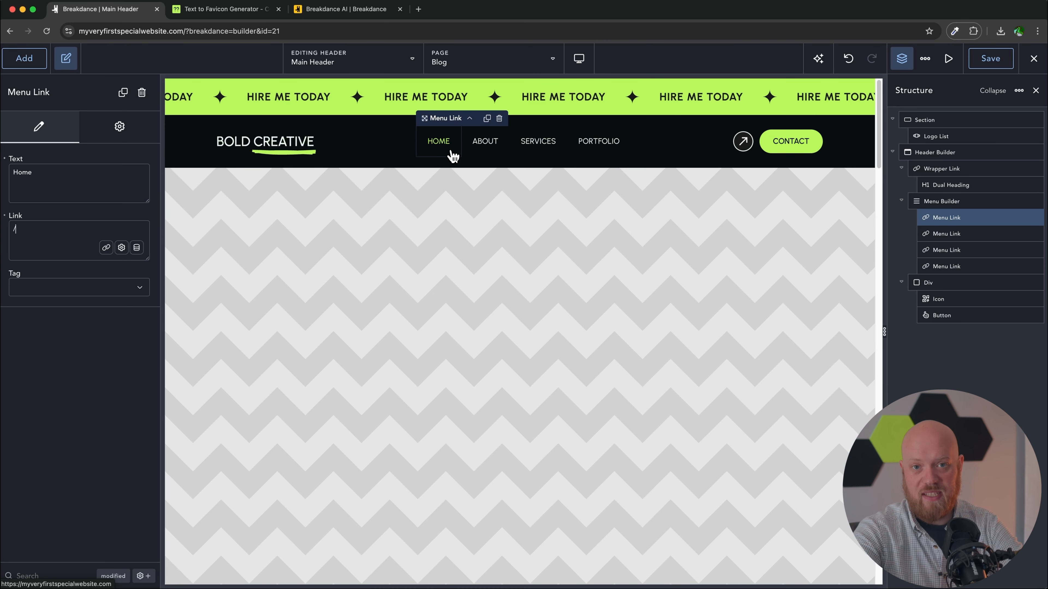
Check the link targets of the About, Services and Portfolio menu links and of the header's Contact button.
left_click(491, 146)
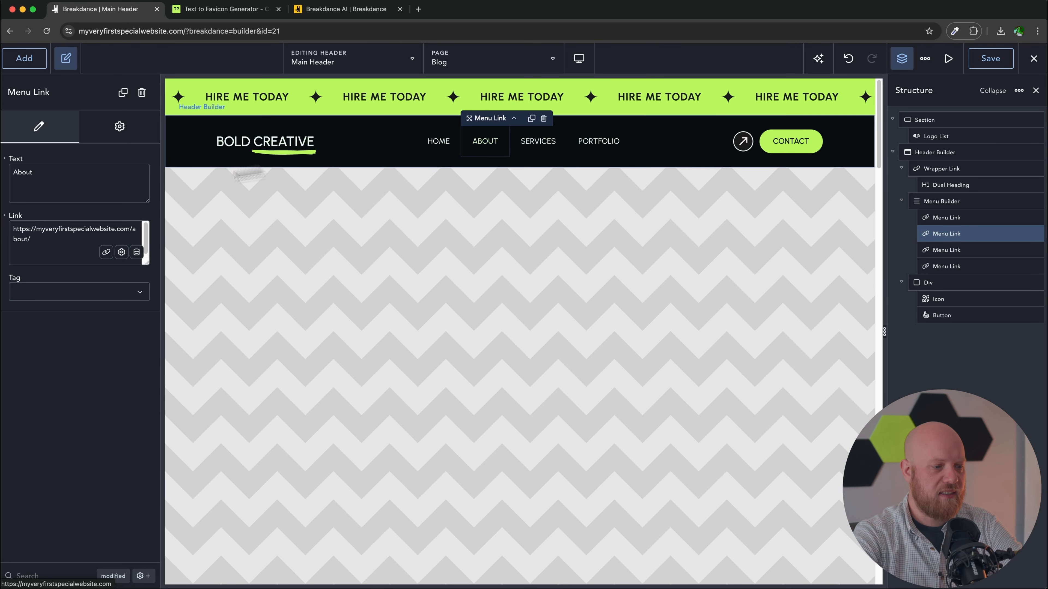
left_click(543, 147)
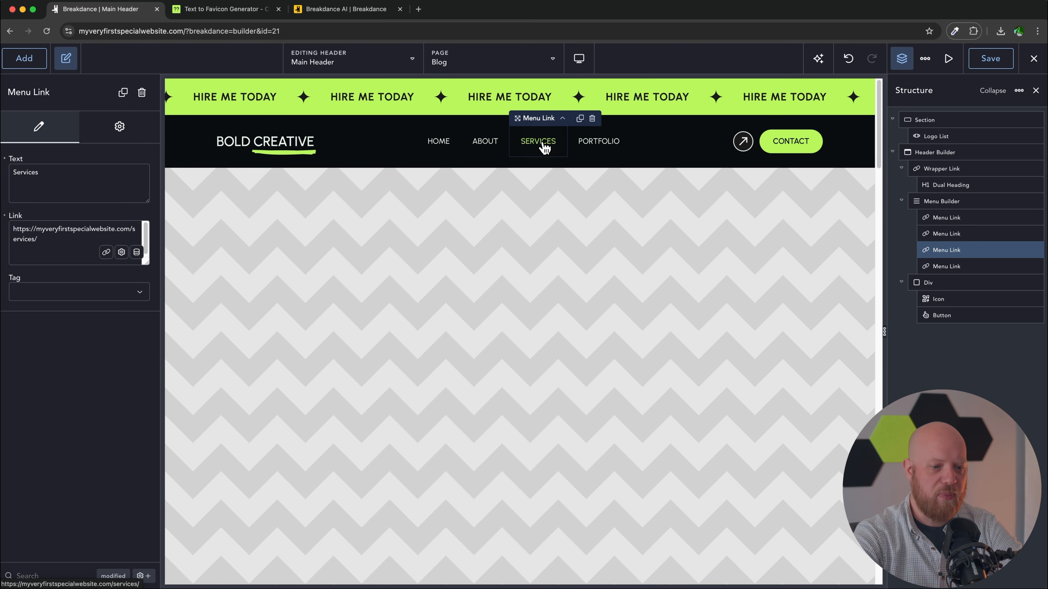
left_click(595, 149)
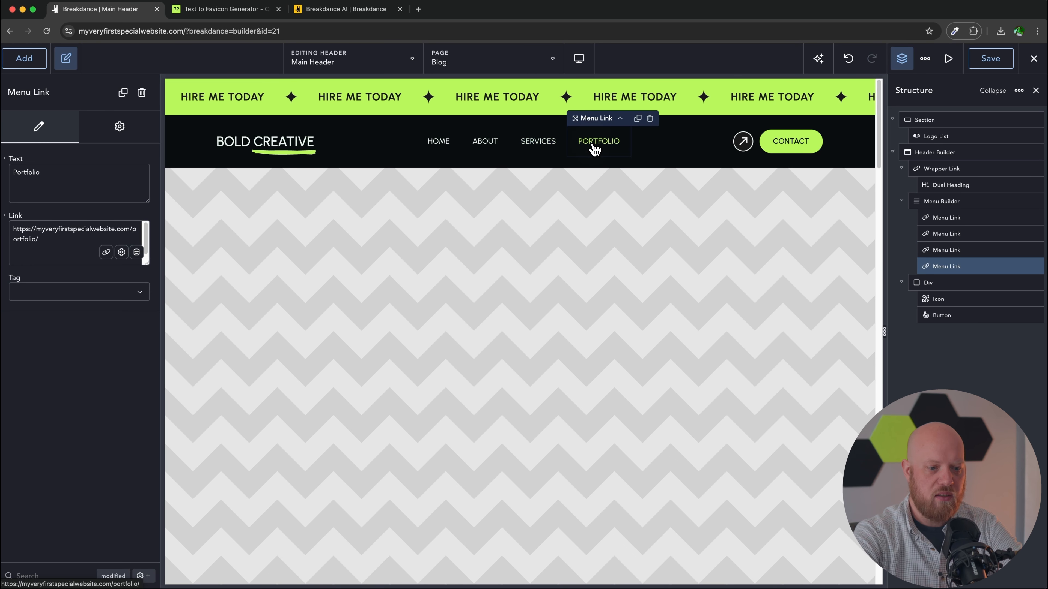
left_click(795, 151)
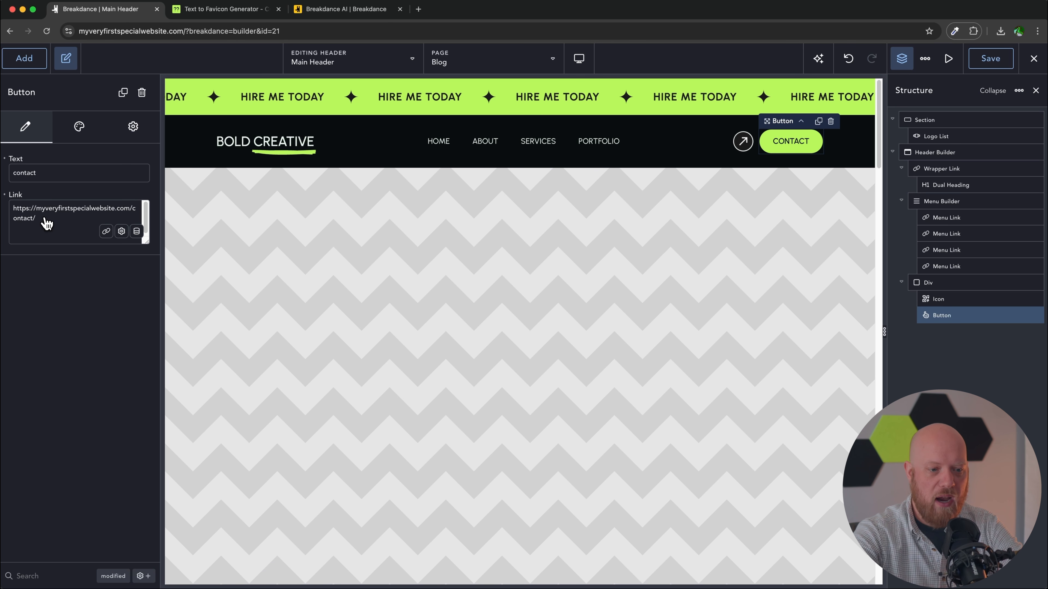
Save the Main Header and open the Main Footer for editing.
left_click(990, 60)
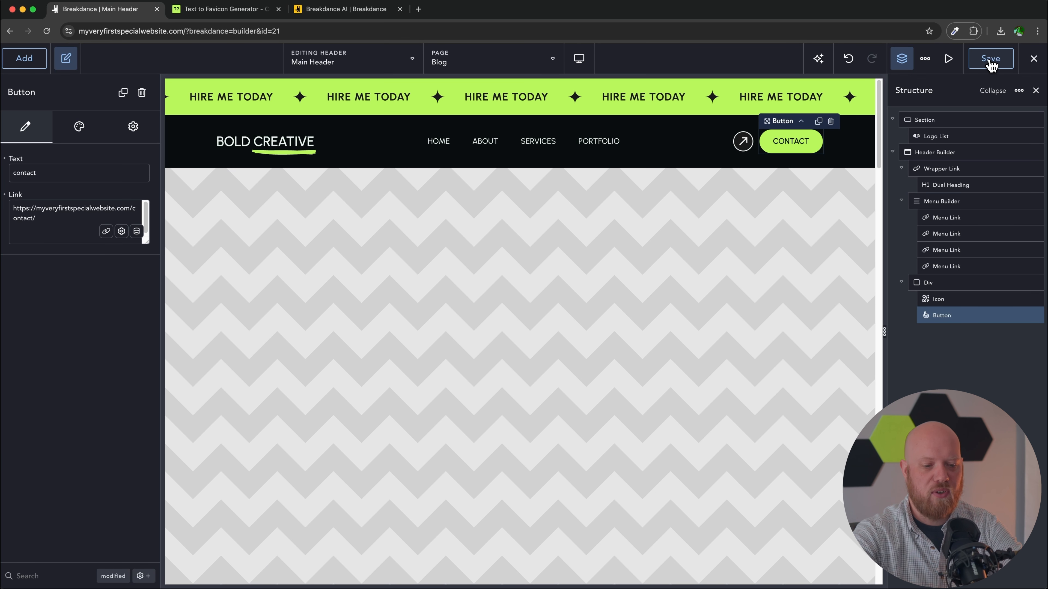
scroll(665, 293, "down", 3)
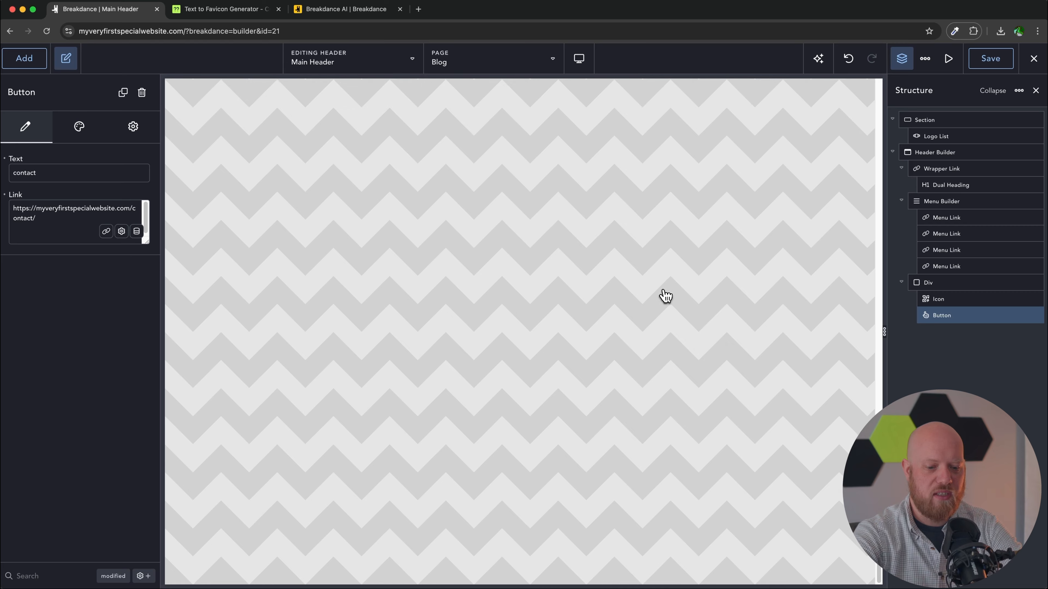
scroll(665, 295, "up", 3)
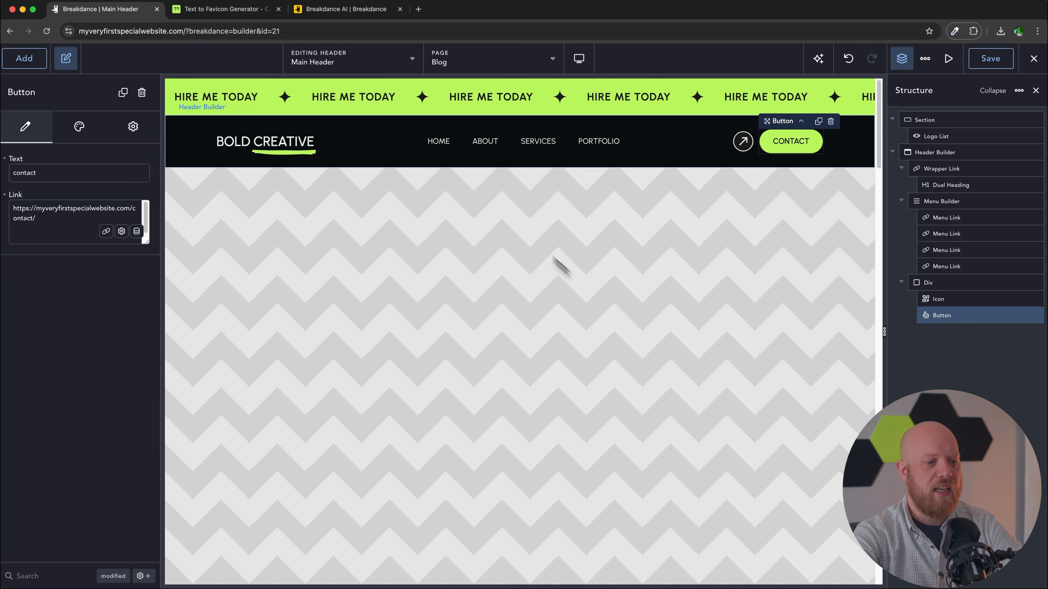
left_click(376, 65)
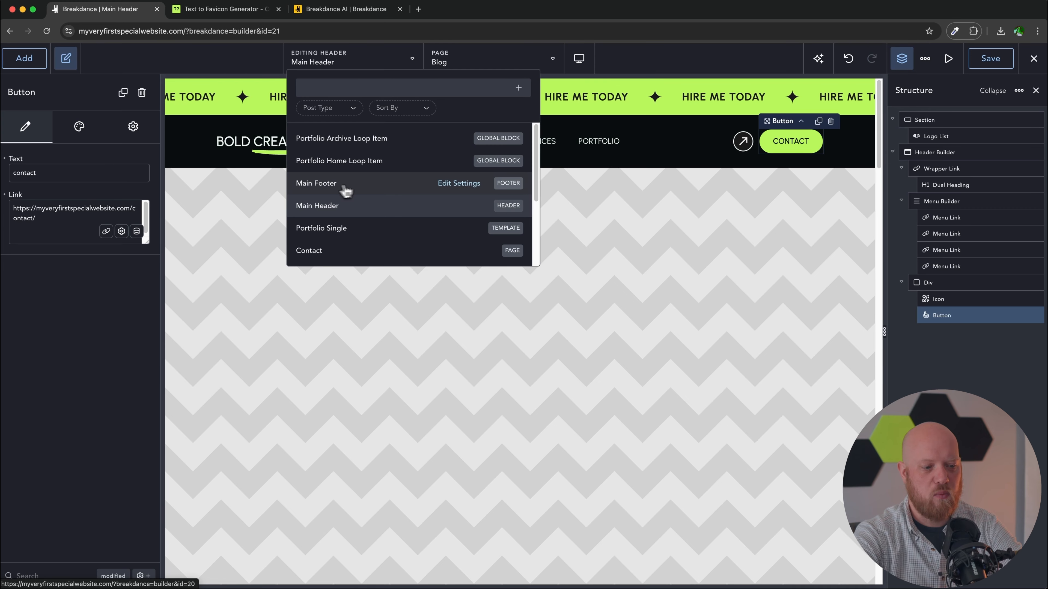
left_click(331, 189)
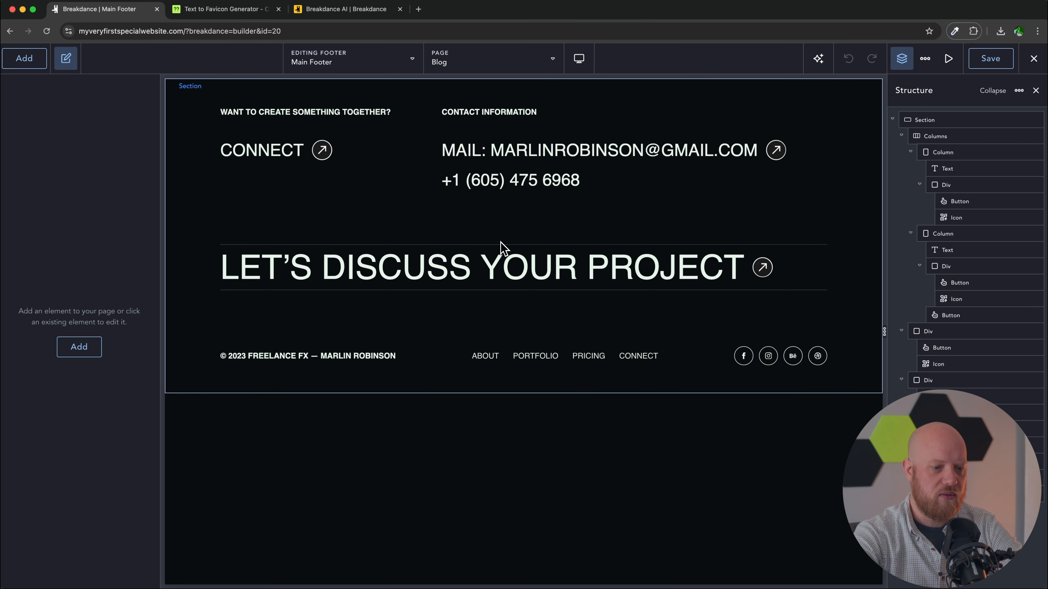
Replace the e-mail address and the phone number in the footer's contact information with the business's own details, keeping the "mail:" and "+1" prefixes.
left_click(539, 156)
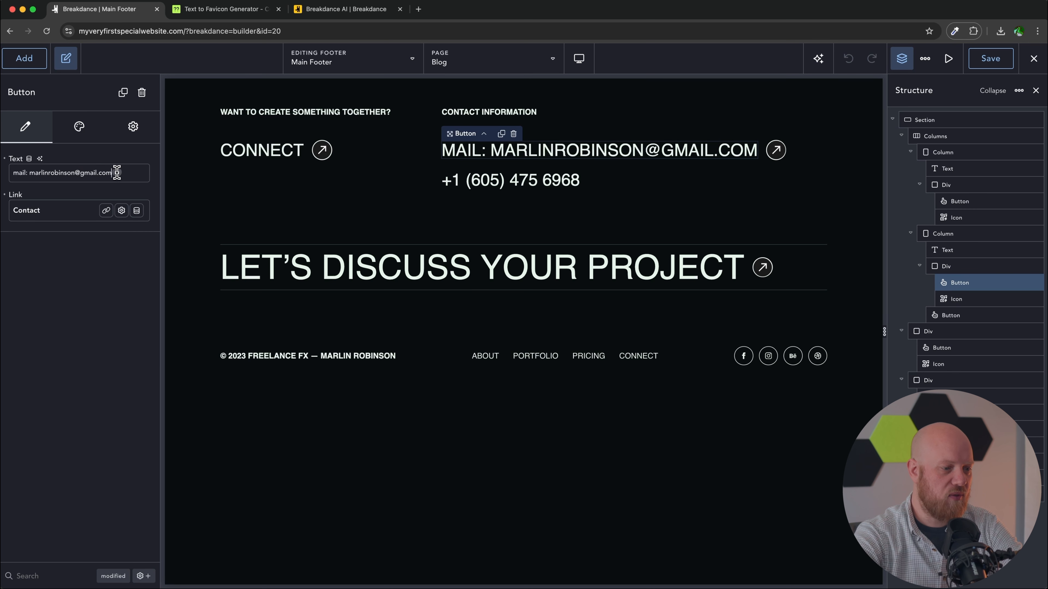
left_click_drag(117, 172, 31, 173)
type("our@email.com")
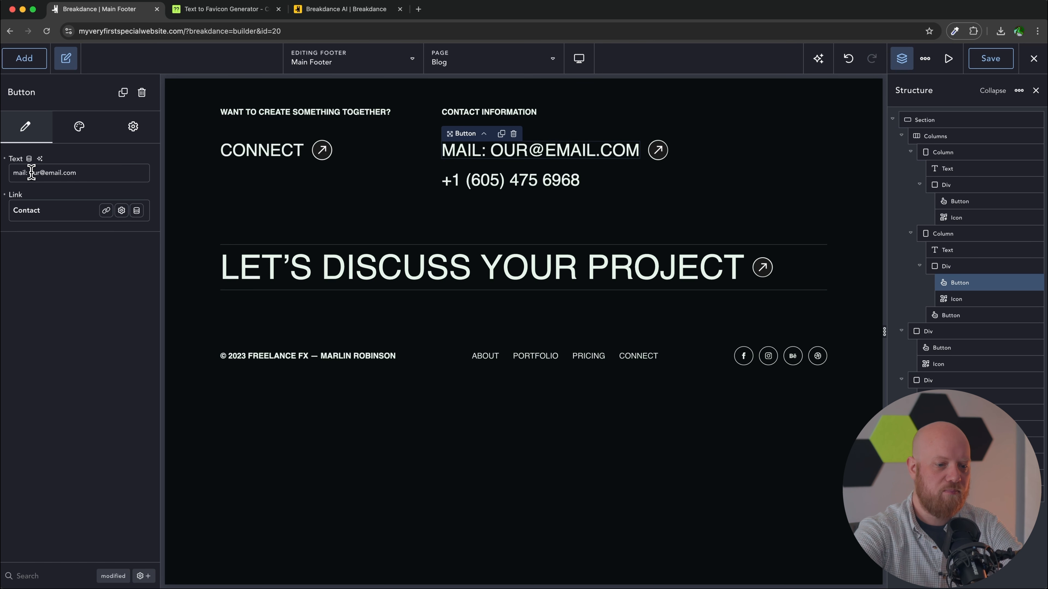
left_click(487, 181)
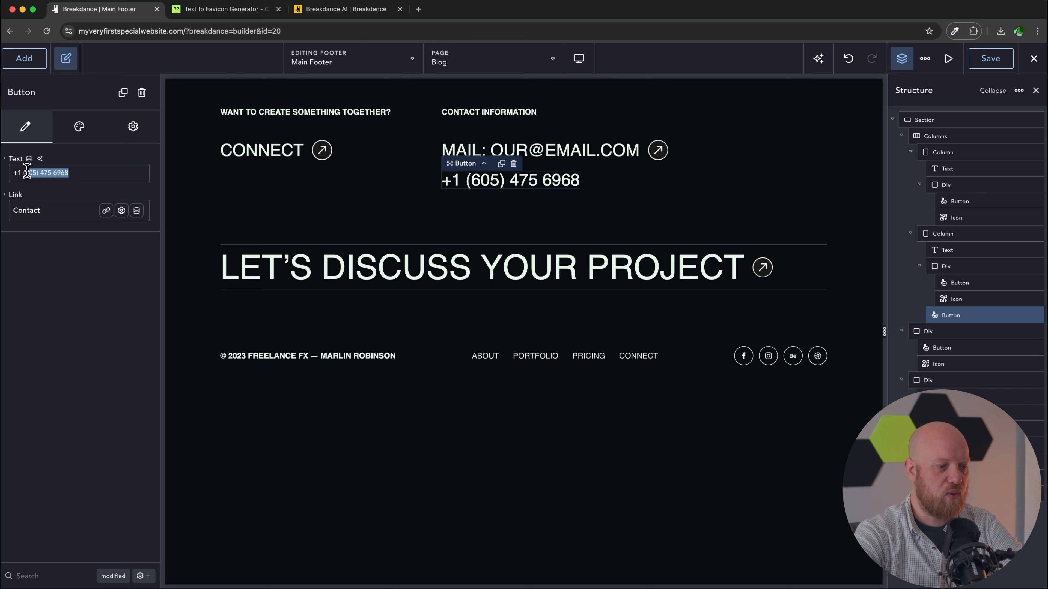
type("555) 555 1234")
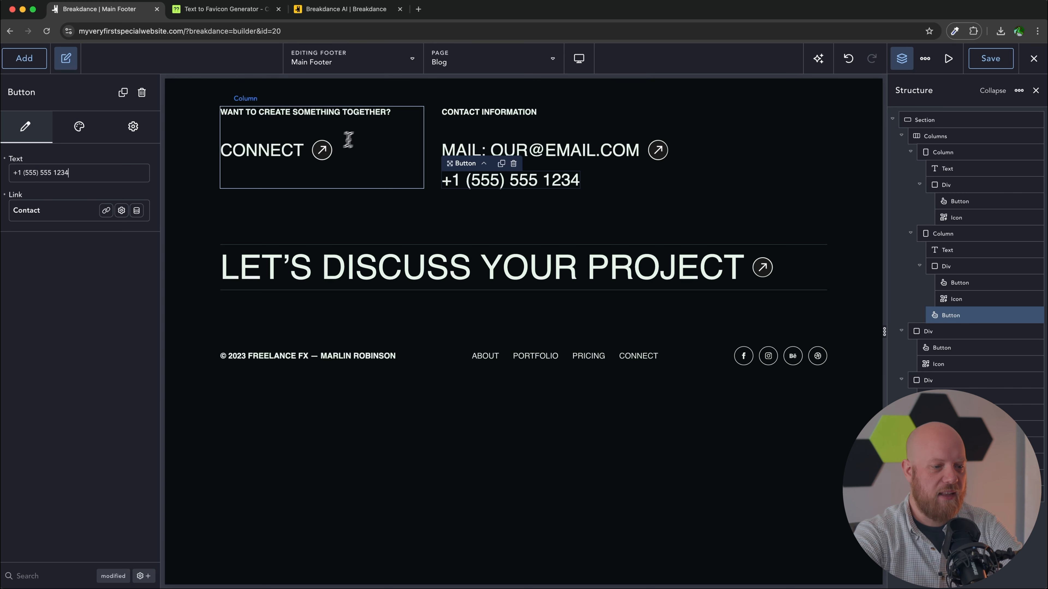
Examine the link settings of the footer's Connect, e-mail, phone and "let's discuss your project" buttons.
left_click(279, 152)
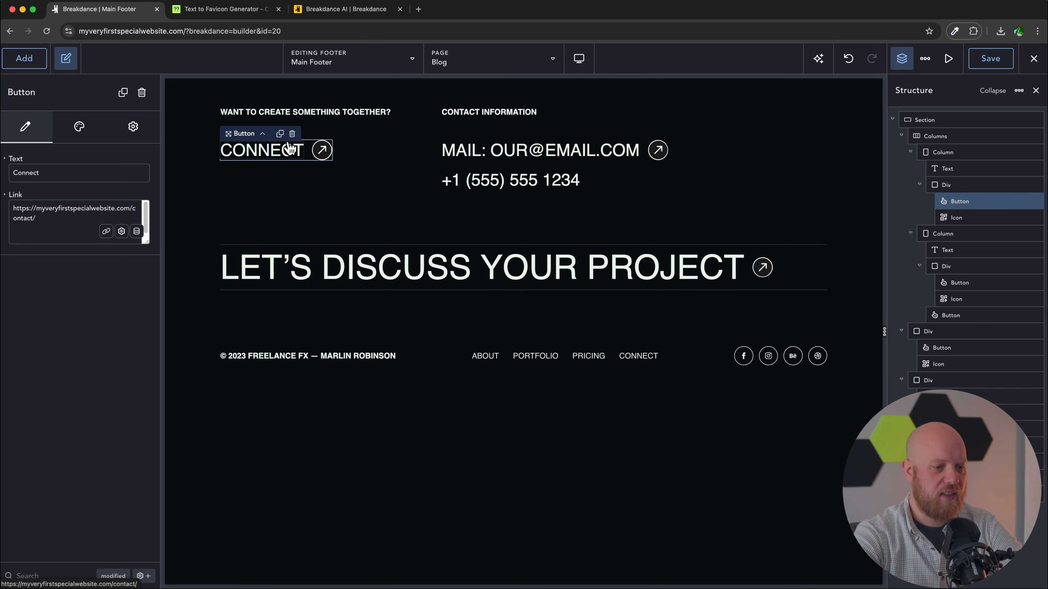
left_click_drag(33, 223, 8, 217)
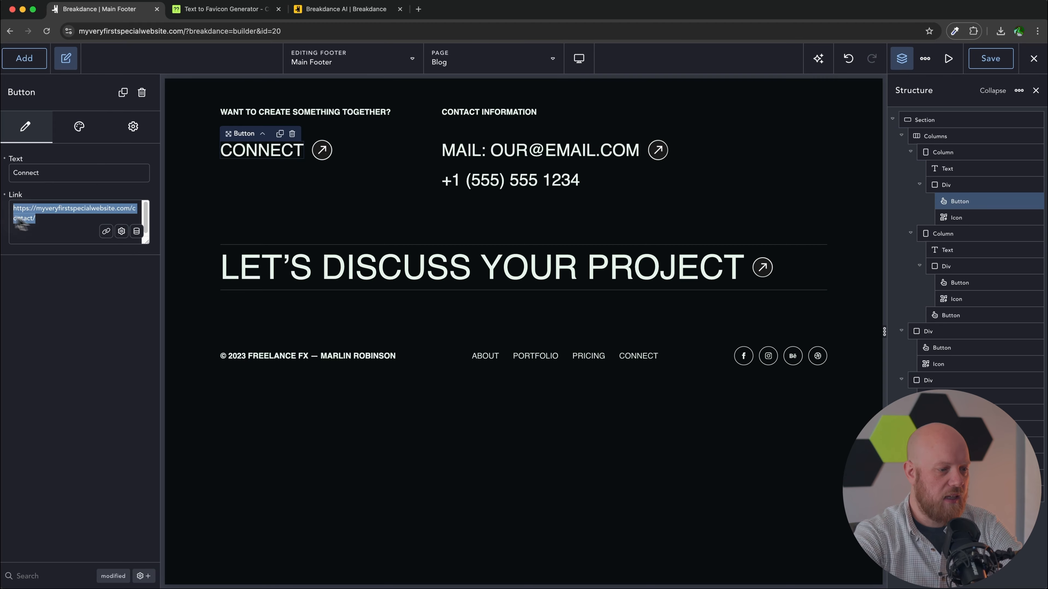
left_click(510, 153)
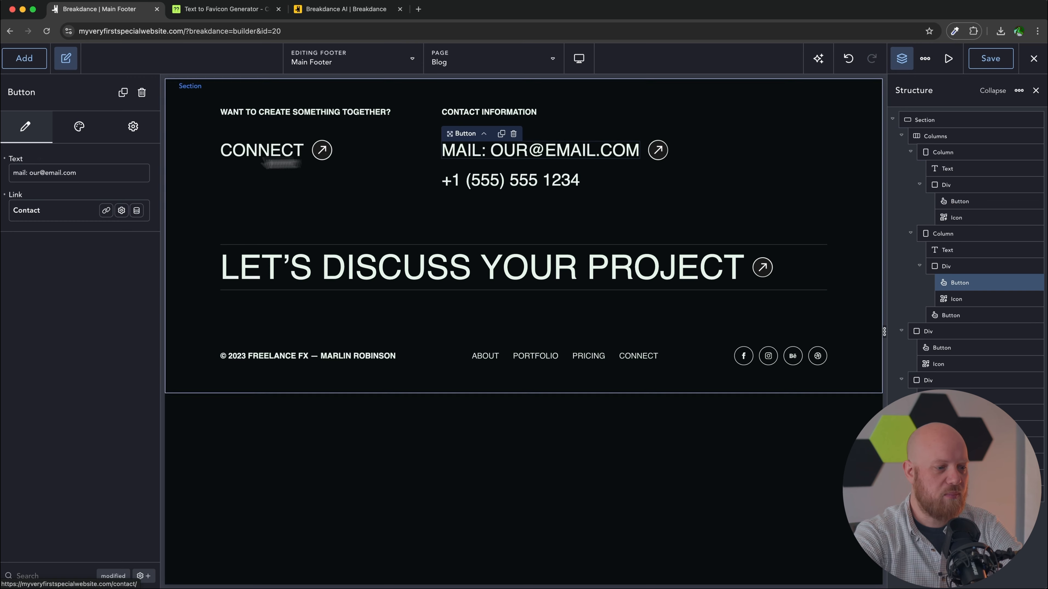
left_click(73, 210)
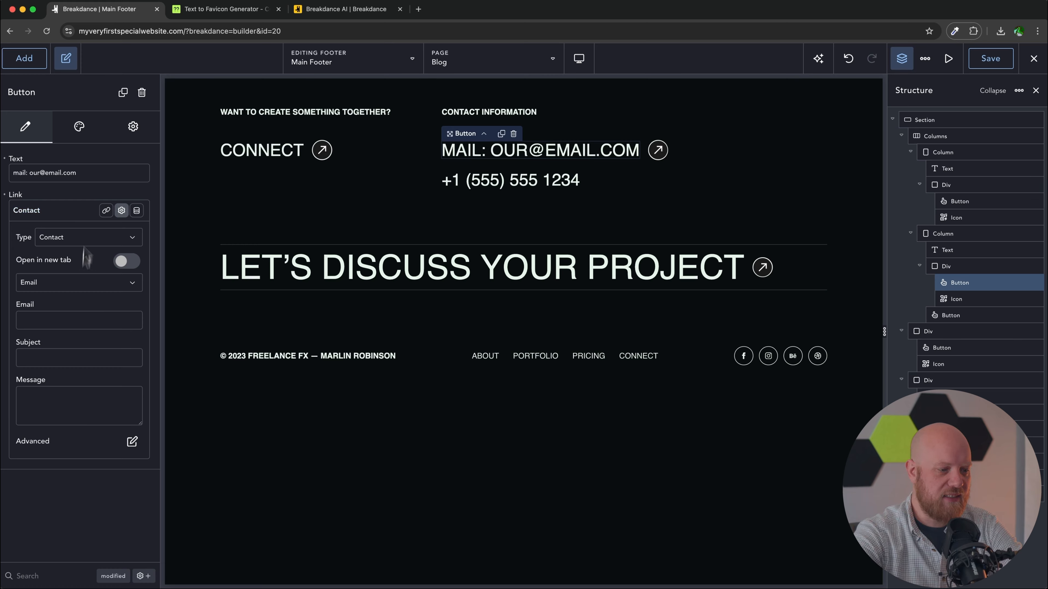
left_click(62, 239)
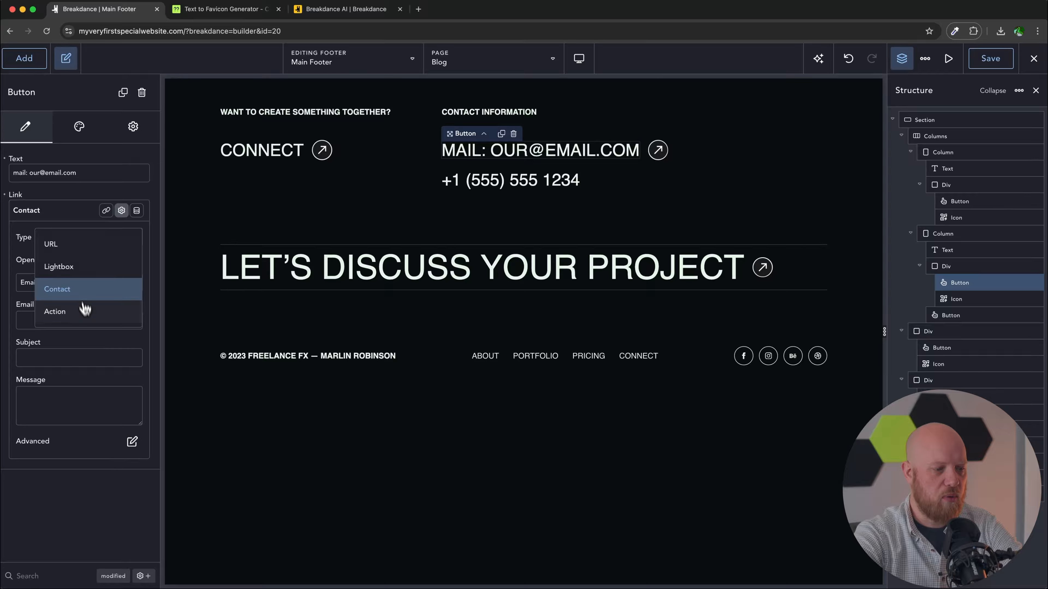
left_click(62, 223)
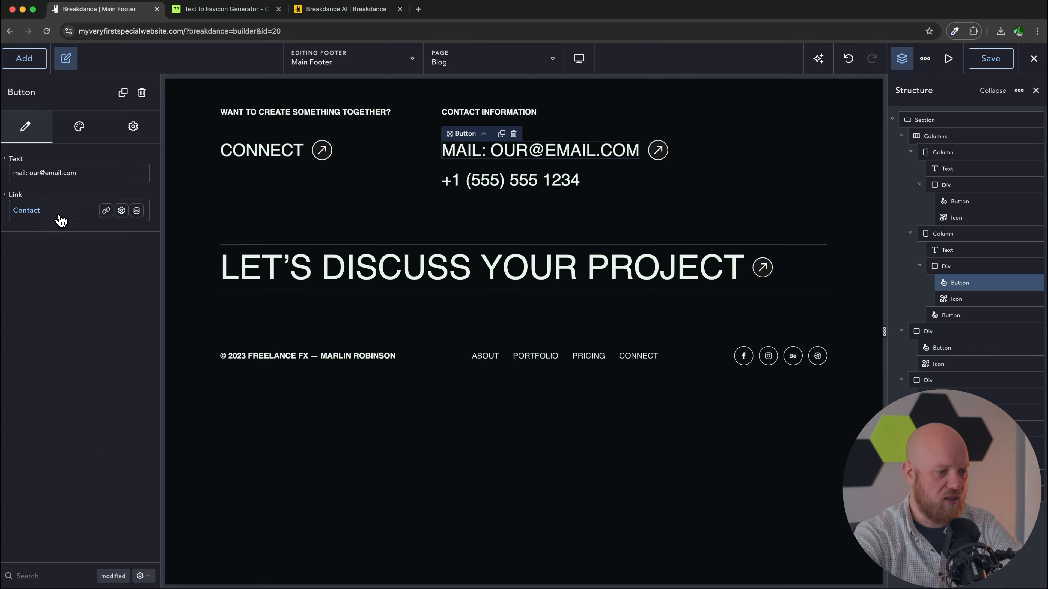
left_click(513, 191)
left_click(52, 213)
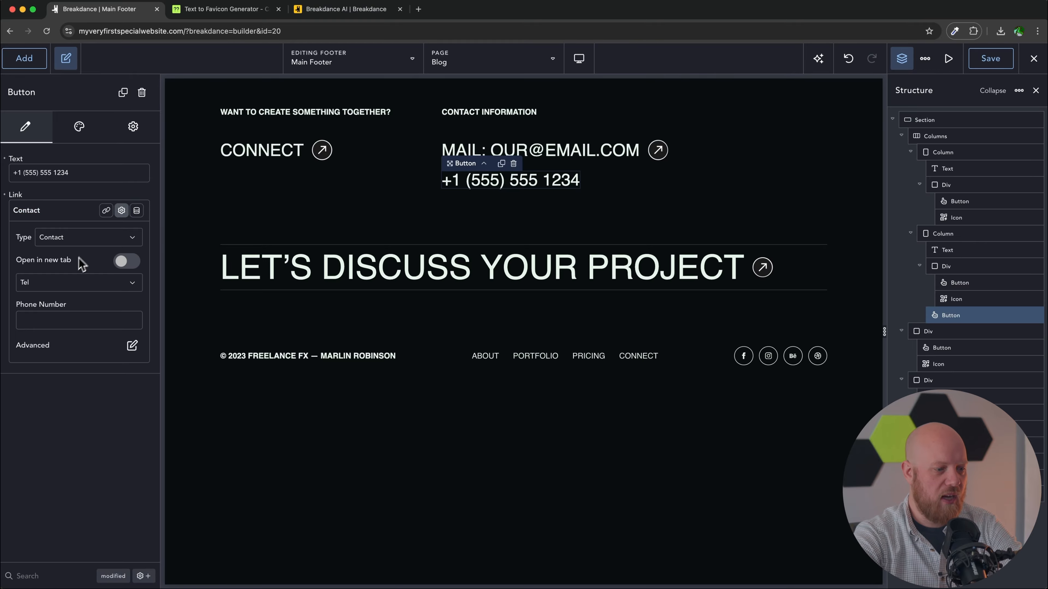
left_click(60, 213)
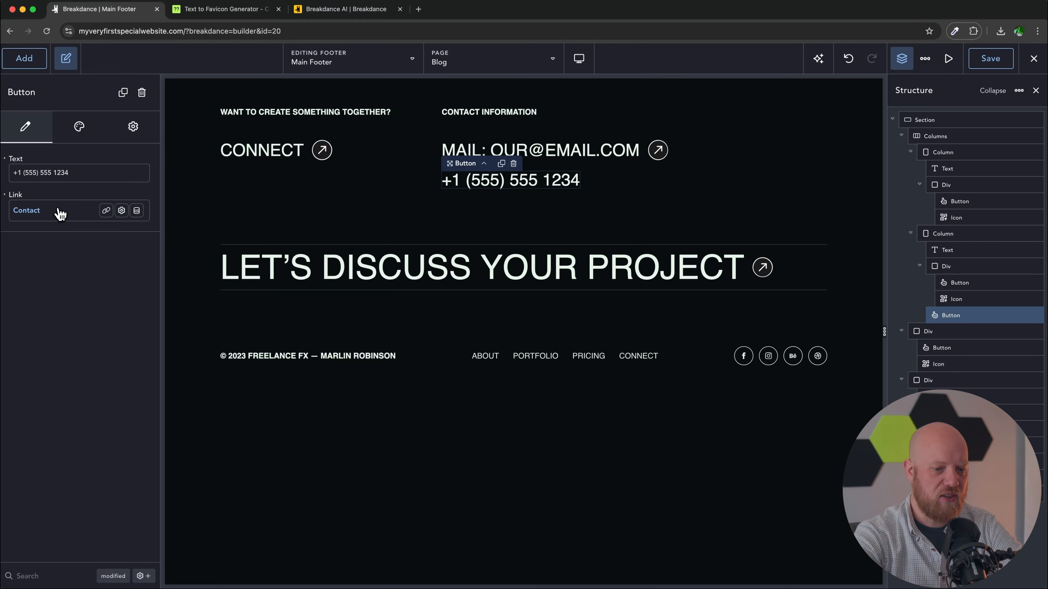
left_click(410, 272)
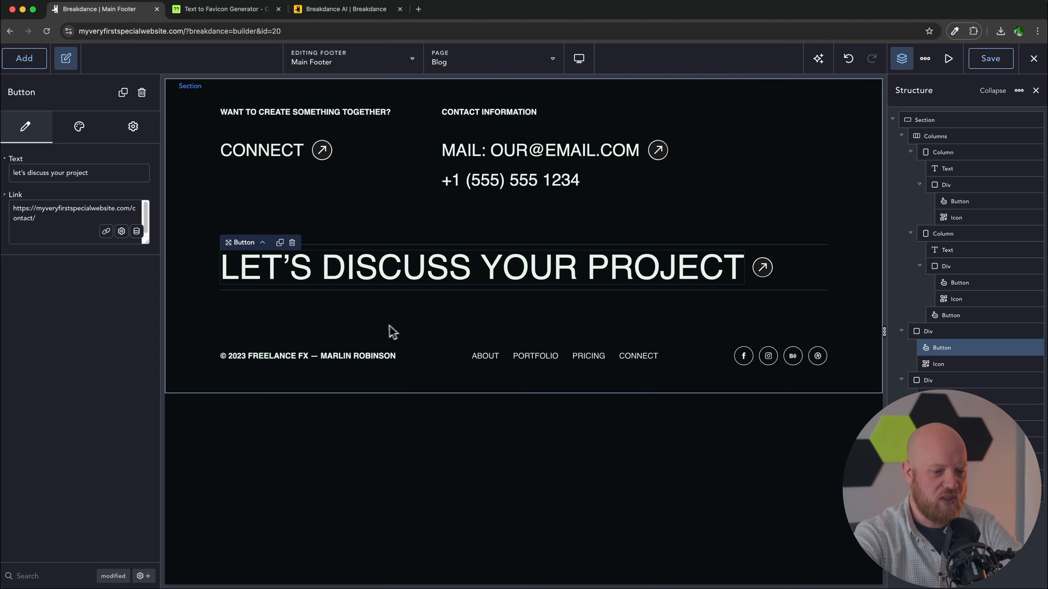
Clear the footer's copyright text and insert the Current Date dynamic data in its place.
left_click(373, 358)
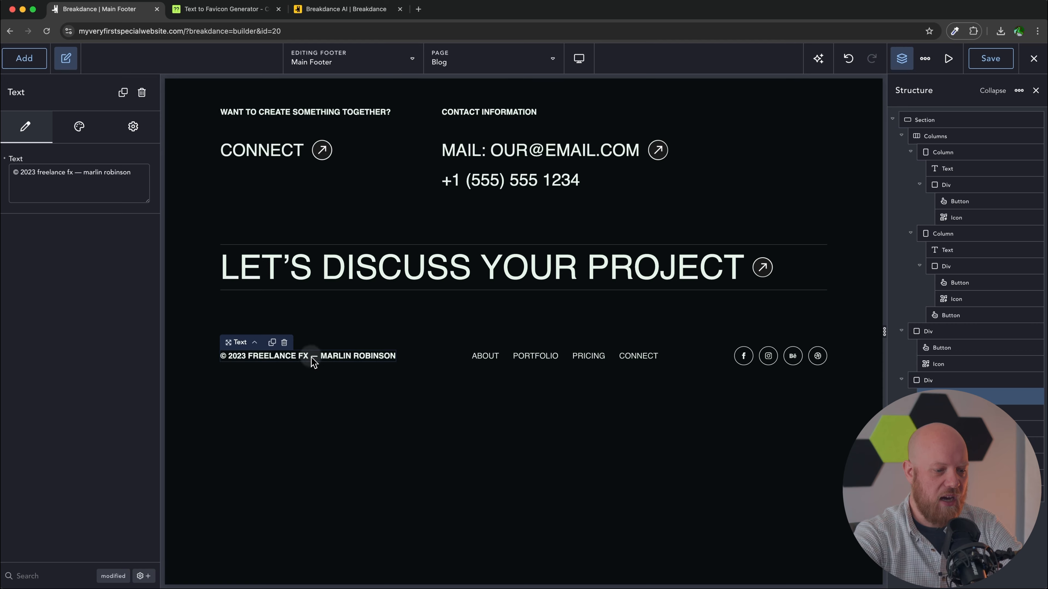
left_click(52, 182)
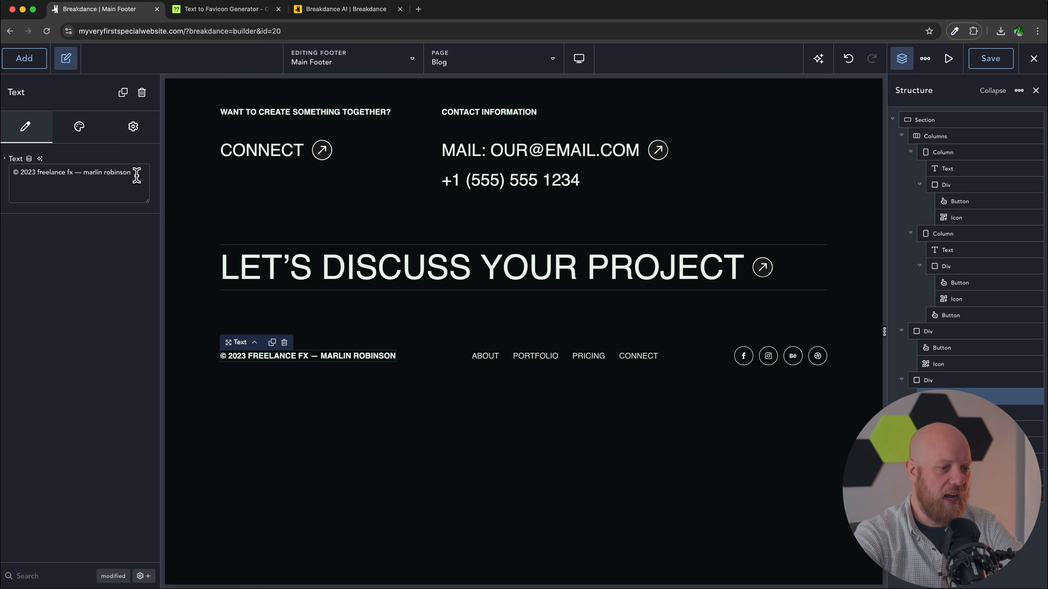
left_click_drag(135, 171, 6, 178)
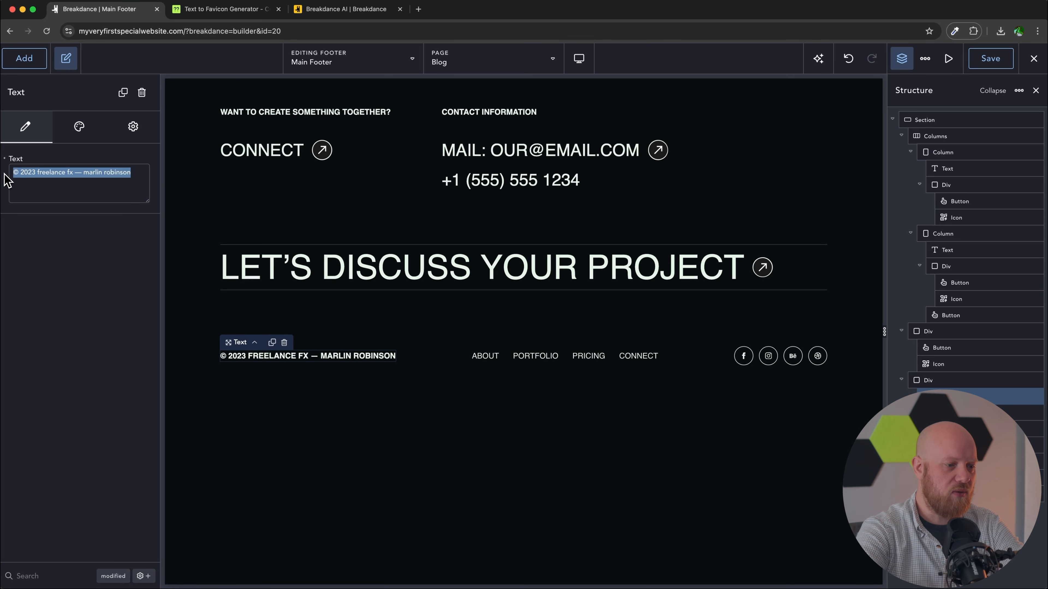
key("BackSpace")
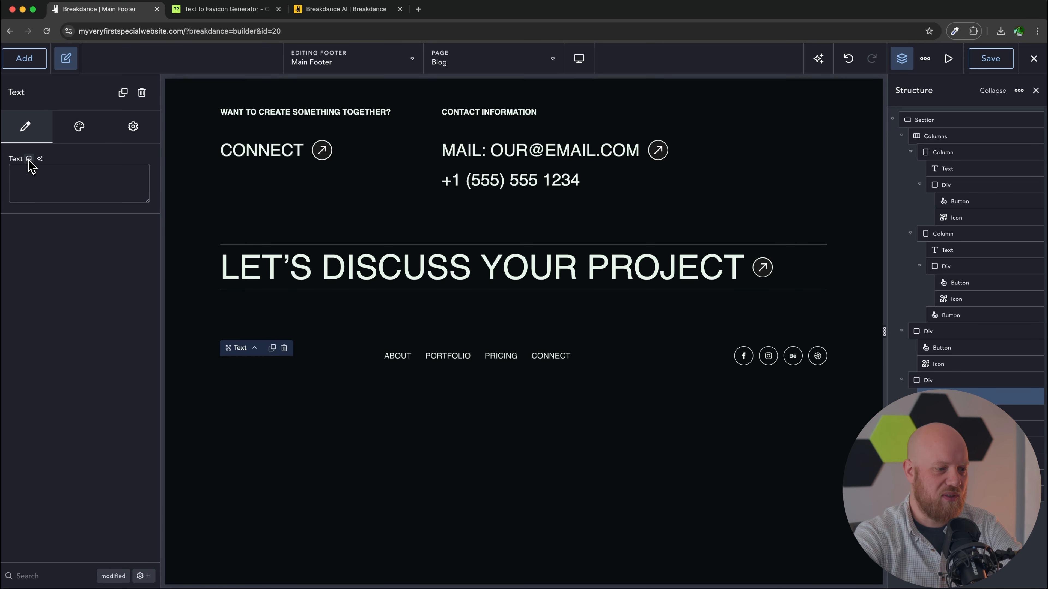
left_click(29, 159)
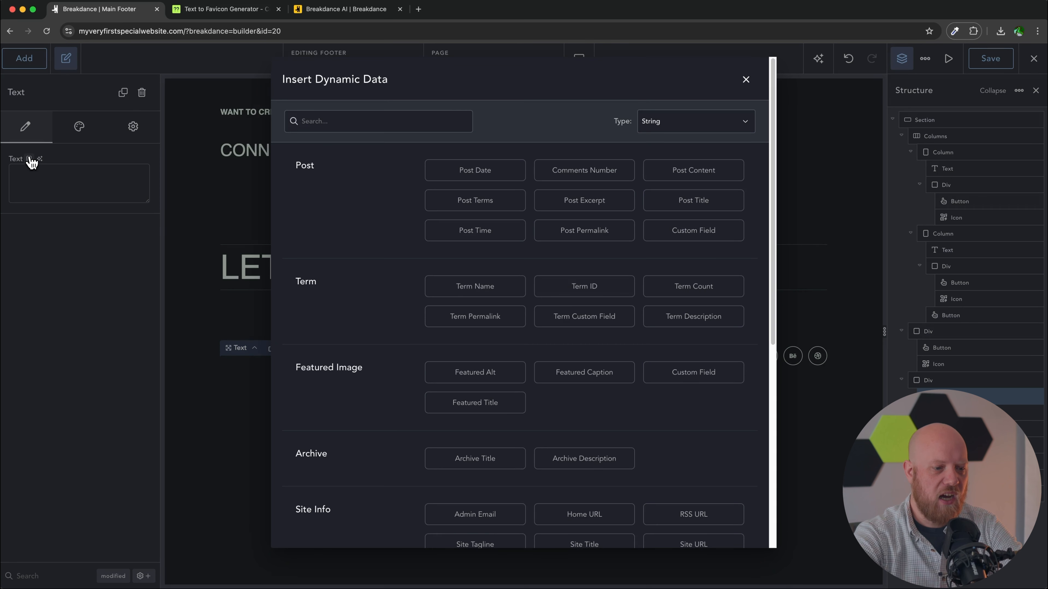
left_click(317, 124)
type("date")
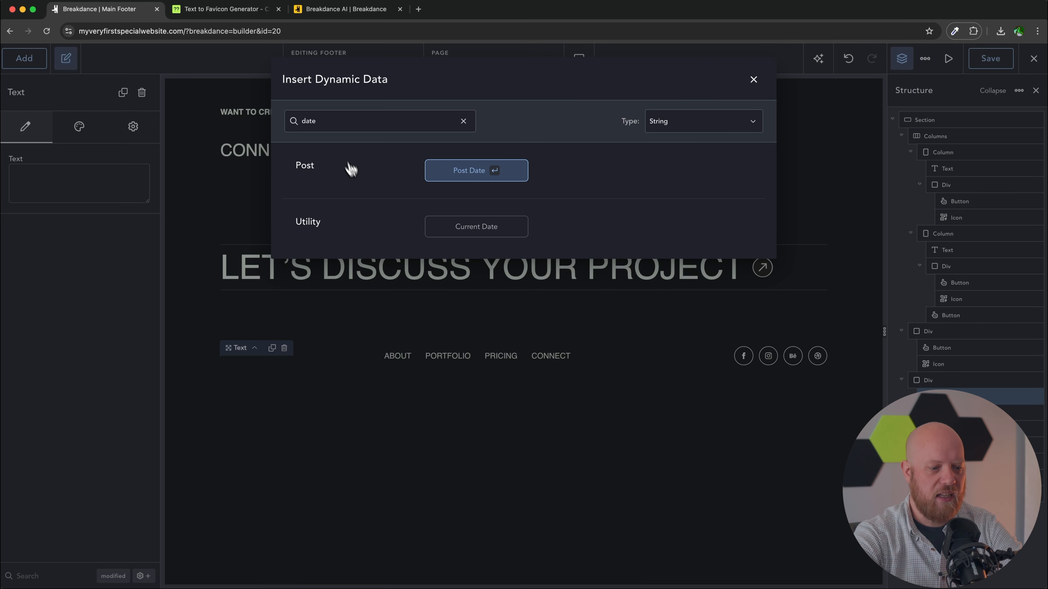
left_click(495, 233)
Set the Current Date data in the footer's copyright text to a custom format of Y.
left_click(24, 177)
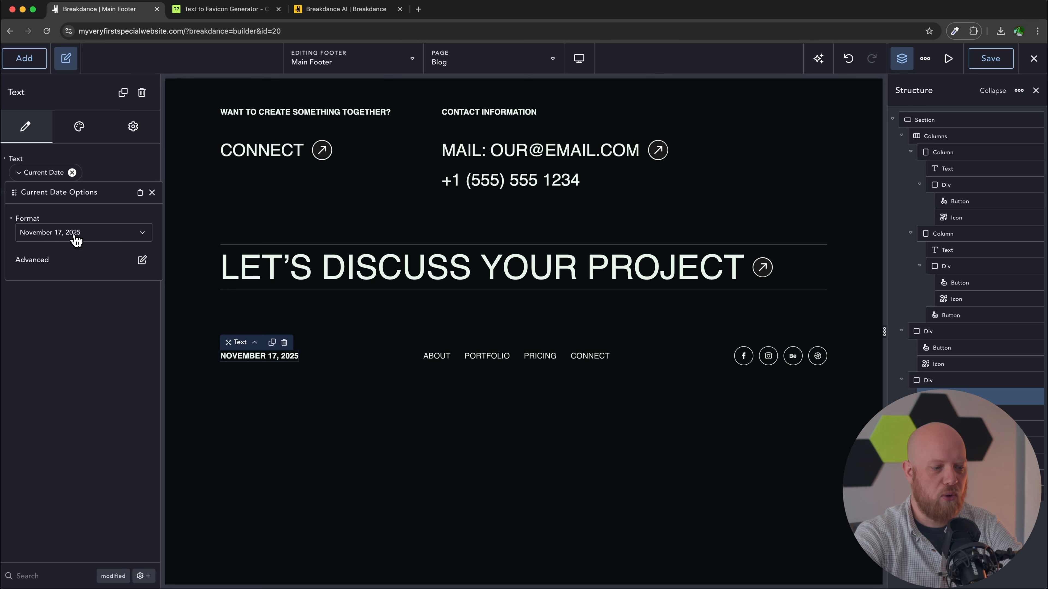
left_click(92, 238)
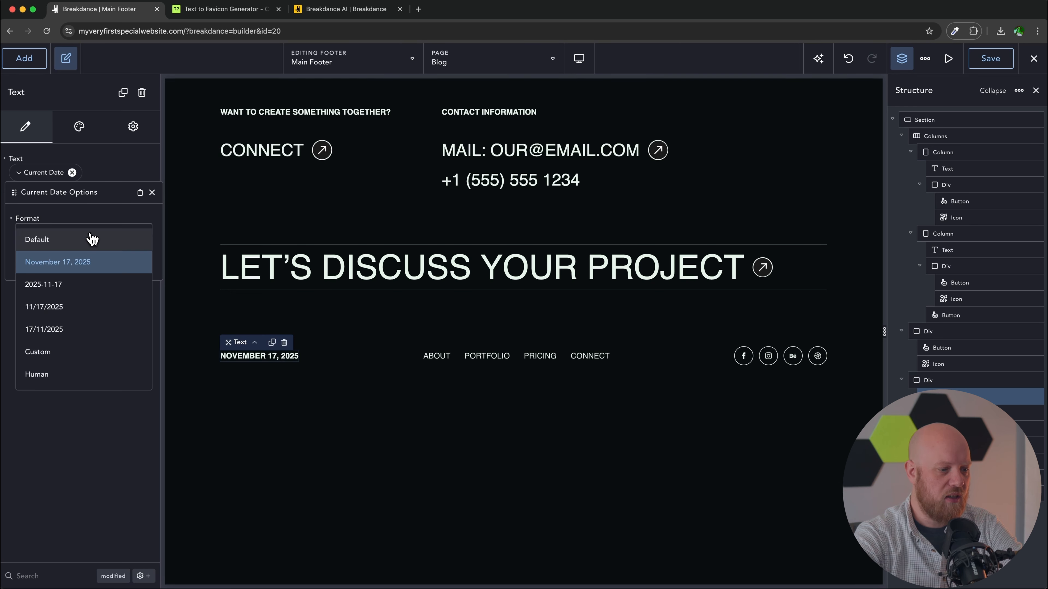
left_click(49, 352)
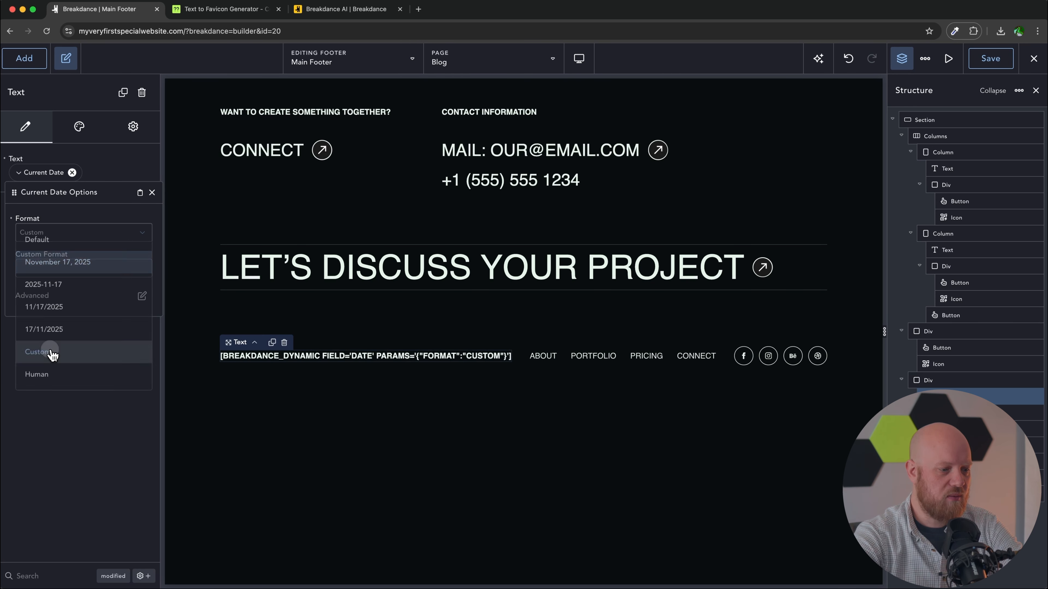
left_click(53, 269)
type("Y")
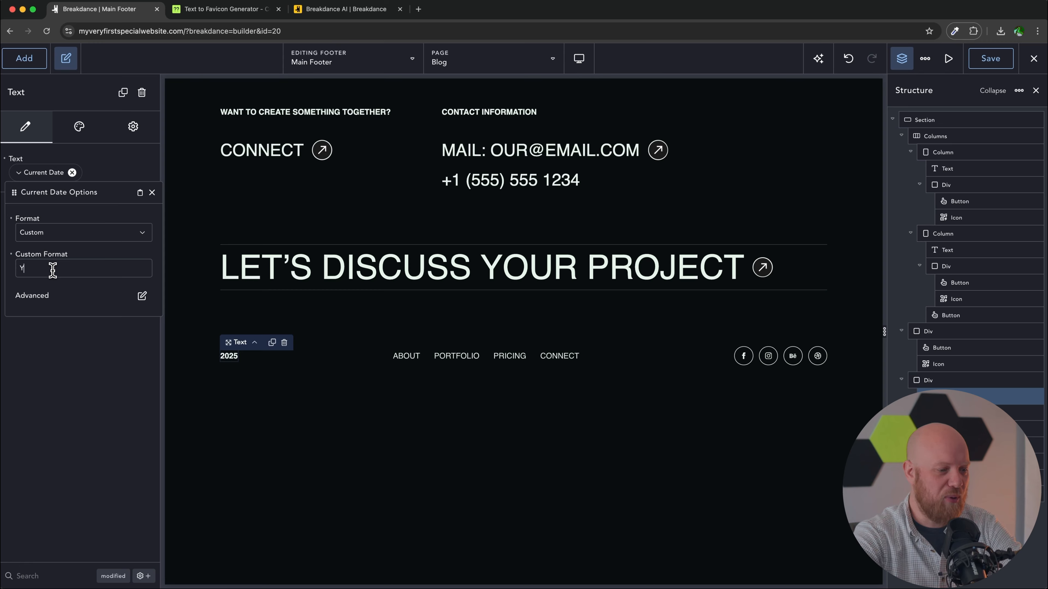
Prepend "©" and append " BOLD CREATIVE" to the dynamic year, and save the footer.
left_click(142, 295)
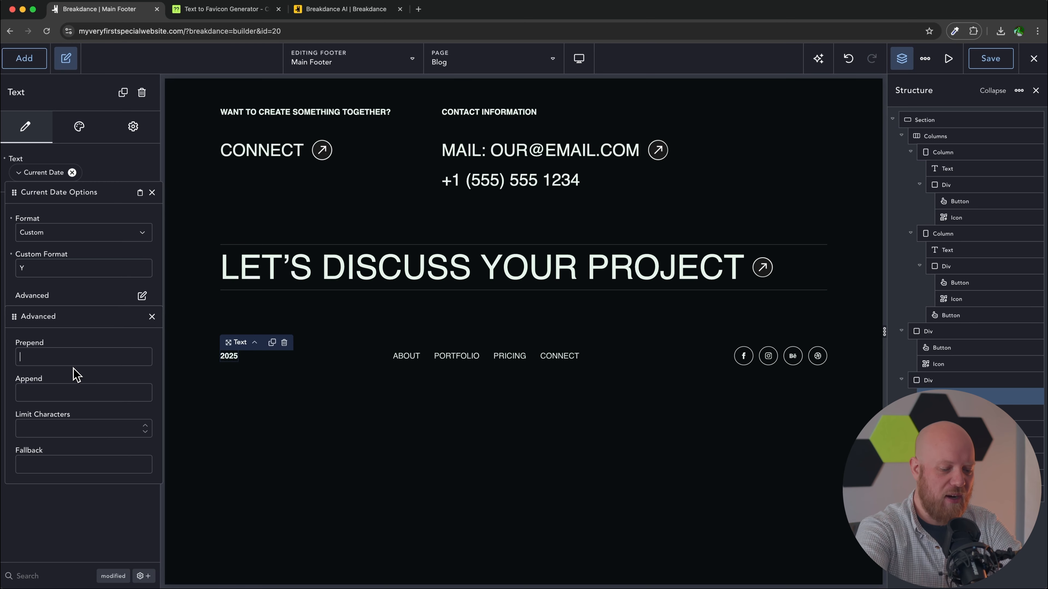
type("©")
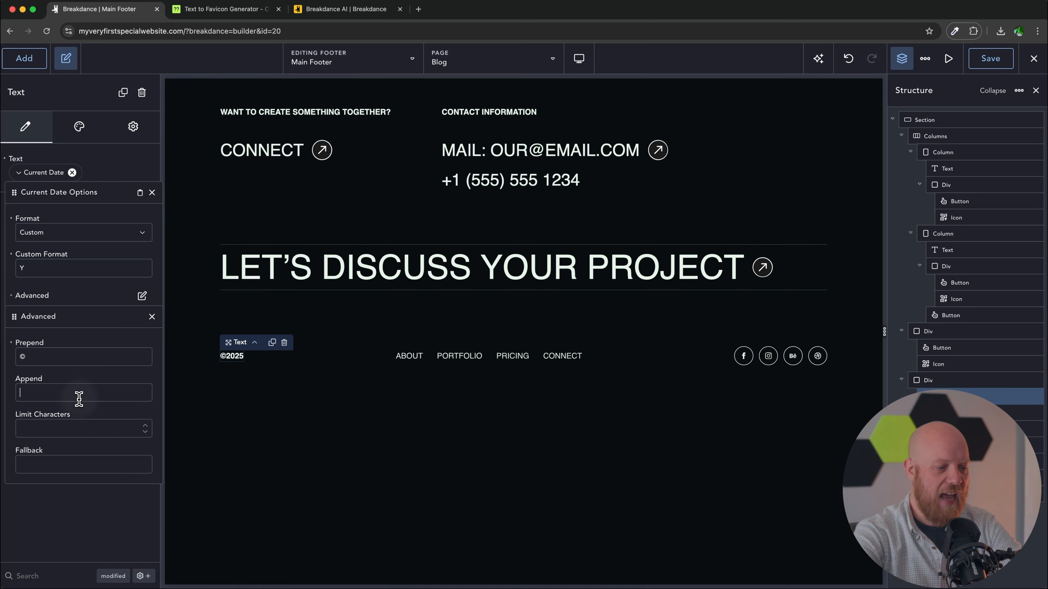
left_click(79, 398)
type("BO")
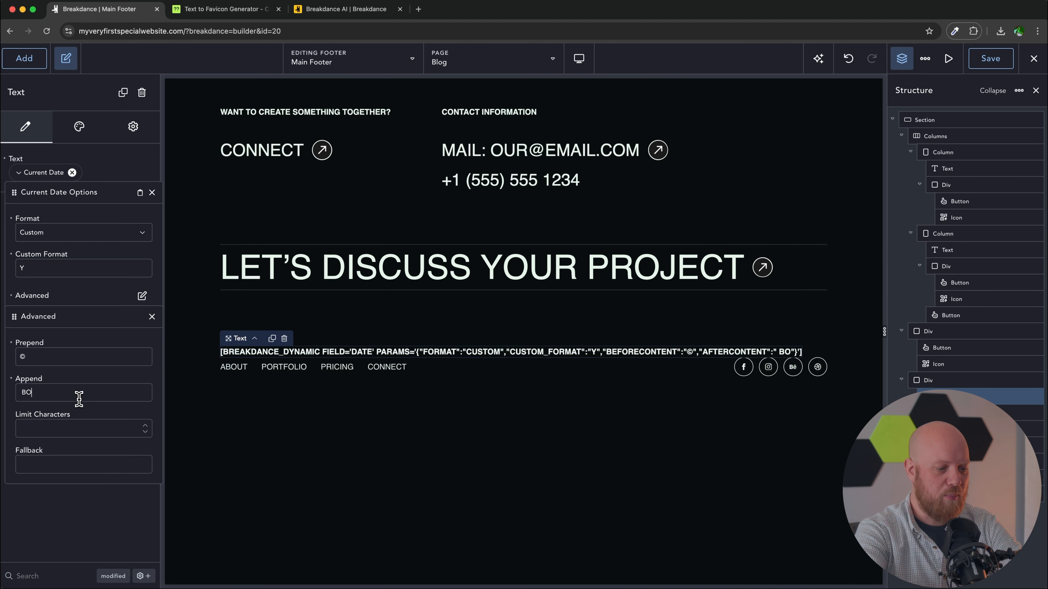
type("LD CREATIVE")
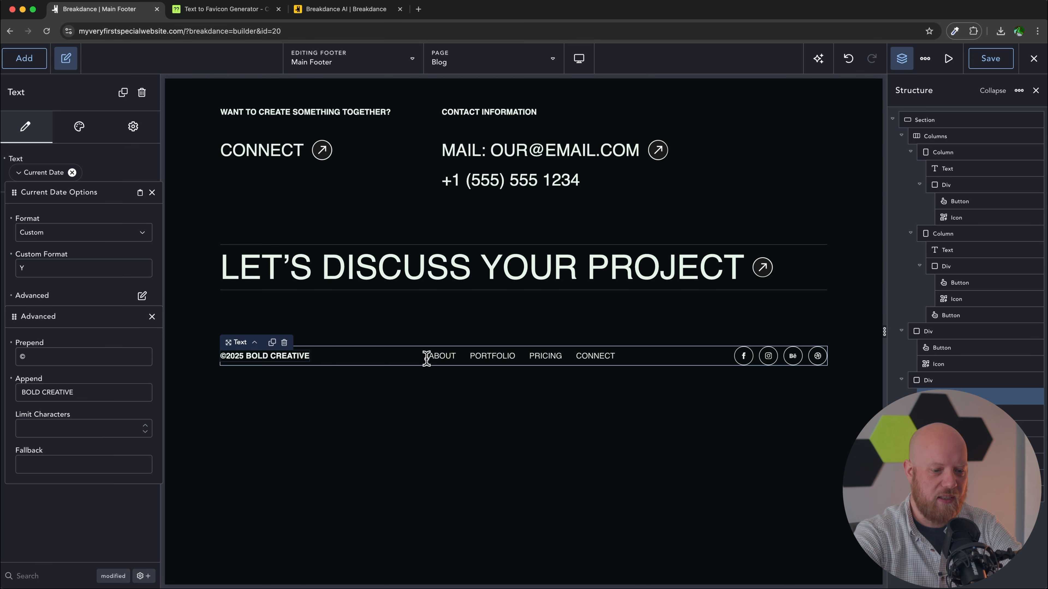
left_click(461, 362)
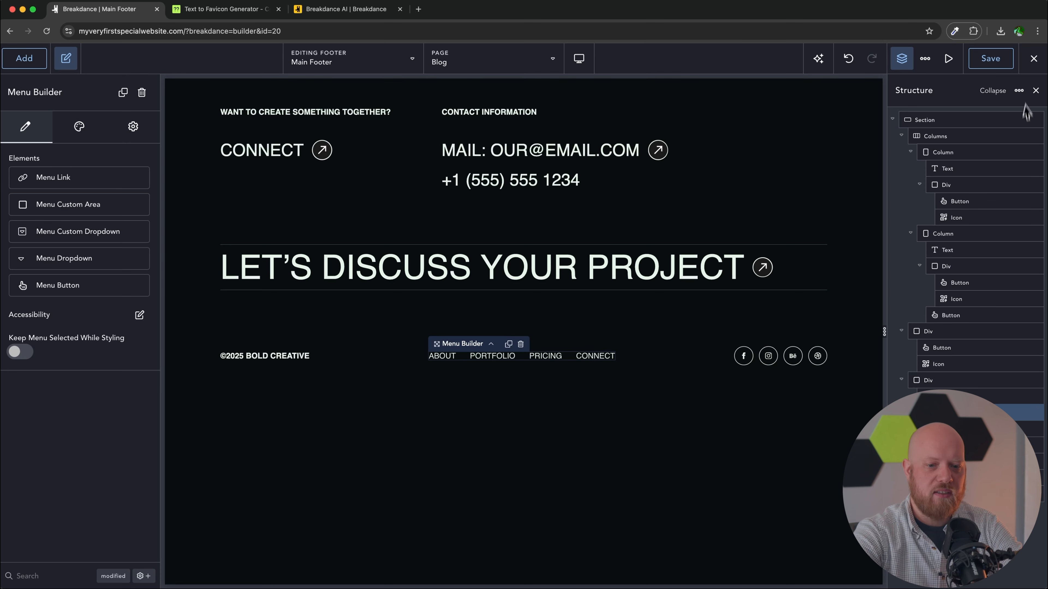
left_click(991, 58)
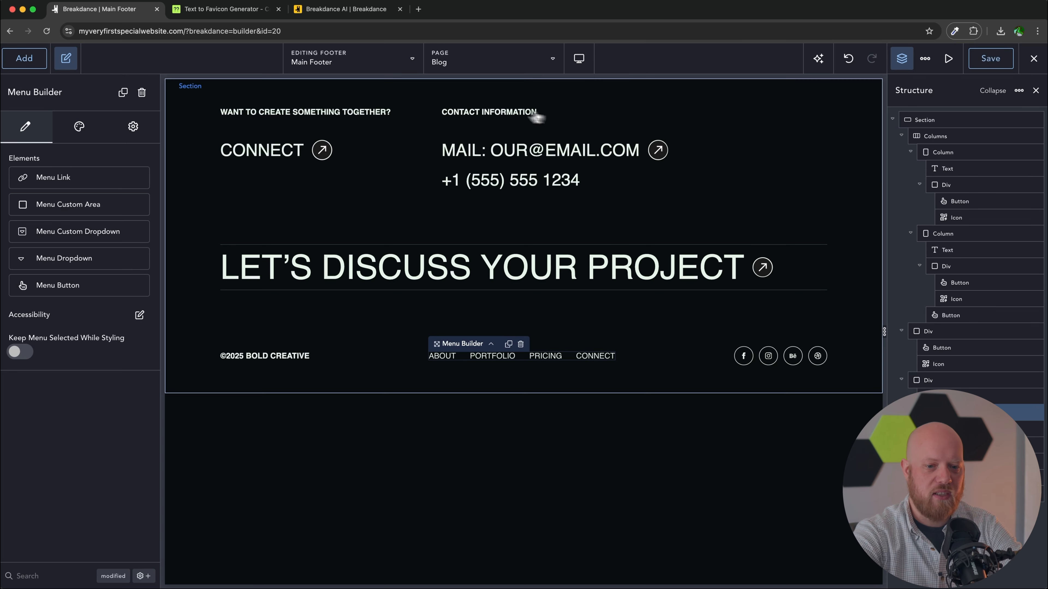
Open the Main Header for editing and copy its whole Menu Builder element.
left_click(387, 67)
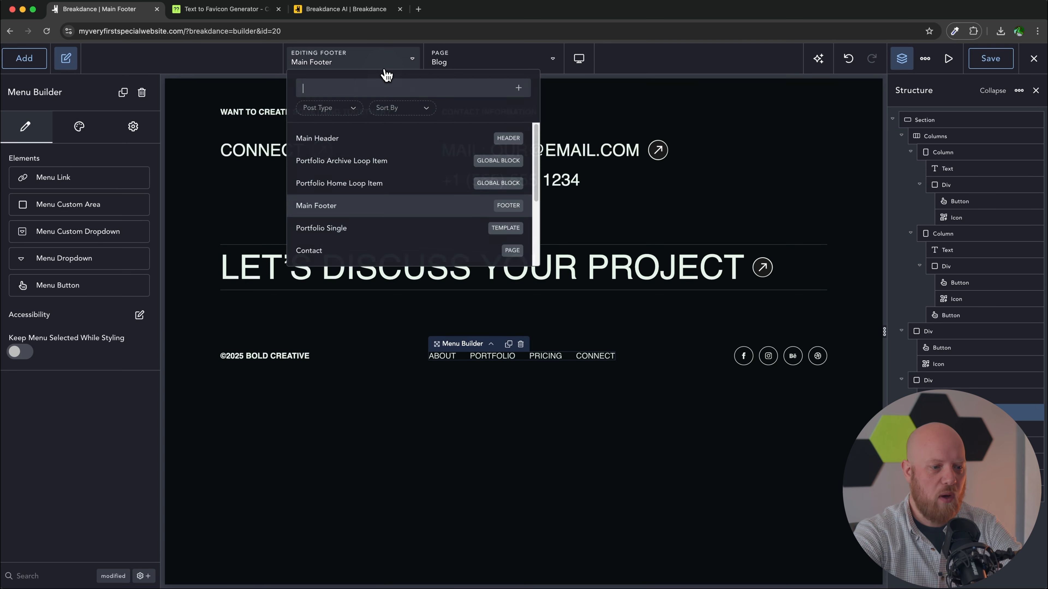
left_click(374, 139)
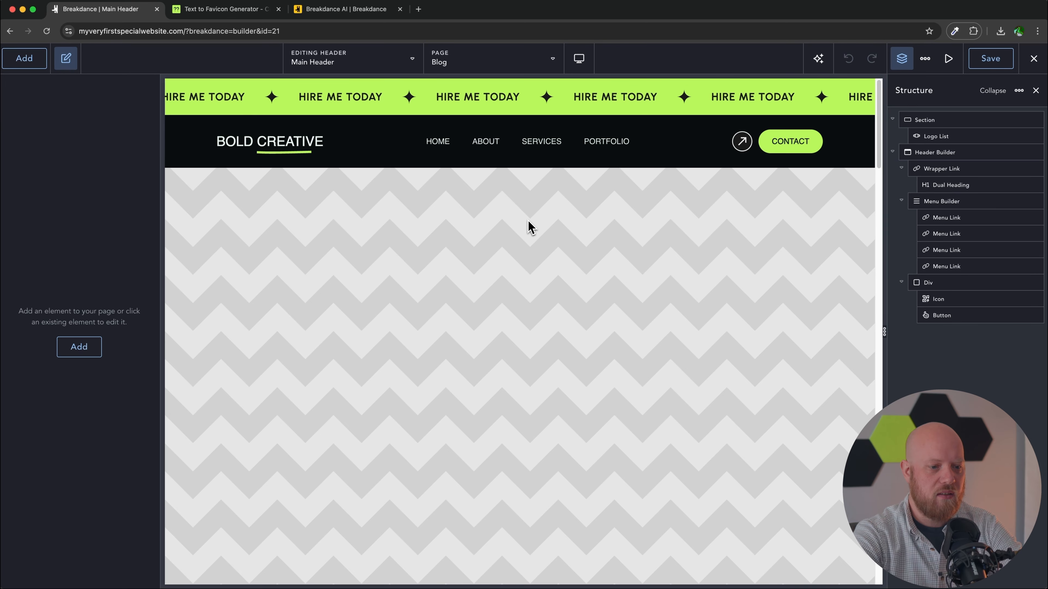
left_click(516, 158)
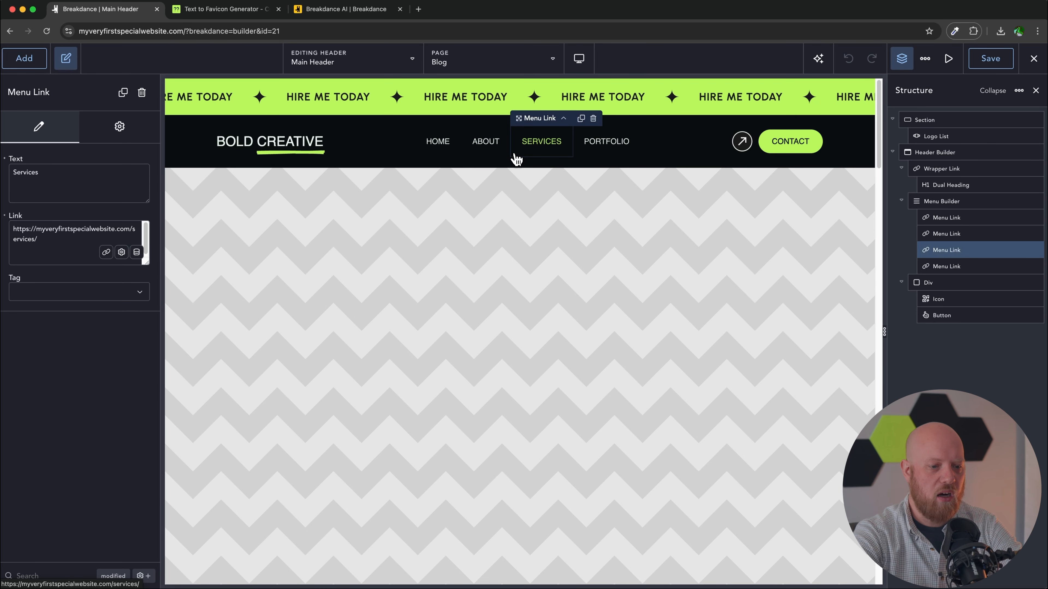
left_click(564, 119)
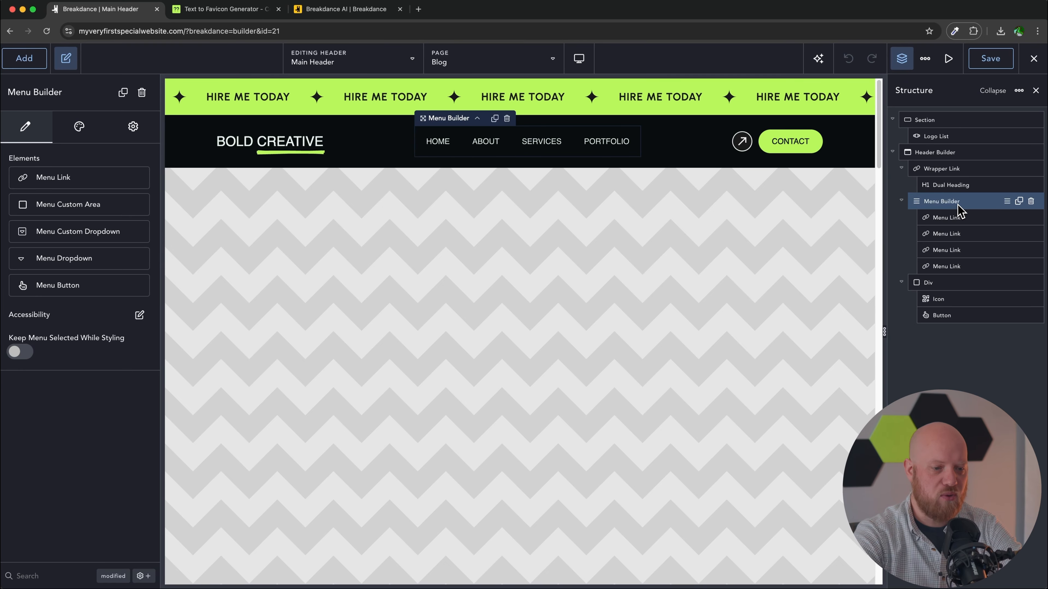
Return to the Main Footer and delete its existing Menu Builder.
left_click(379, 66)
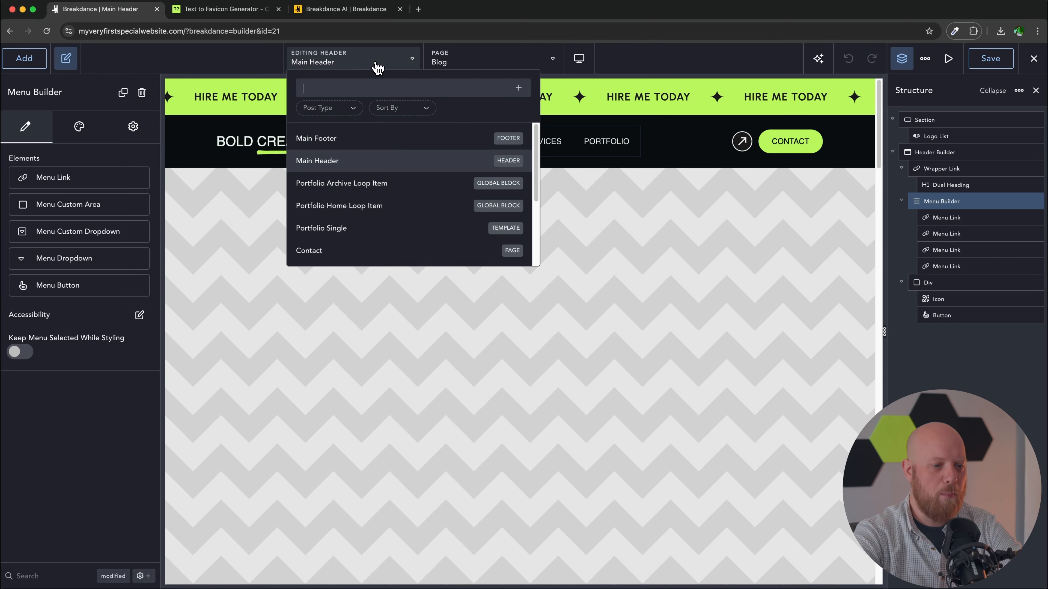
left_click(368, 144)
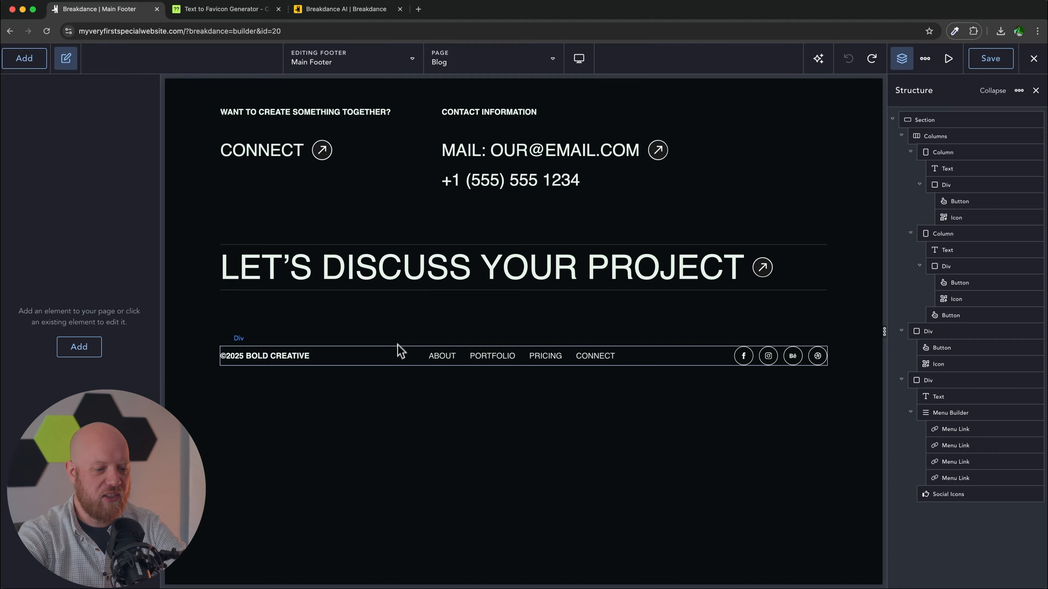
left_click(398, 355)
left_click(446, 359)
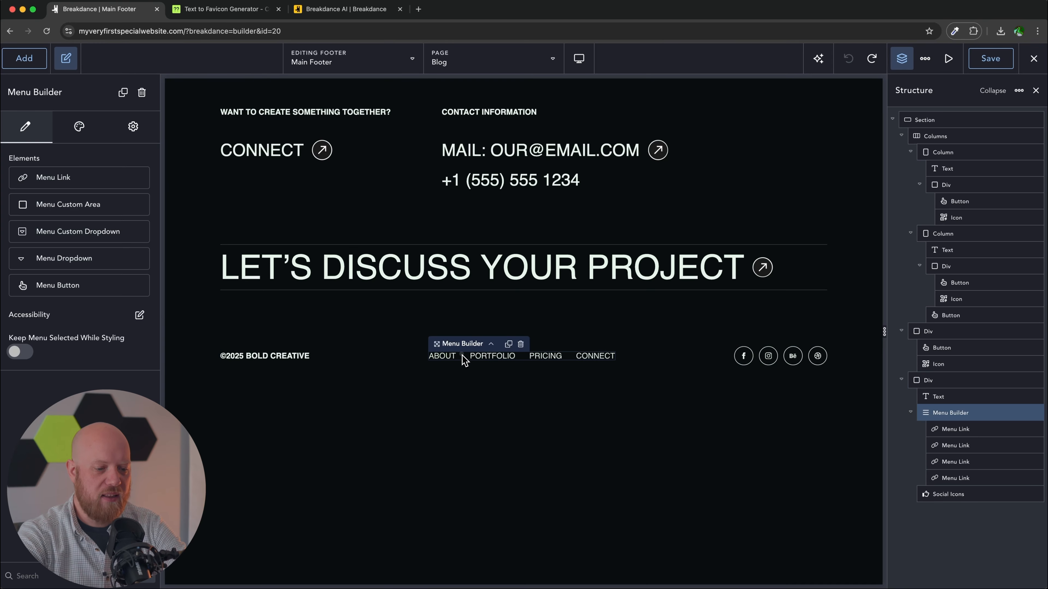
left_click(521, 345)
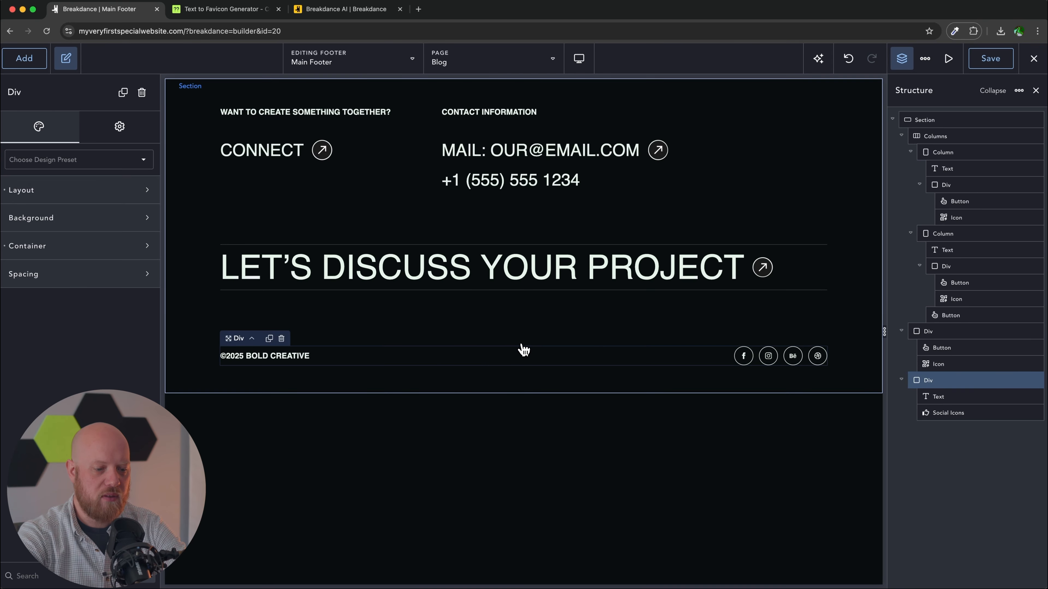
Paste the copied header menu into the footer's bottom row and move it between the copyright text and the social icons.
key("super+v")
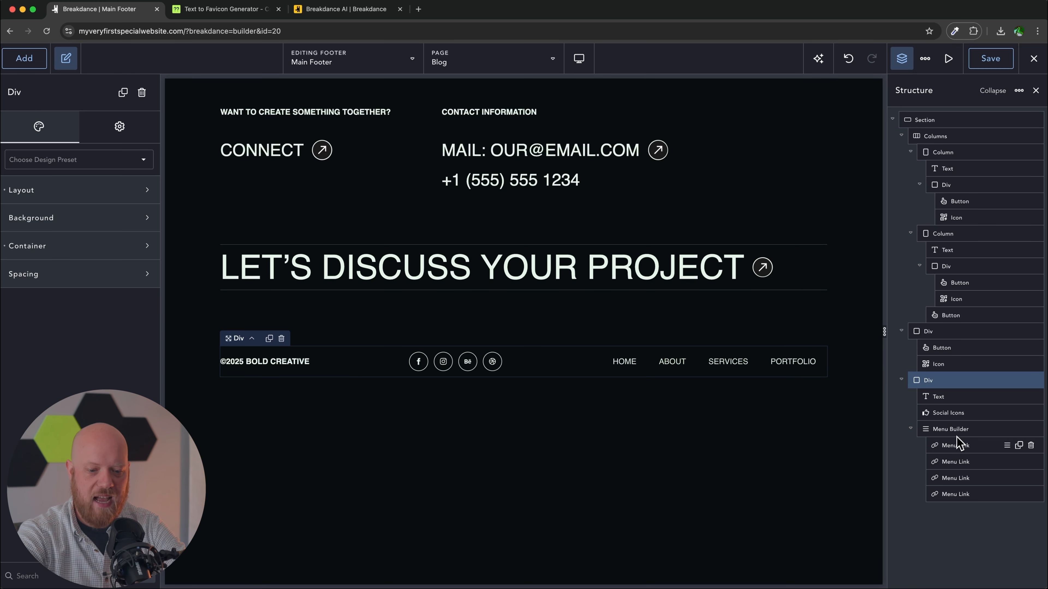
left_click(926, 429)
left_click_drag(928, 429, 948, 414)
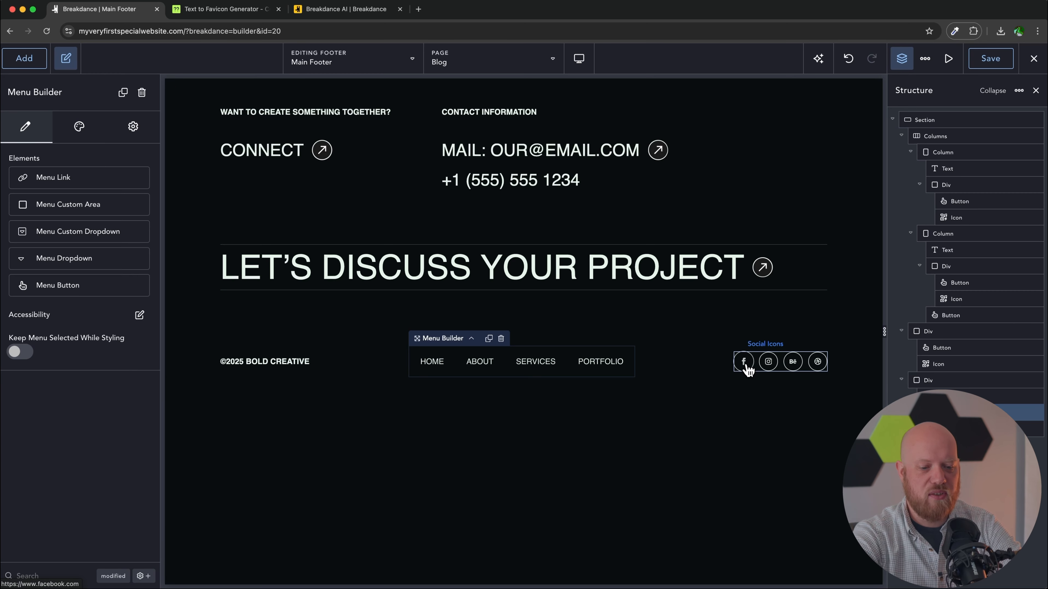
Examine the link and network type options of the first social icon in the footer.
left_click(747, 369)
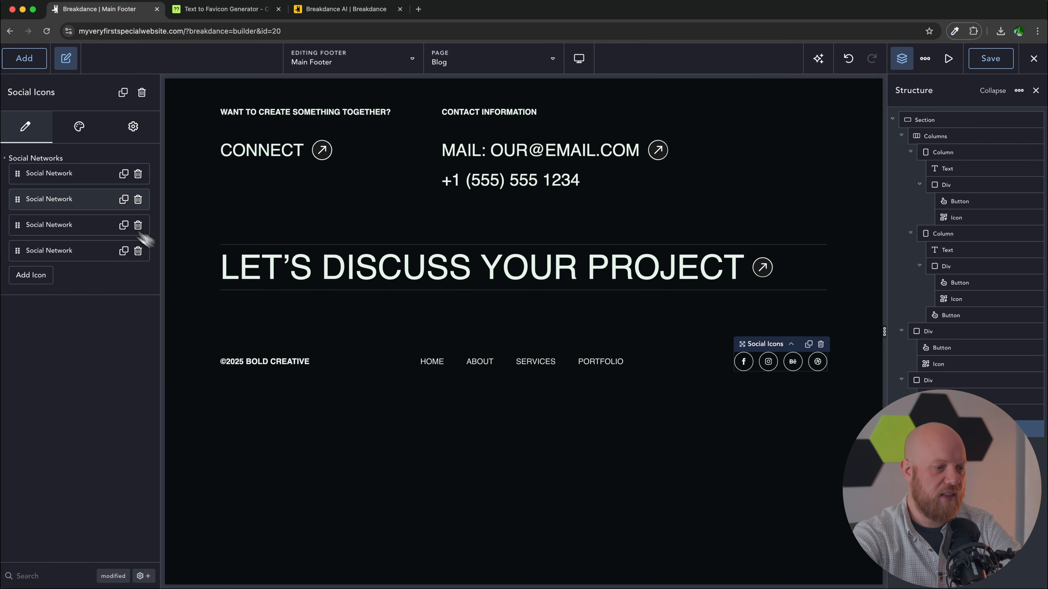
left_click(83, 174)
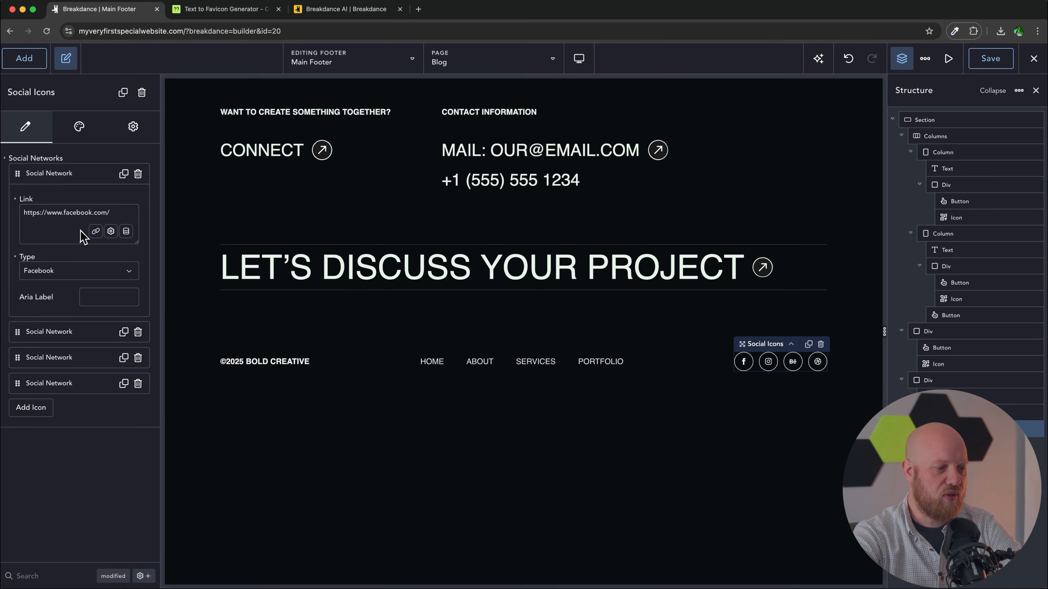
left_click(64, 272)
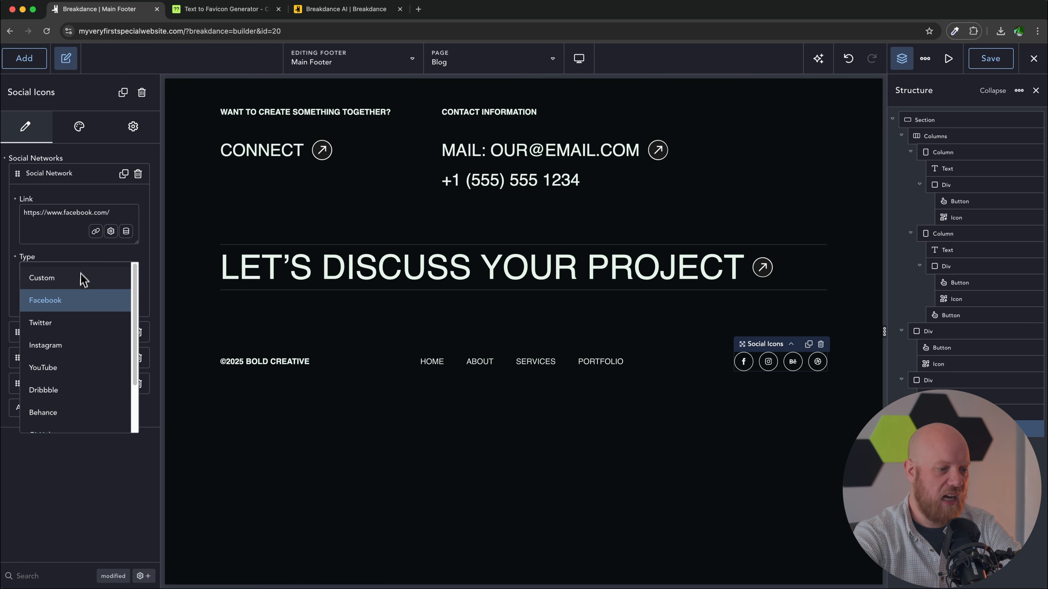
left_click(52, 213)
left_click(92, 178)
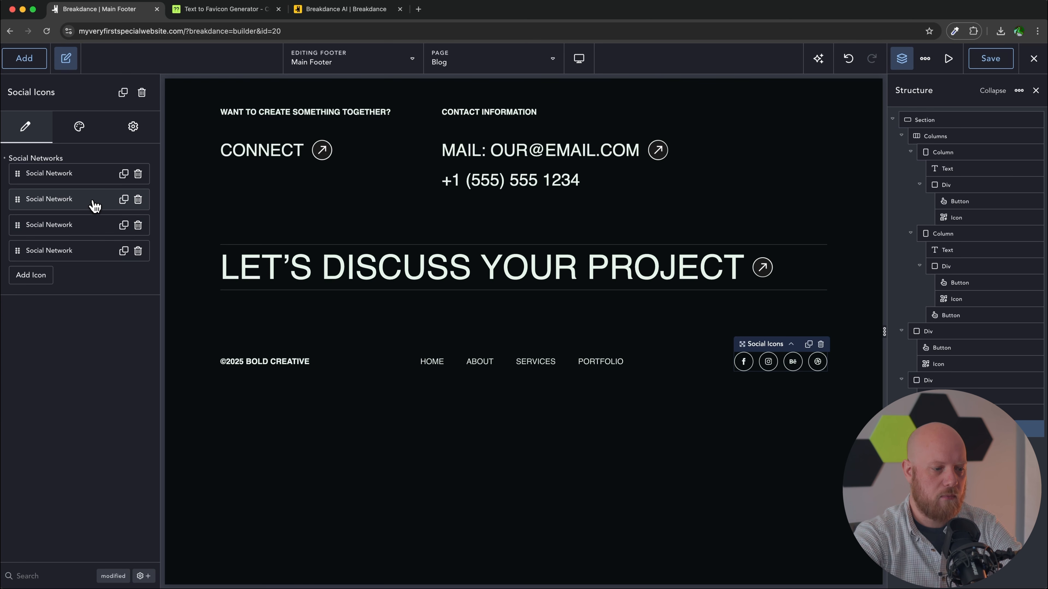
Add another social network icon, set its type to Vimeo, and delete it again.
left_click(37, 275)
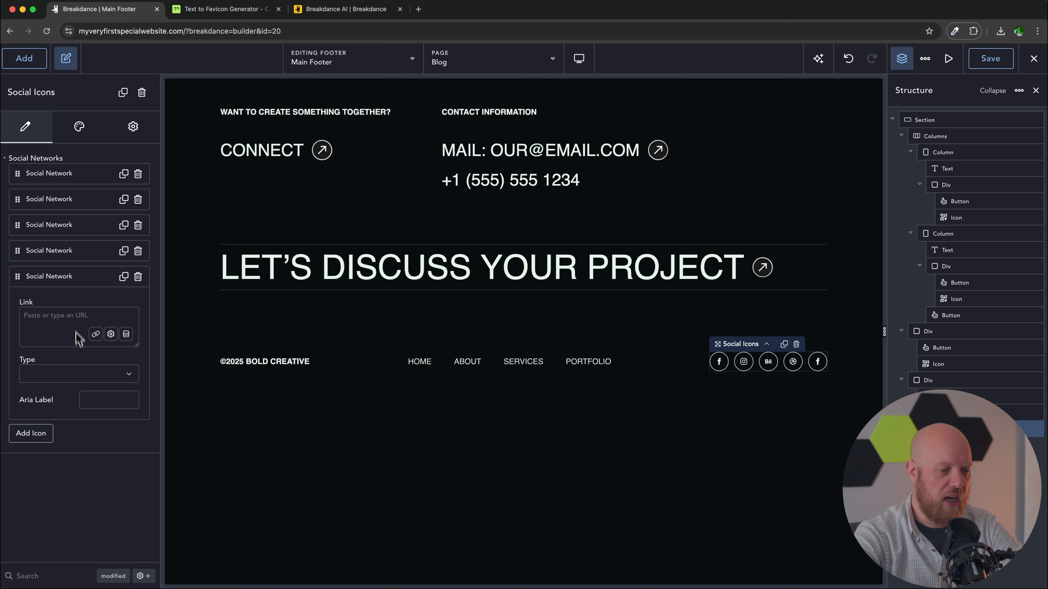
left_click(91, 374)
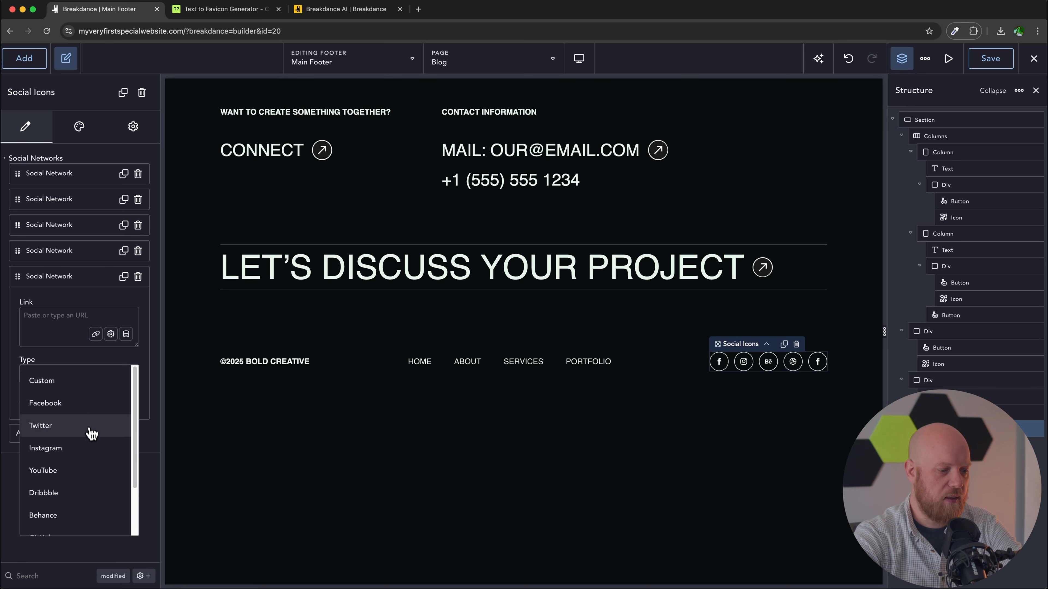
scroll(88, 435, "down", 3)
left_click(64, 518)
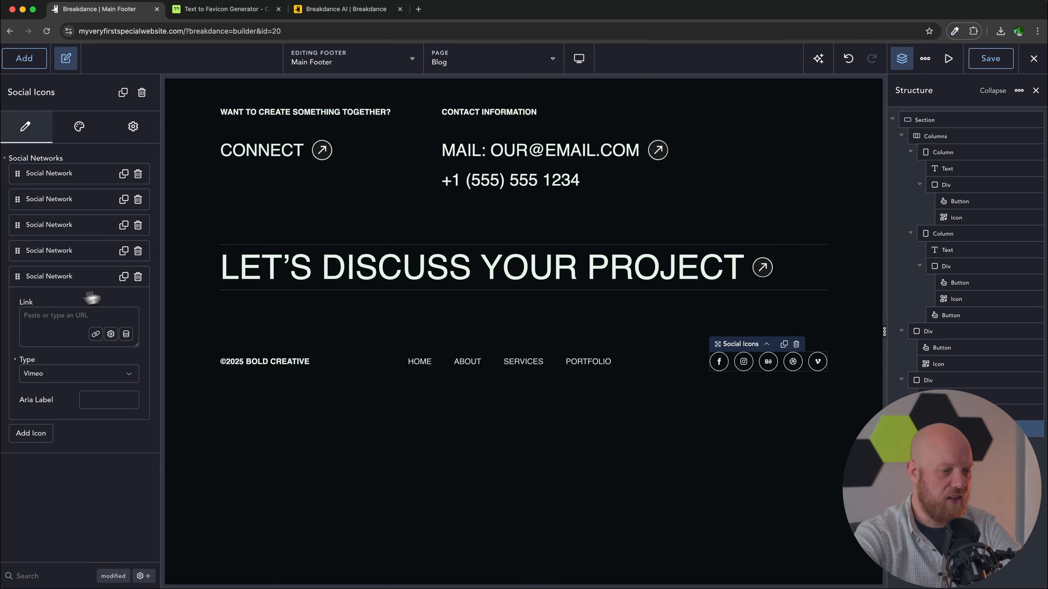
left_click(138, 277)
Try the Square and Custom shapes on the footer's social icons and restore the Circle shape.
left_click(91, 129)
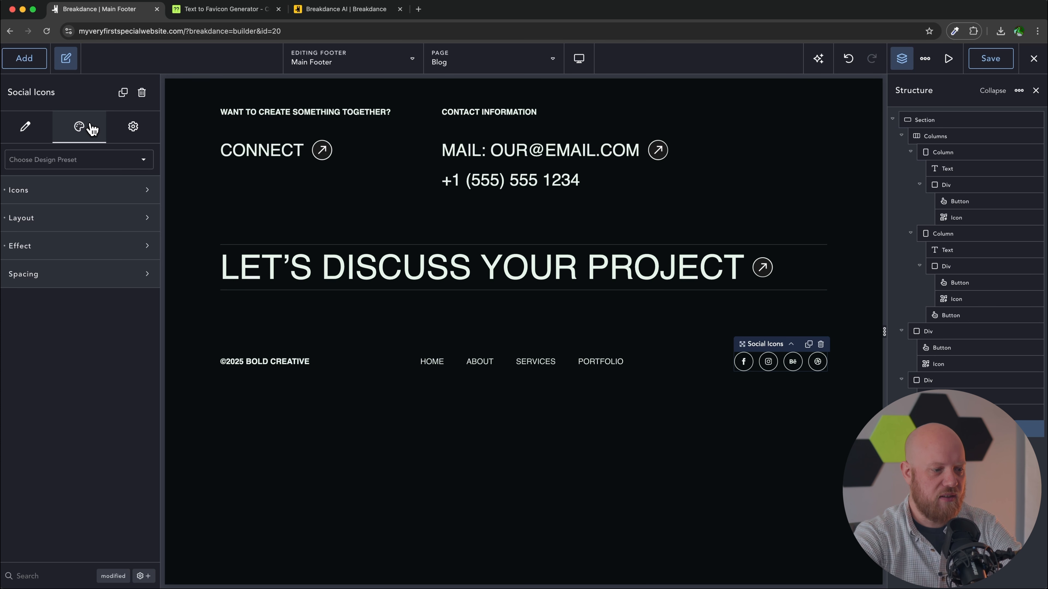
left_click(109, 190)
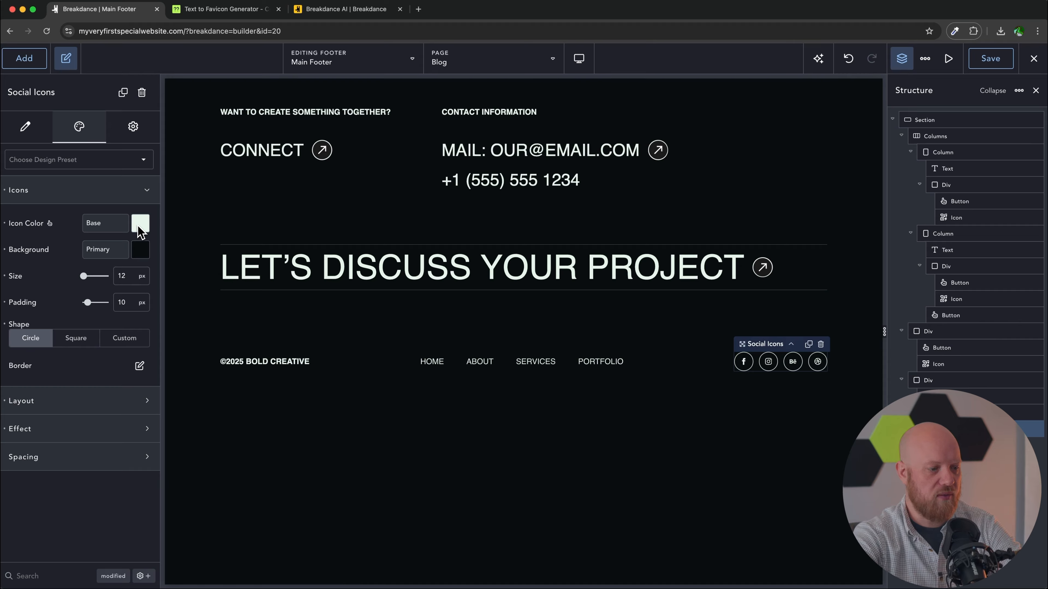
left_click(78, 339)
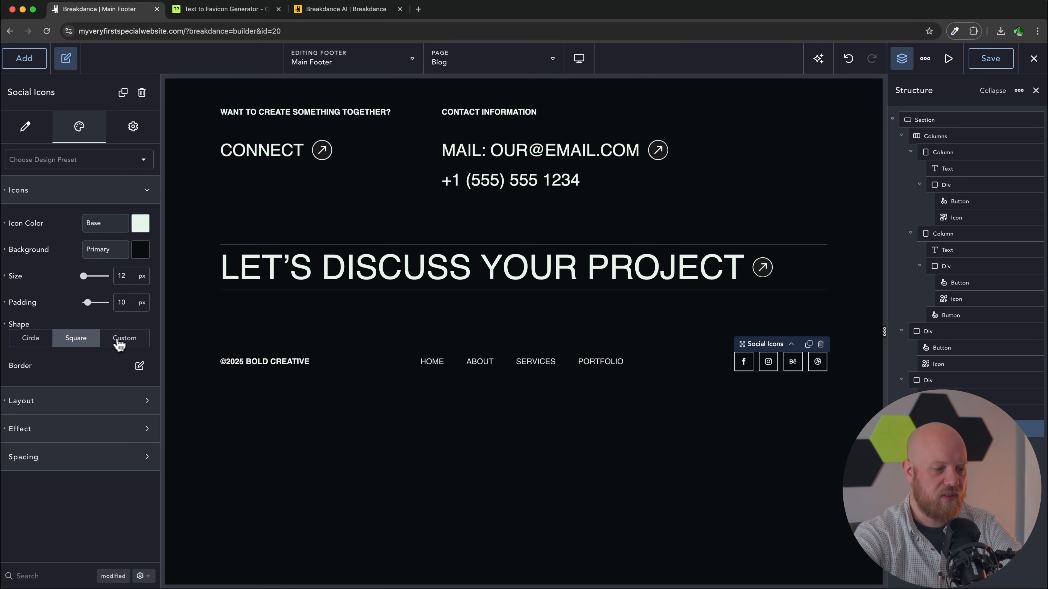
left_click(125, 341)
left_click(32, 341)
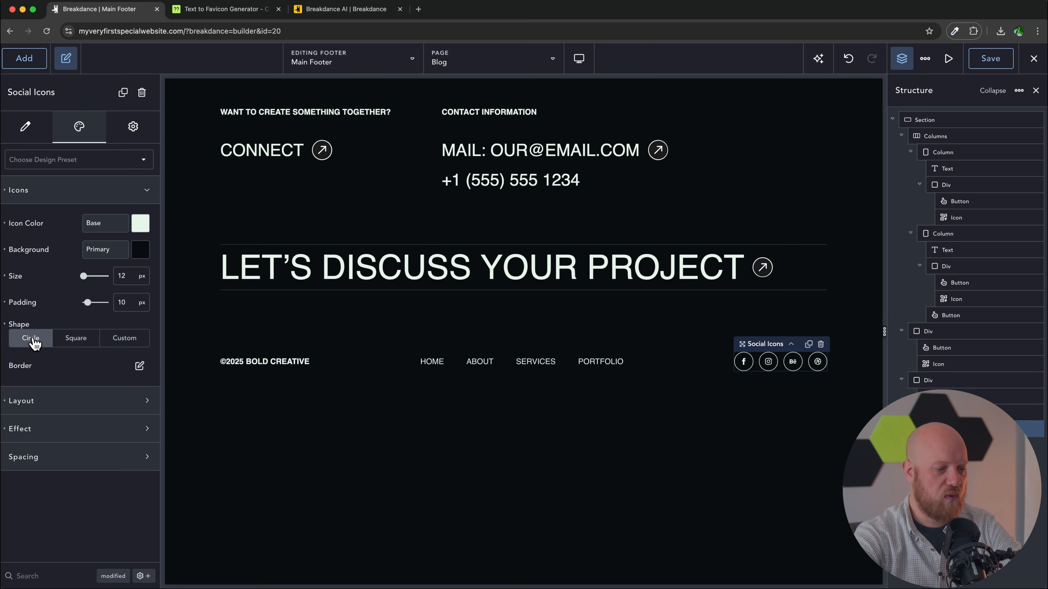
left_click(89, 191)
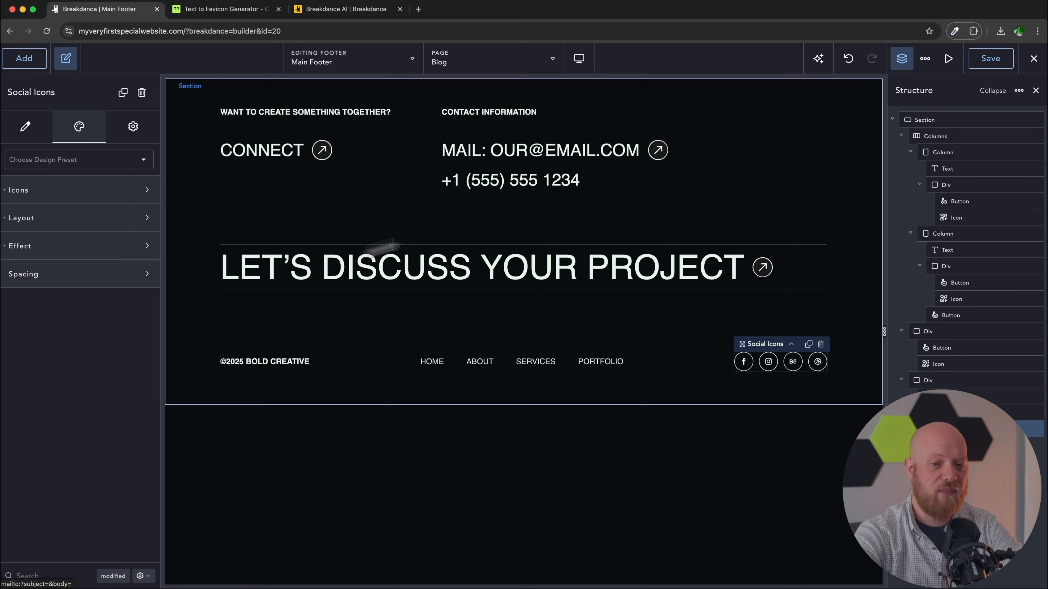
Save the Main Footer and open the Blog page on the site's front end.
left_click(998, 64)
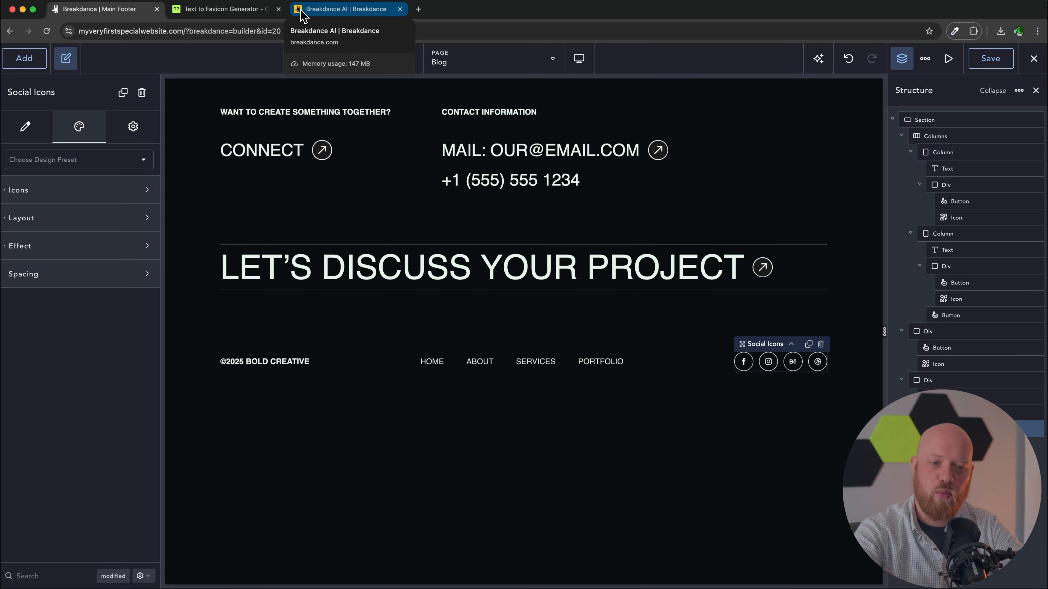
left_click(1033, 61)
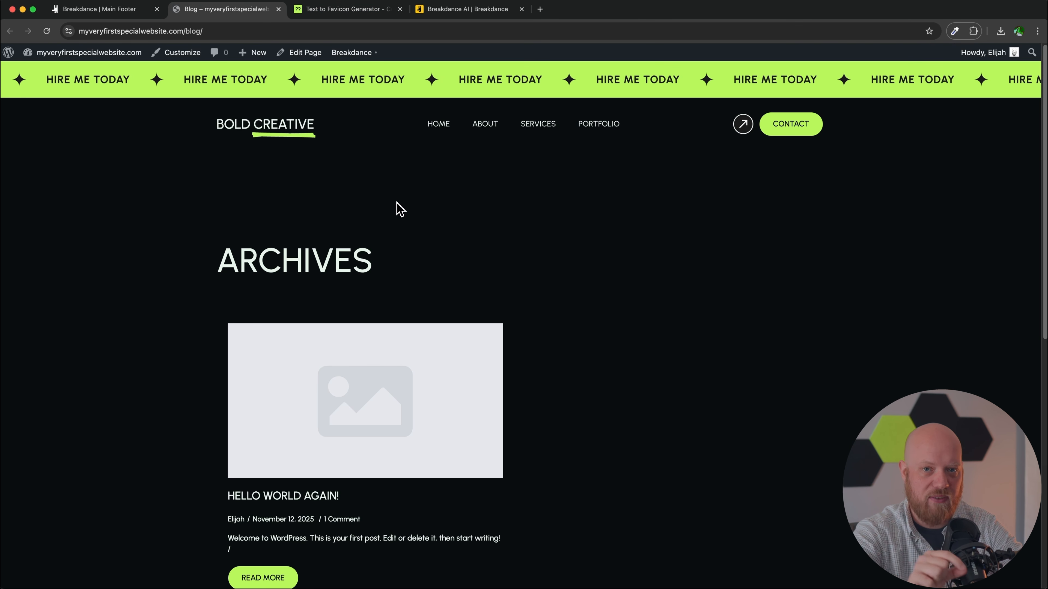
Return to the Breakdance builder and copy the Primary color's hex code from the palette in the global color settings.
left_click(351, 9)
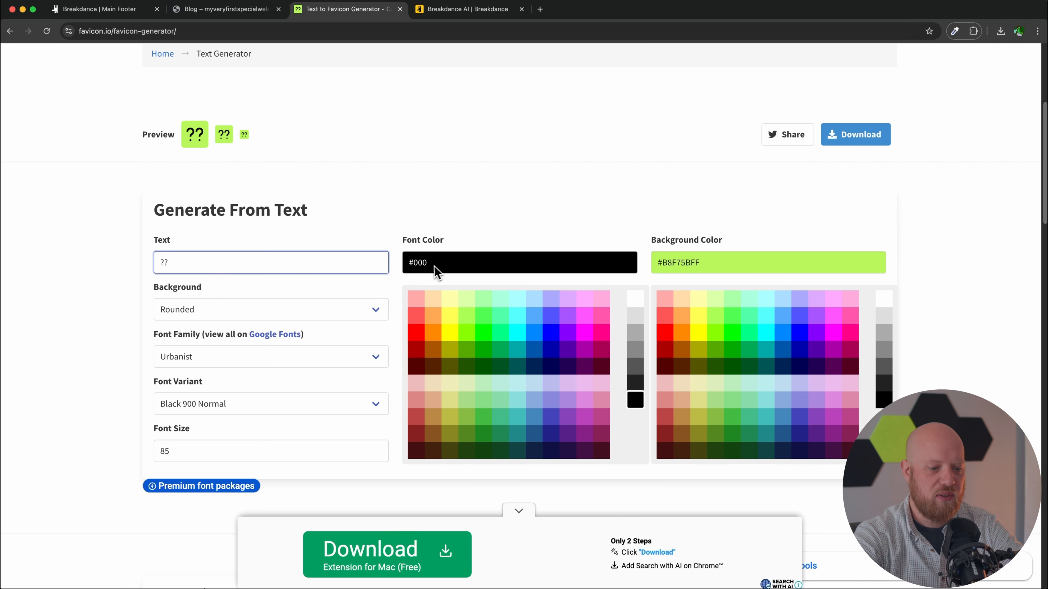
left_click(214, 10)
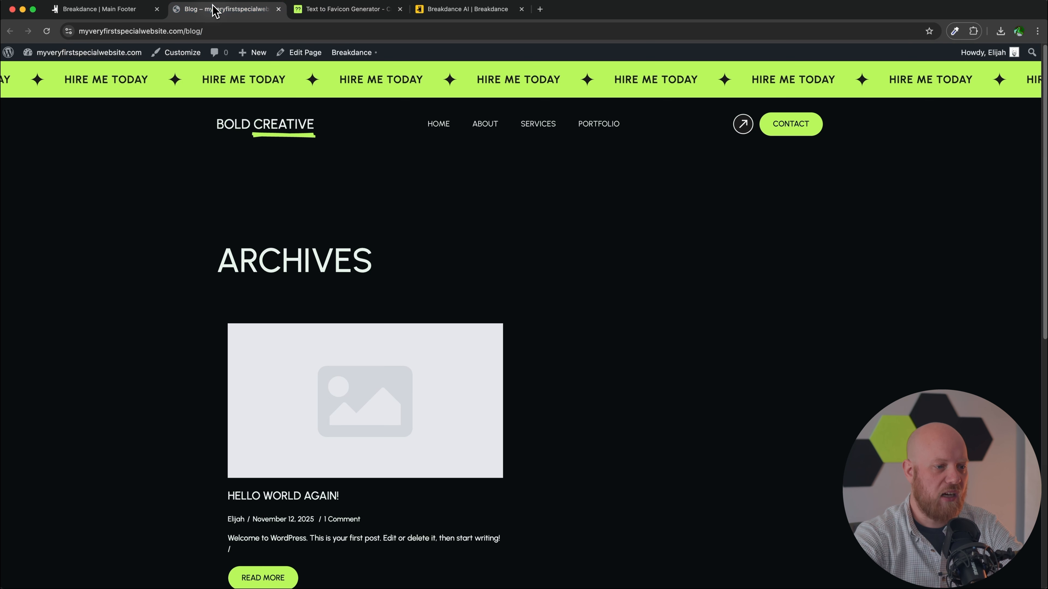
left_click(138, 13)
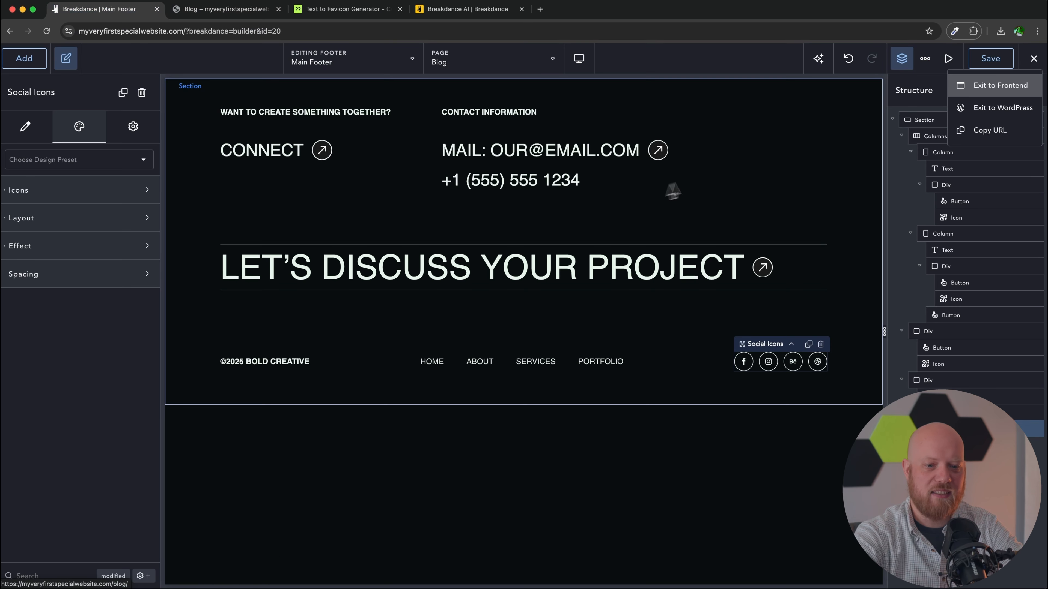
left_click(926, 60)
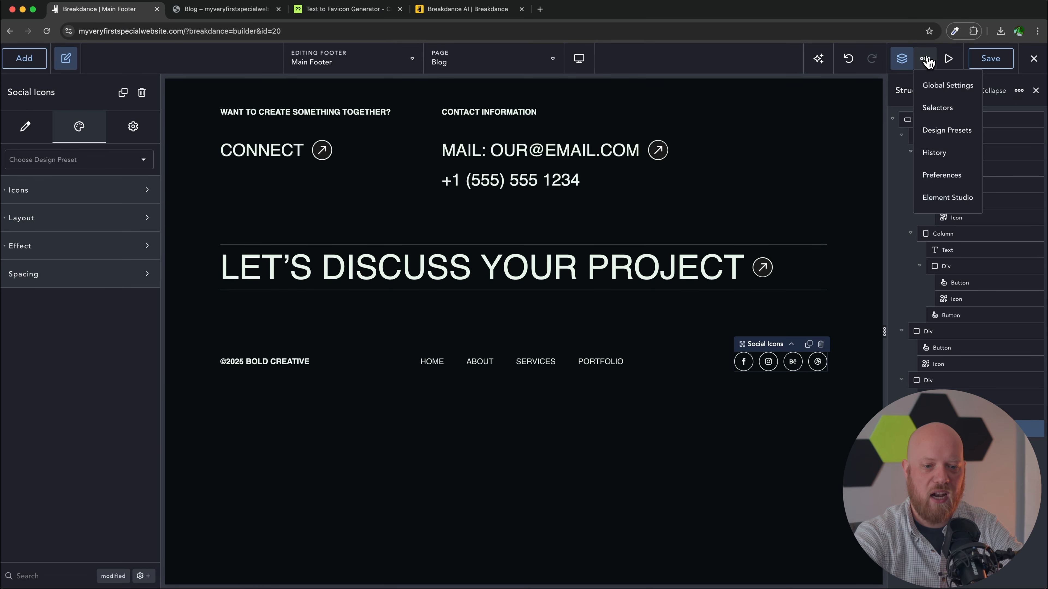
left_click(934, 89)
left_click(938, 123)
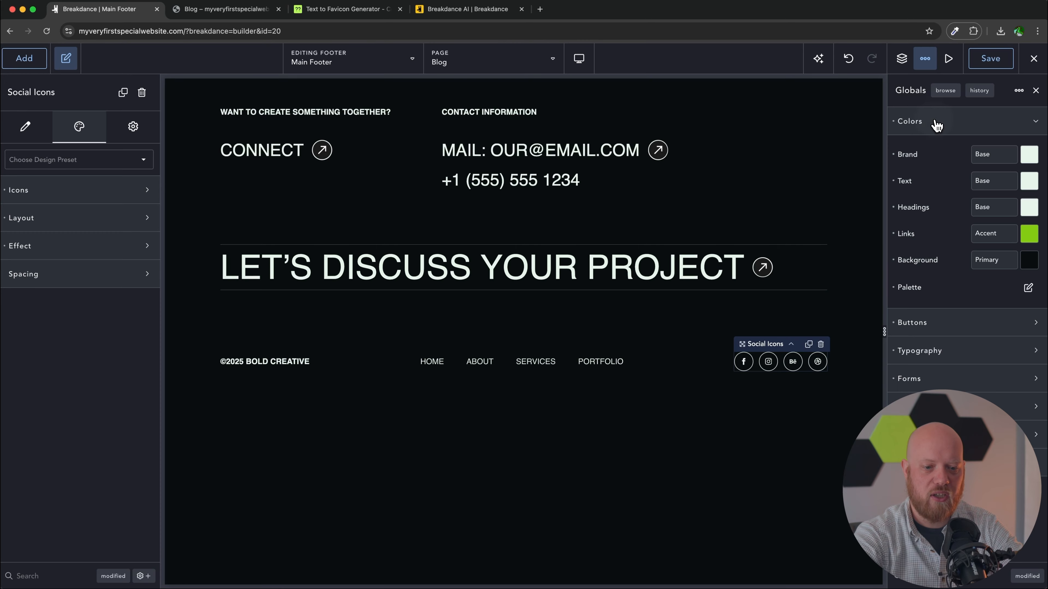
left_click(1024, 289)
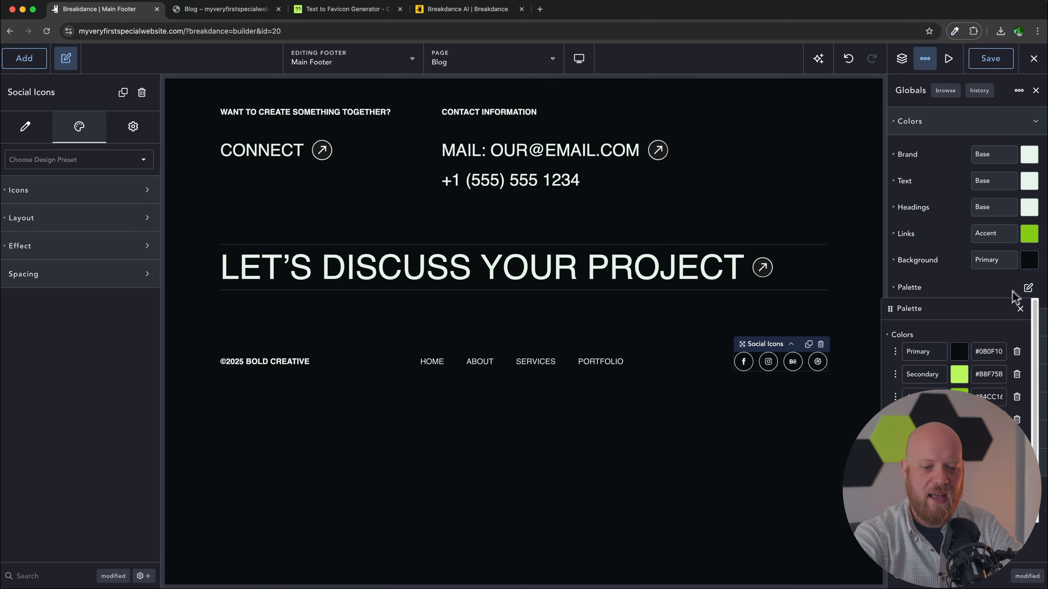
left_click(995, 352)
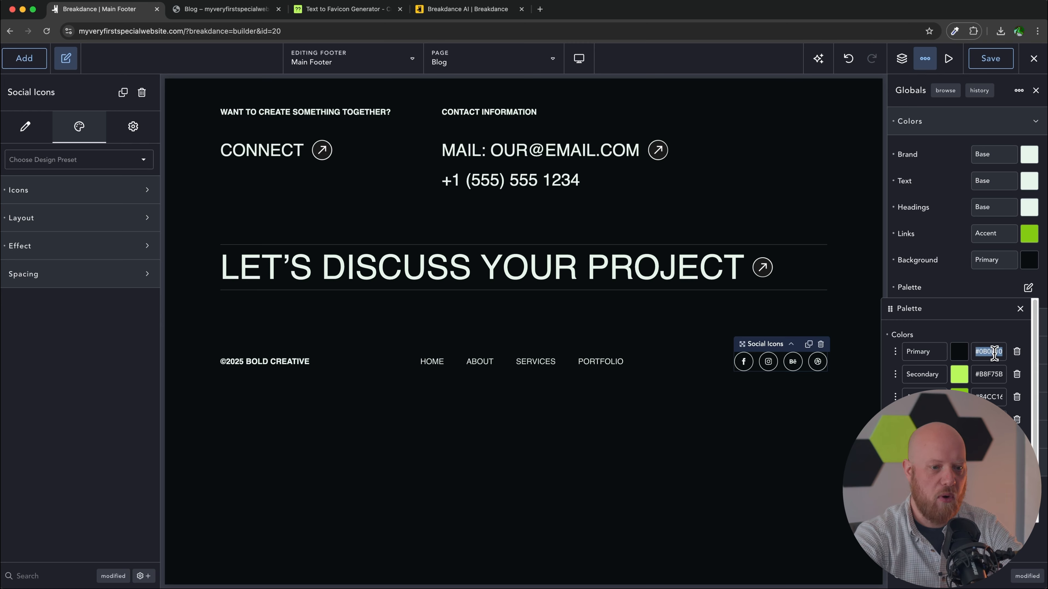
Switch to the favicon.io text generator and set the favicon's font color to #0B0F10.
left_click(347, 13)
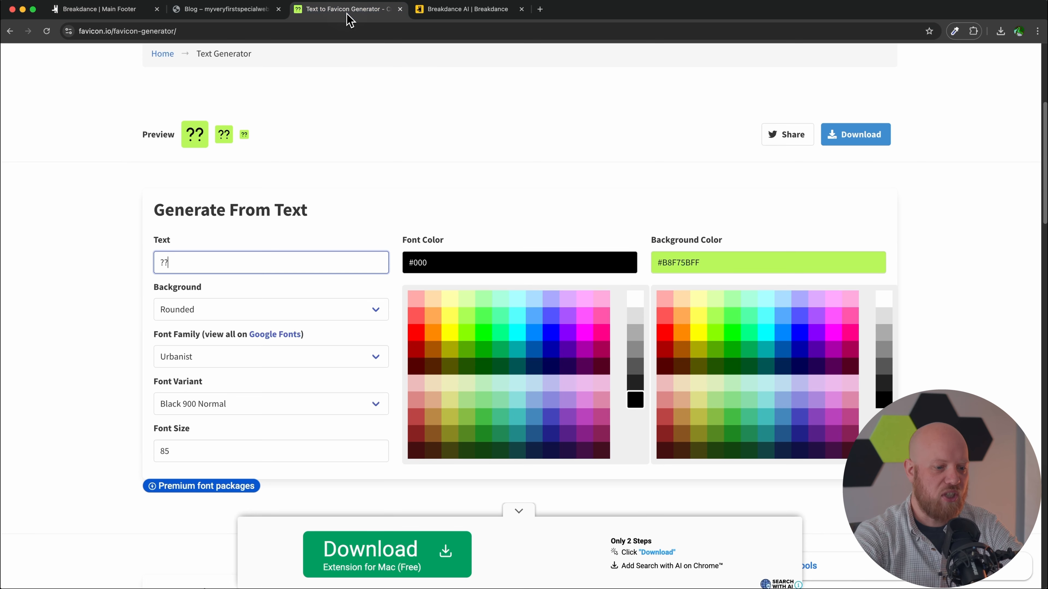
triple_click(437, 258)
type("#0B0F19")
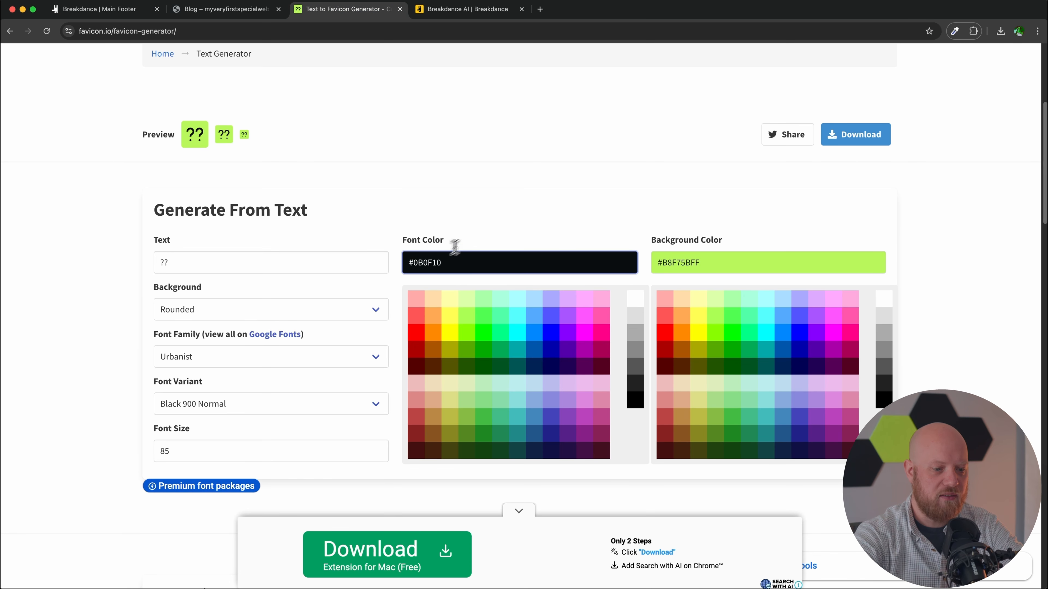
left_click(488, 224)
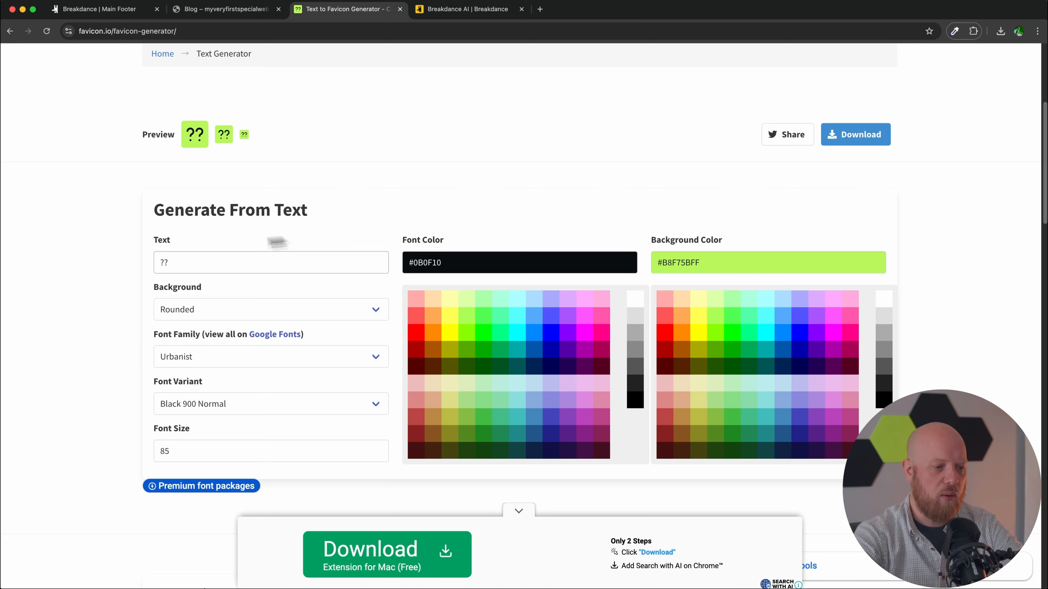
Set the favicon text to BC and download the generated favicon package.
double_click(185, 265)
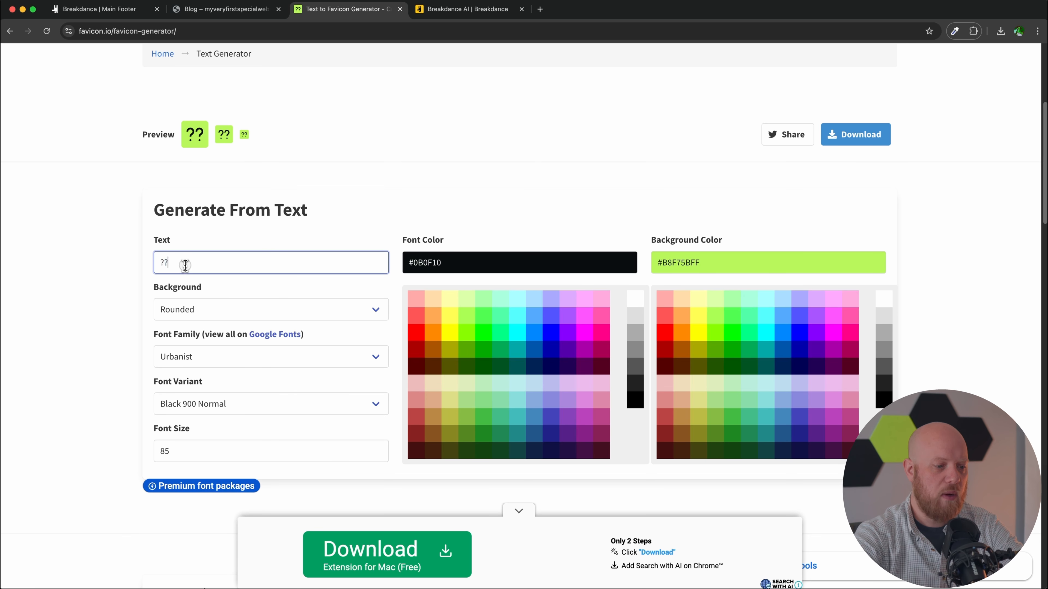
type("BC")
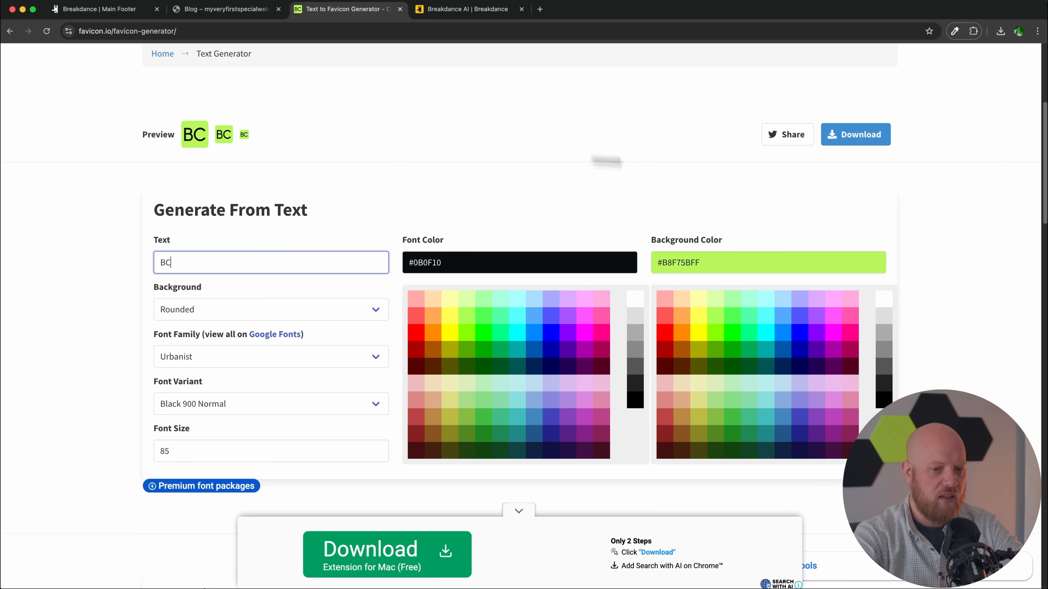
left_click(871, 146)
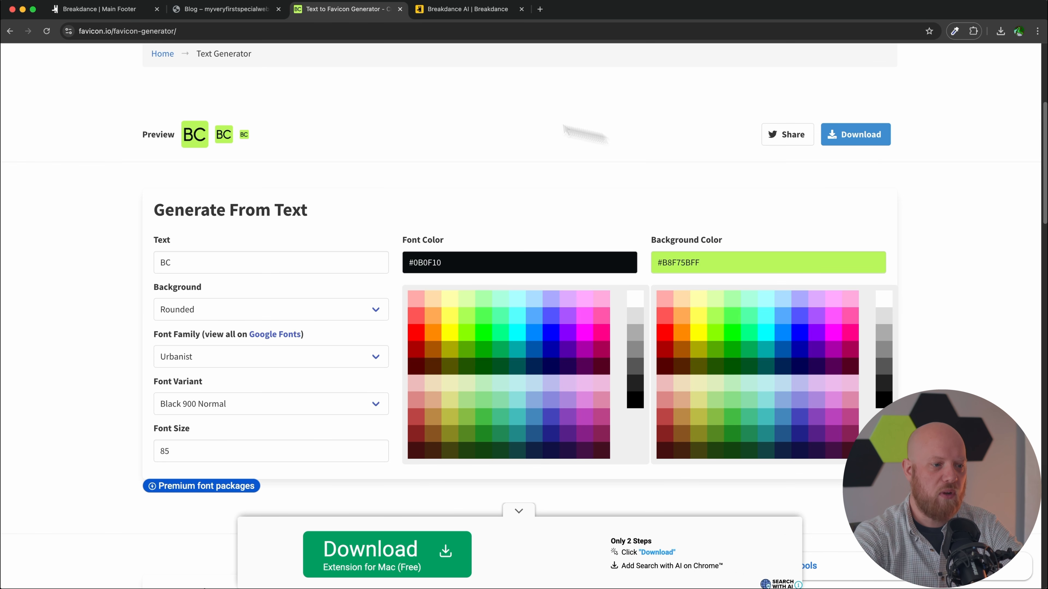
Go from the site's front end to the WordPress dashboard and open the Site Identity settings in the Customizer.
left_click(226, 9)
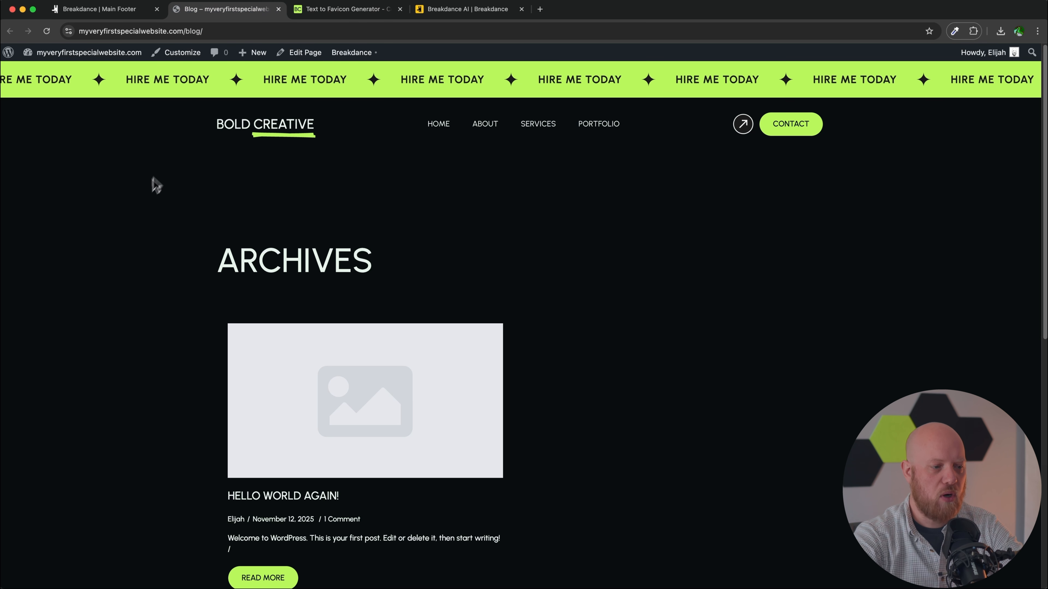
mouse_move(118, 58)
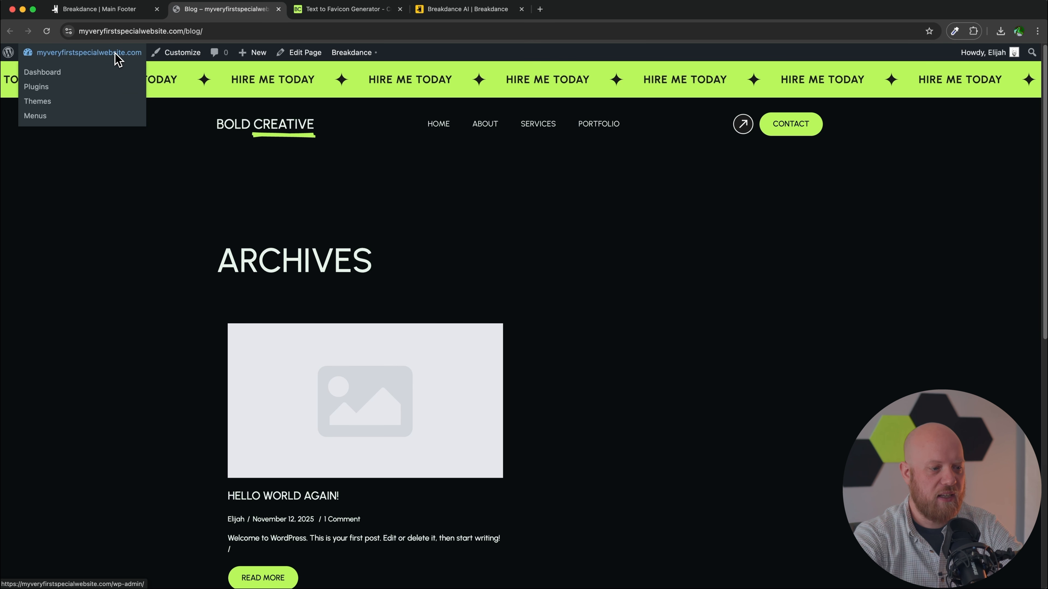
left_click(56, 72)
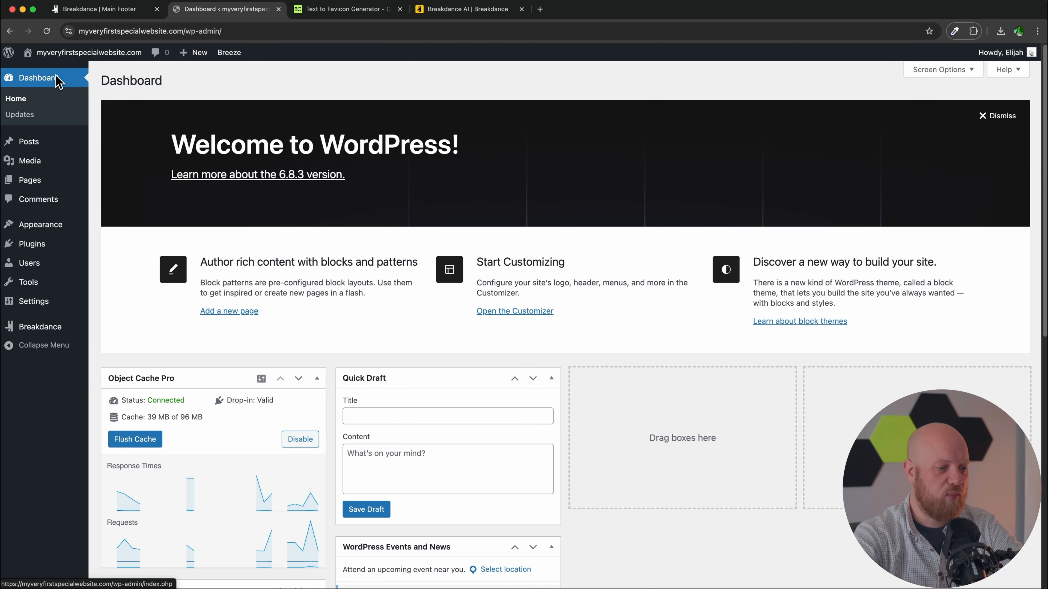
mouse_move(77, 227)
left_click(117, 260)
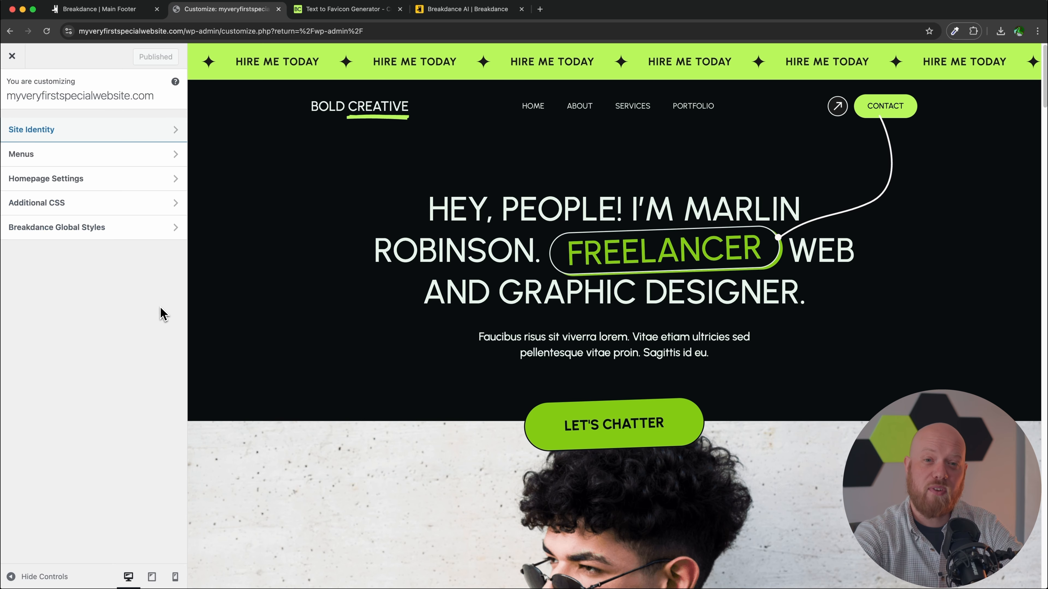
left_click(125, 134)
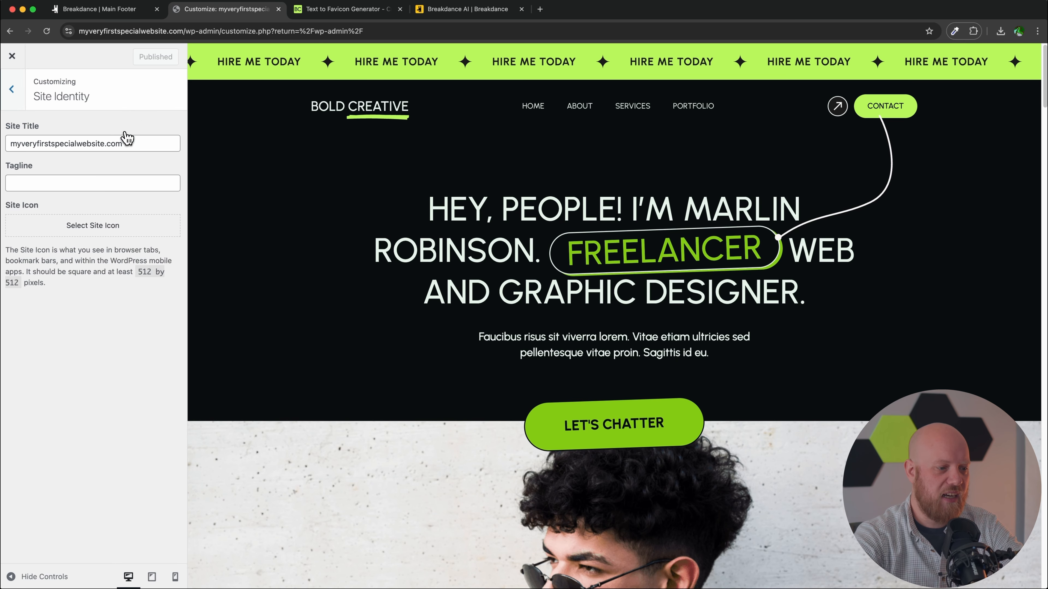
Upload android-chrome-512x512.png from the favicon_io folder and set it as the site icon.
left_click(93, 225)
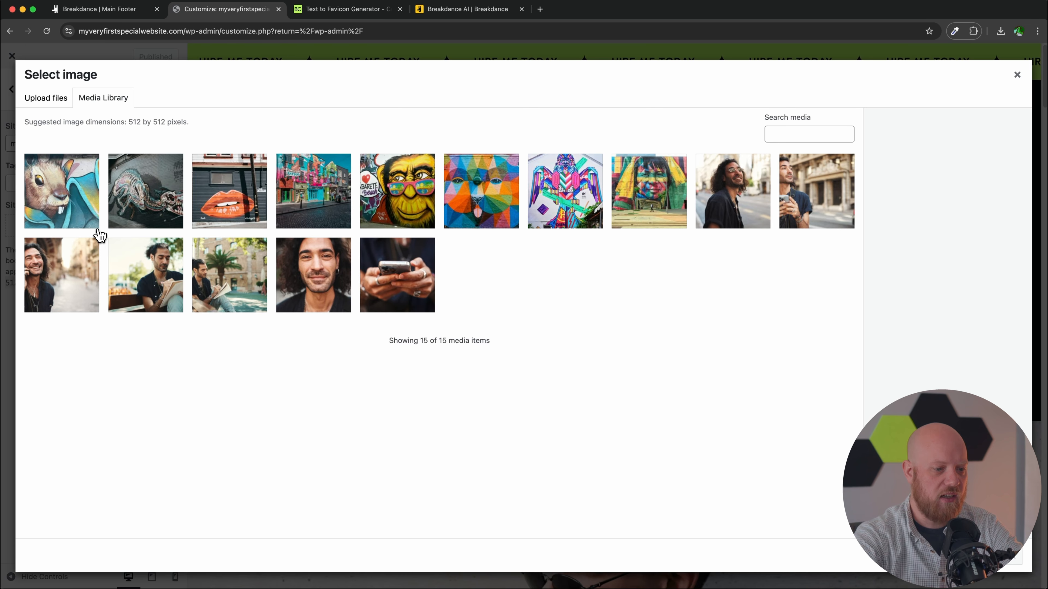
left_click(41, 99)
left_click(523, 299)
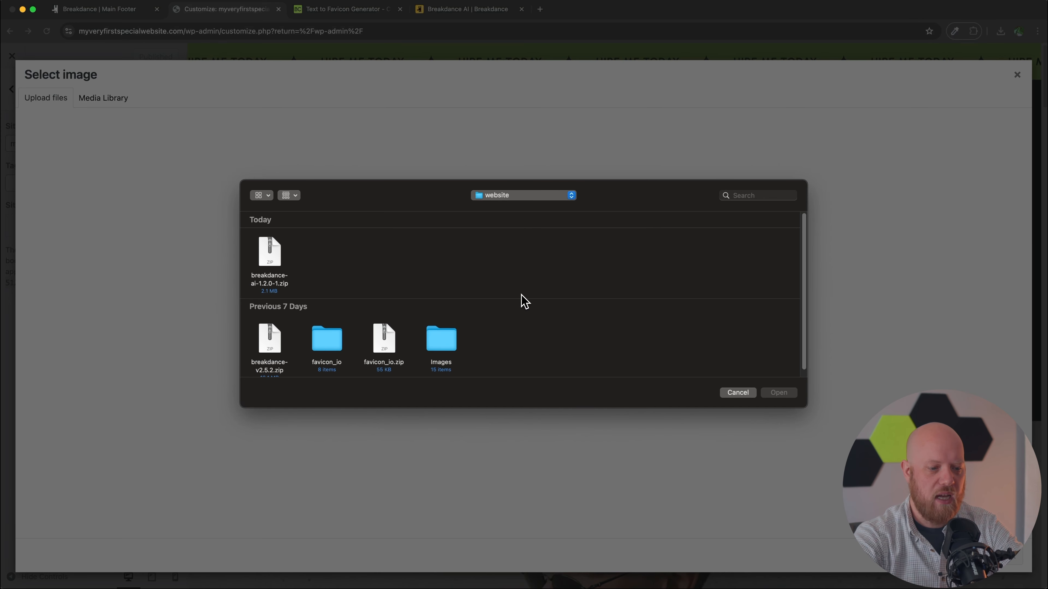
scroll(508, 293, "down", 1)
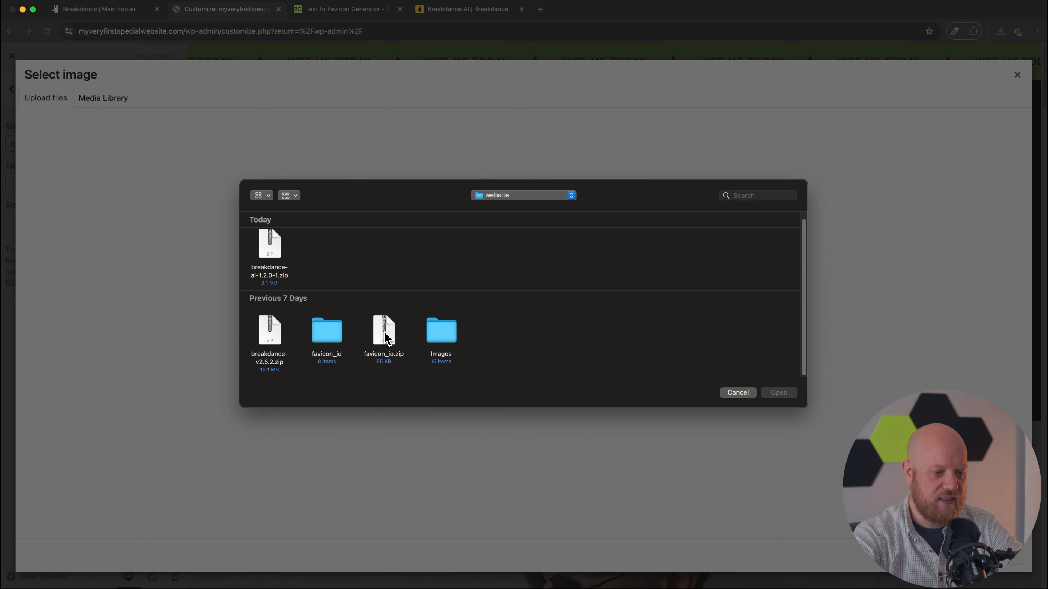
double_click(333, 342)
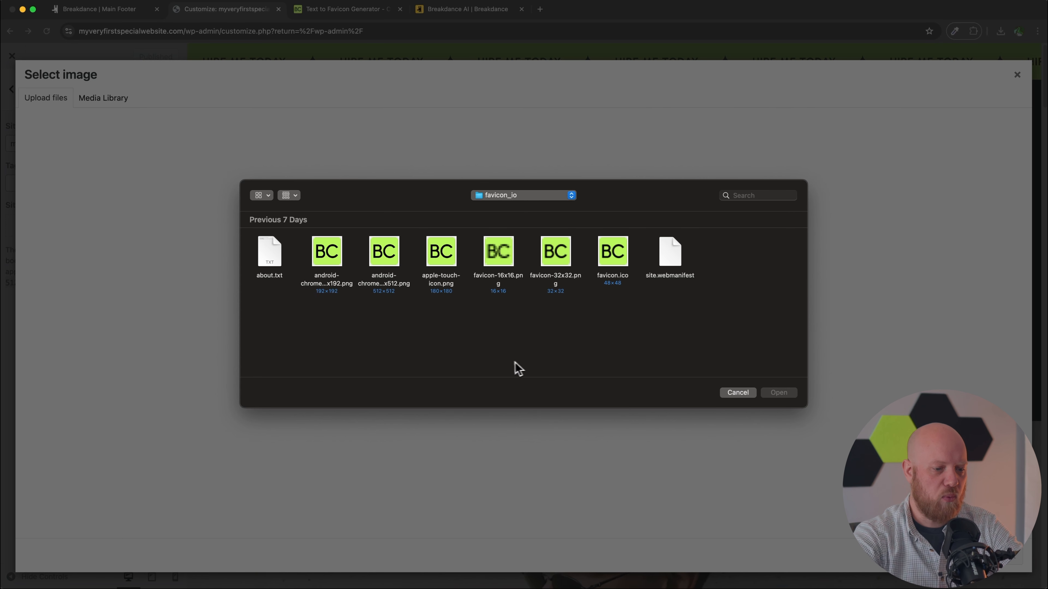
left_click(384, 262)
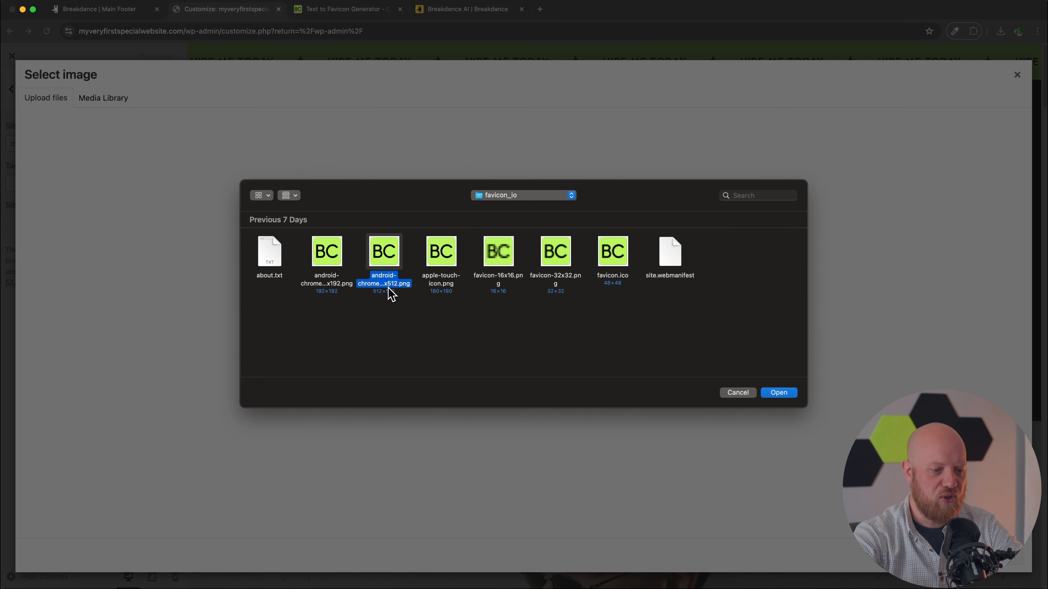
left_click(781, 394)
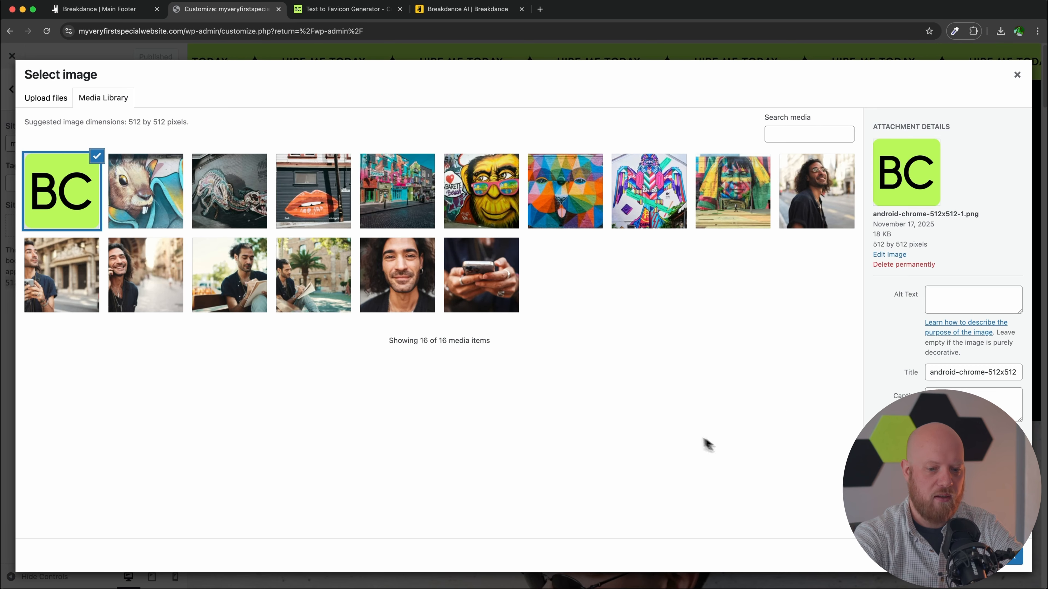
left_click(1000, 569)
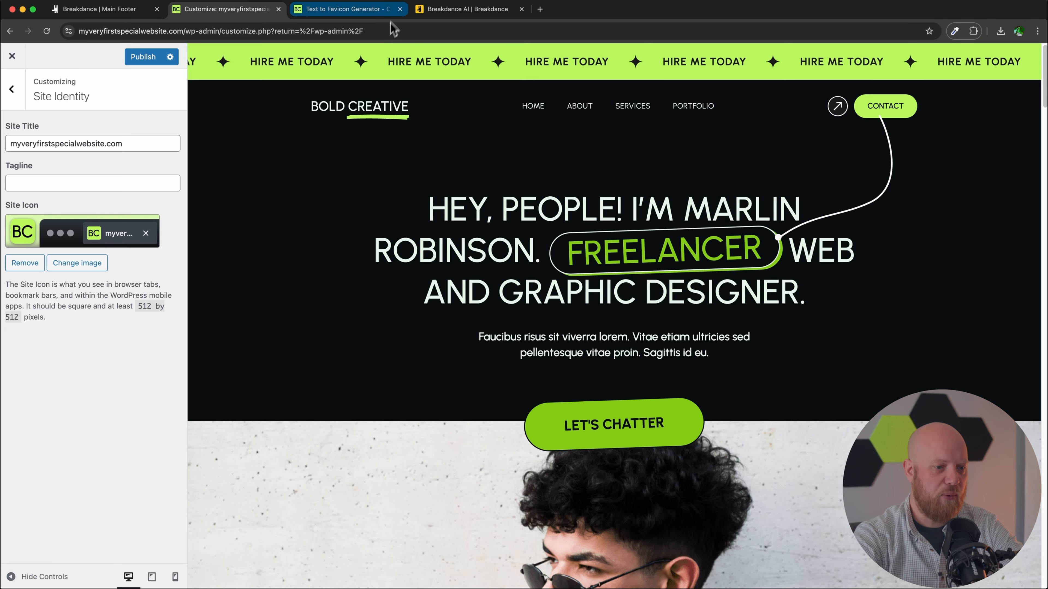
Close the favicon generator page, publish the new site icon and load the site's home page.
left_click(400, 9)
left_click(147, 57)
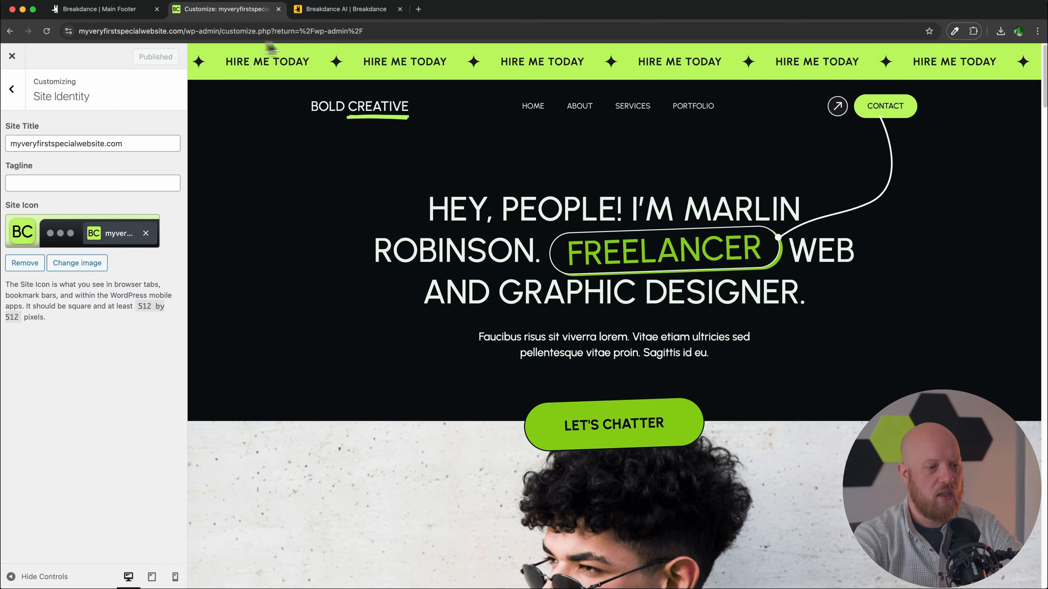
left_click_drag(374, 31, 188, 34)
key("BackSpace")
key("Return")
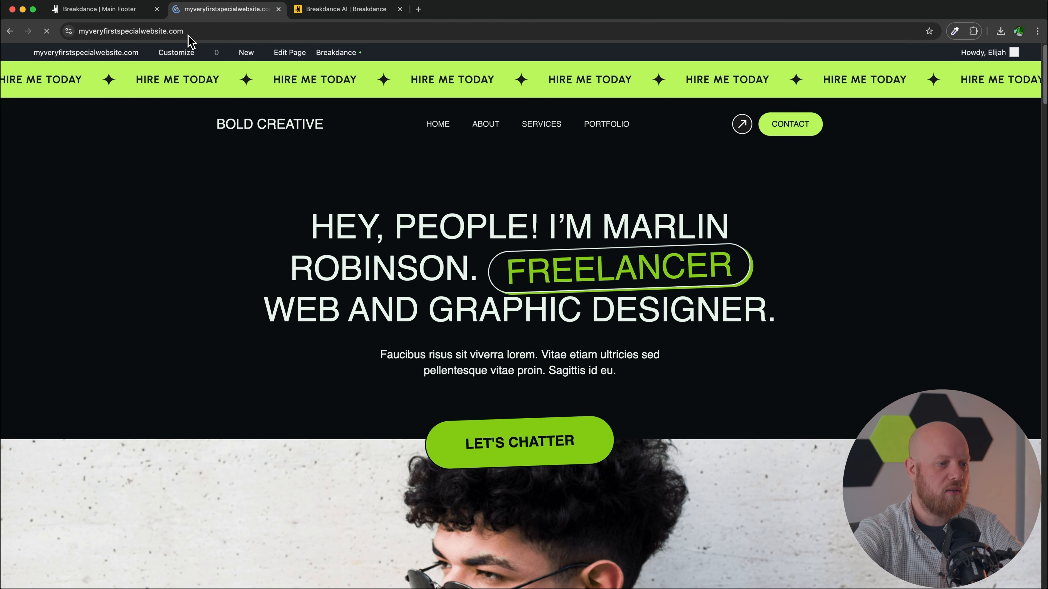